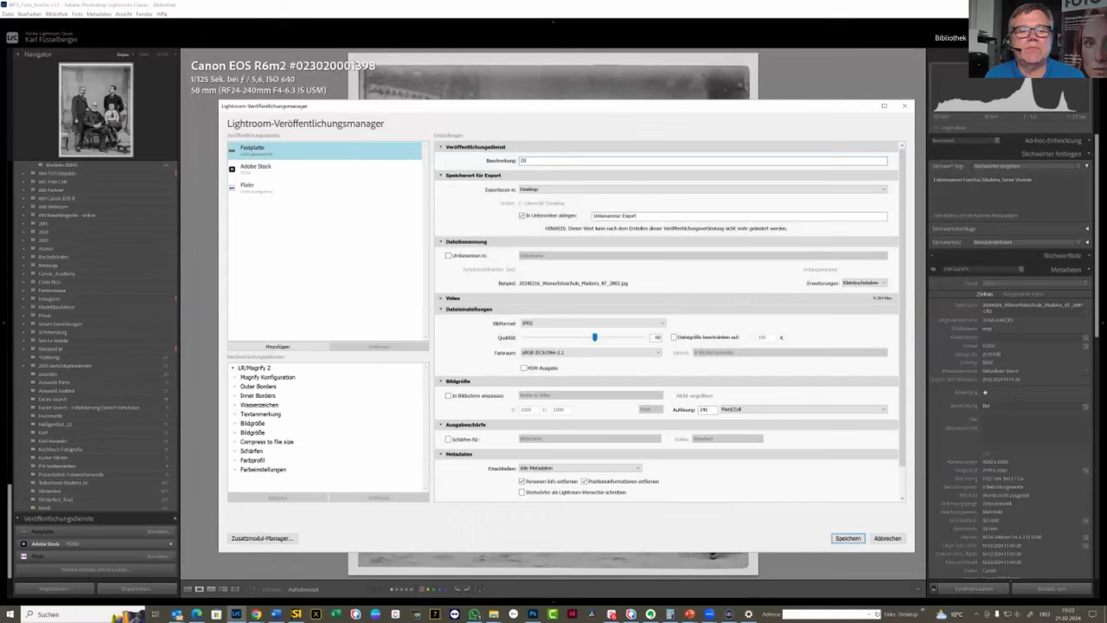
# Step: Name the hard-drive publish service Diashow Madeira and set its export location to Spezieller Ordner
pyautogui.write('ashow Mil')
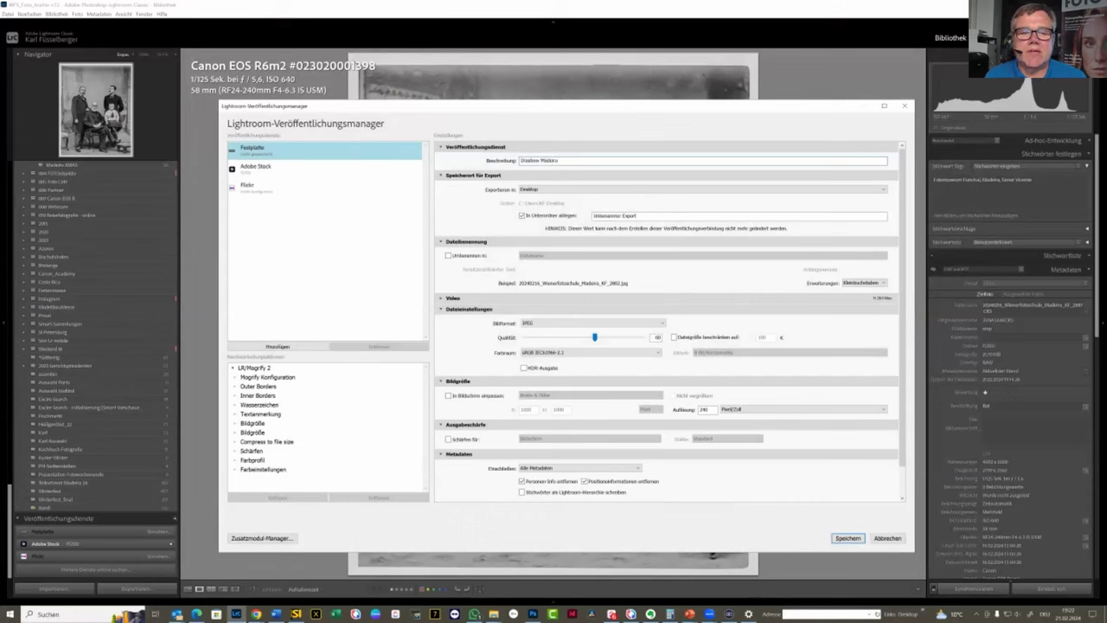
pyautogui.click(576, 190)
pyautogui.click(569, 200)
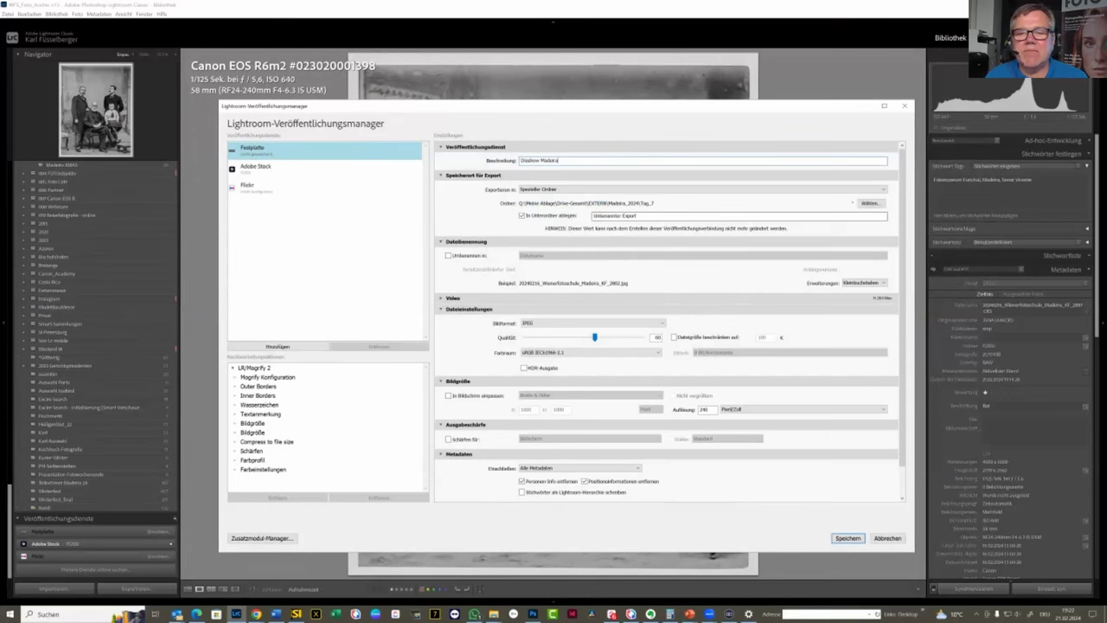
# Step: Create a folder named Test-FotoCafe on the WORK (D:) drive and choose it as the export folder
pyautogui.click(870, 202)
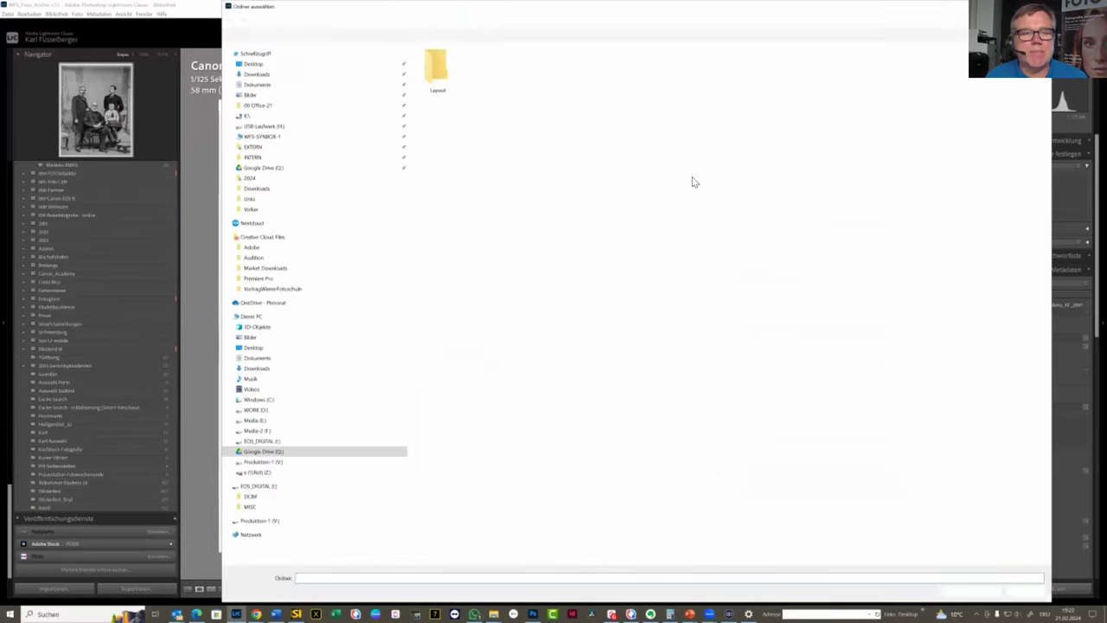
pyautogui.click(268, 410)
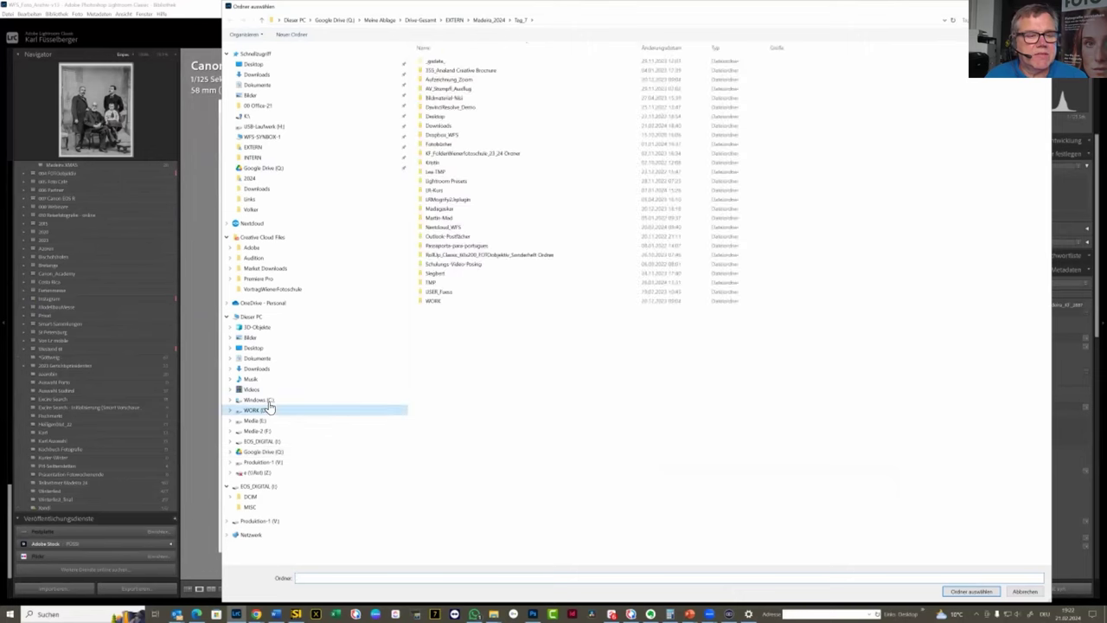
pyautogui.rightClick(504, 384)
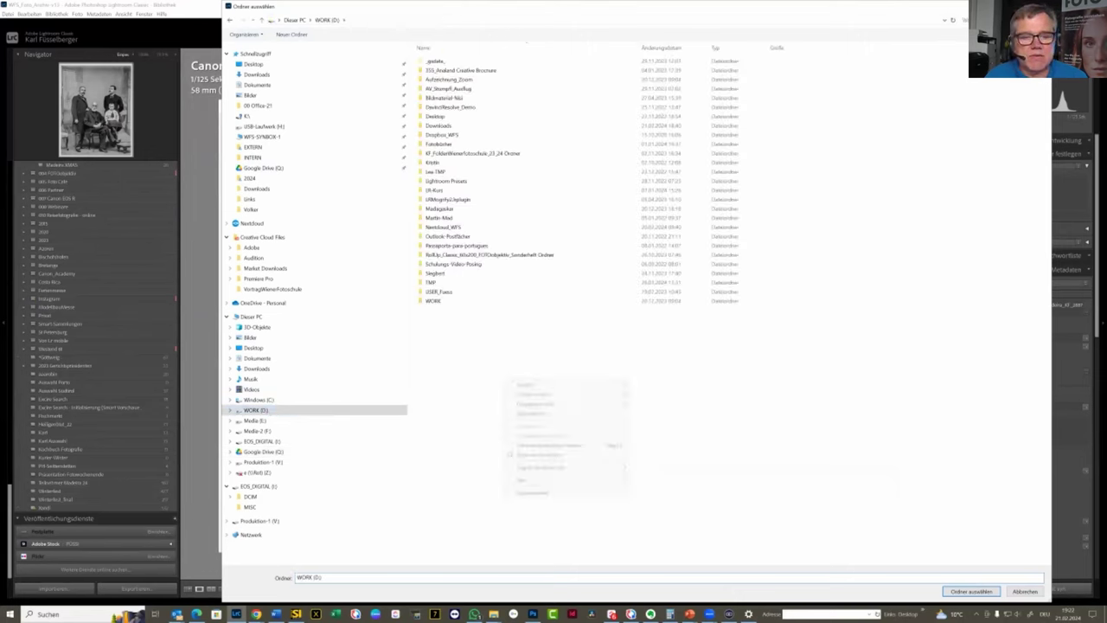
pyautogui.moveTo(523, 479)
pyautogui.click(657, 481)
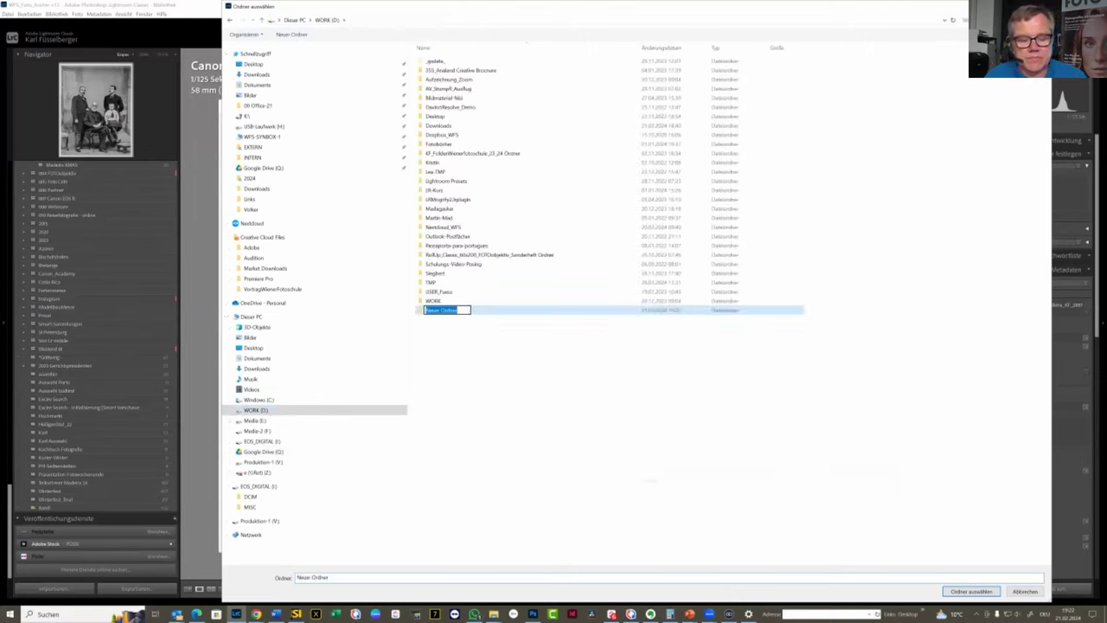
pyautogui.write('TEst')
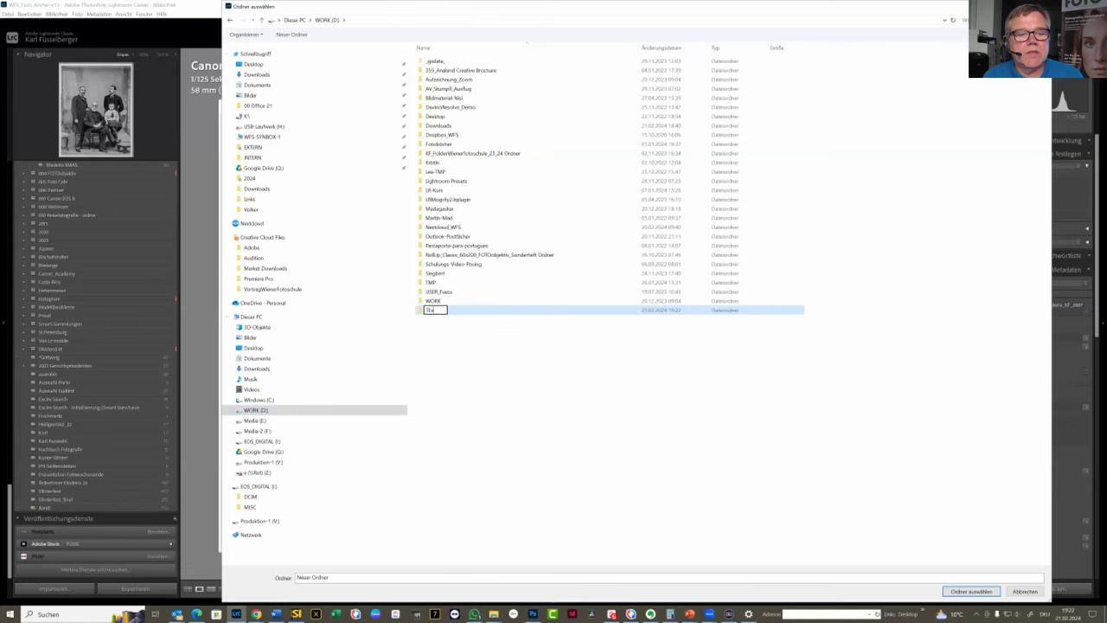
pyautogui.press('BackSpace')
pyautogui.press('BackSpace')
pyautogui.press('BackSpace')
pyautogui.write('est-Fotoschu')
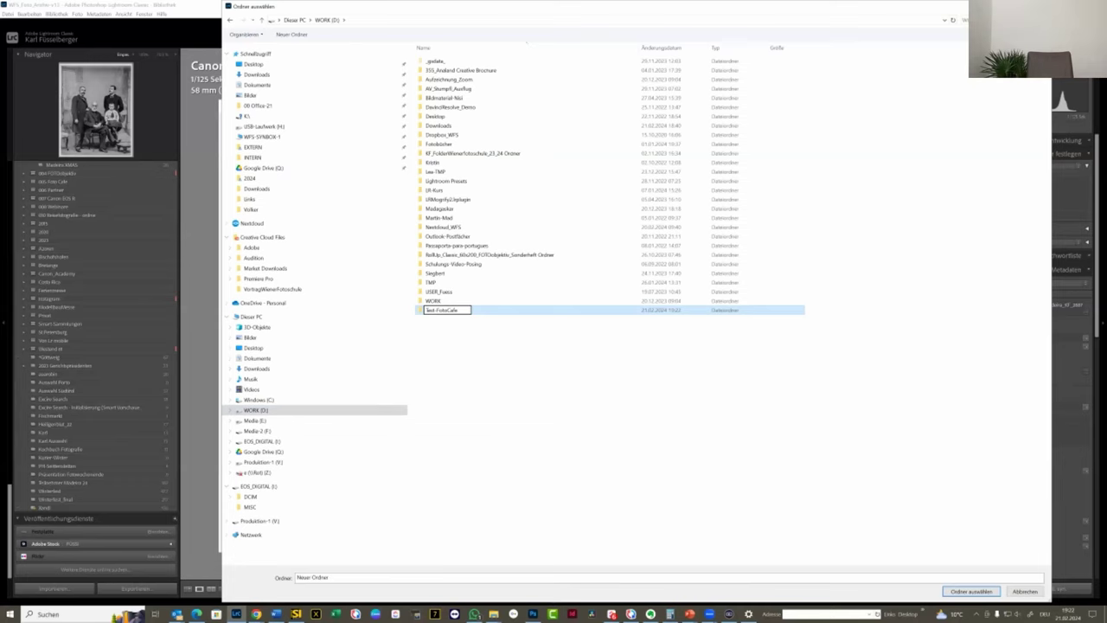
pyautogui.press('Return')
pyautogui.press('Return')
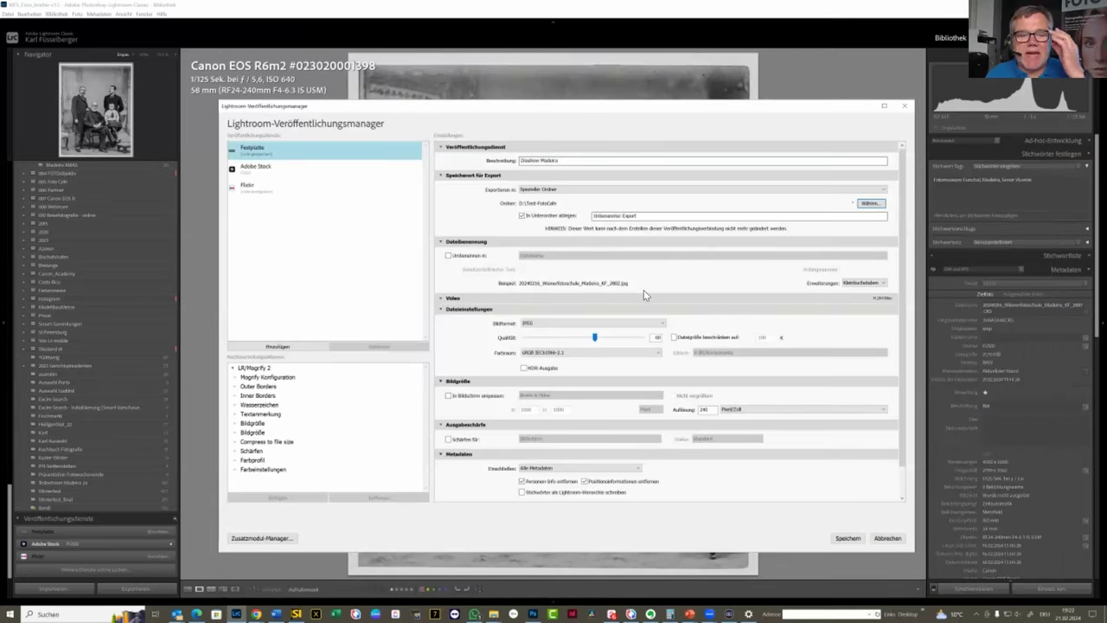
pyautogui.click(448, 396)
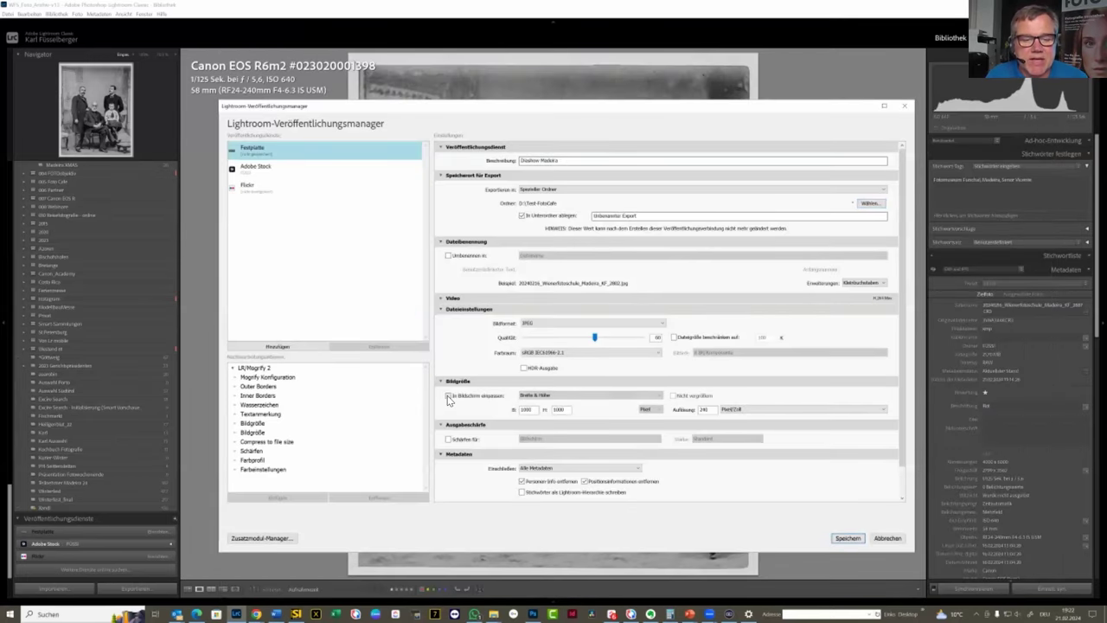
pyautogui.click(538, 395)
pyautogui.click(545, 423)
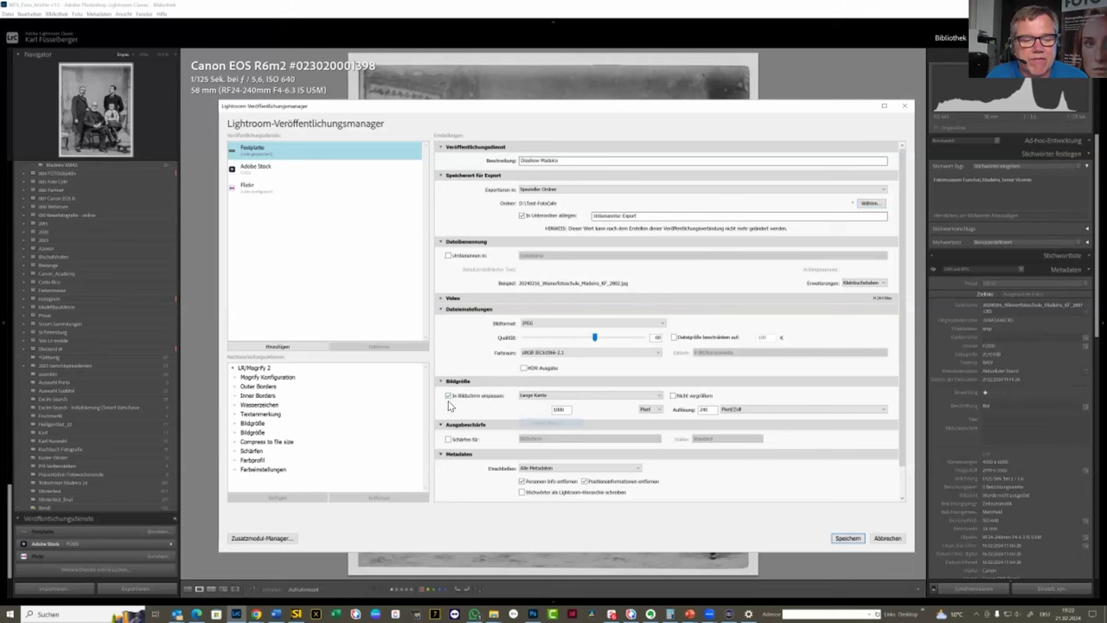
pyautogui.click(448, 396)
# Step: Turn off the export subfolder option, enable output sharpening for Bildschirm, and save the publish service
pyautogui.scroll(-1, 670, 318)
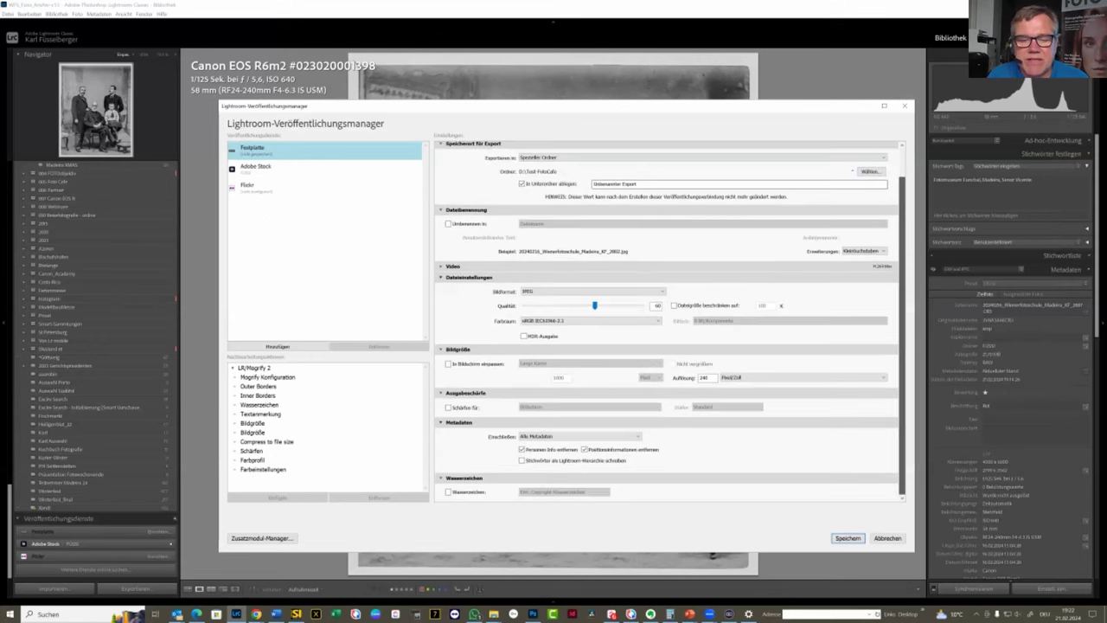
pyautogui.scroll(1, 706, 248)
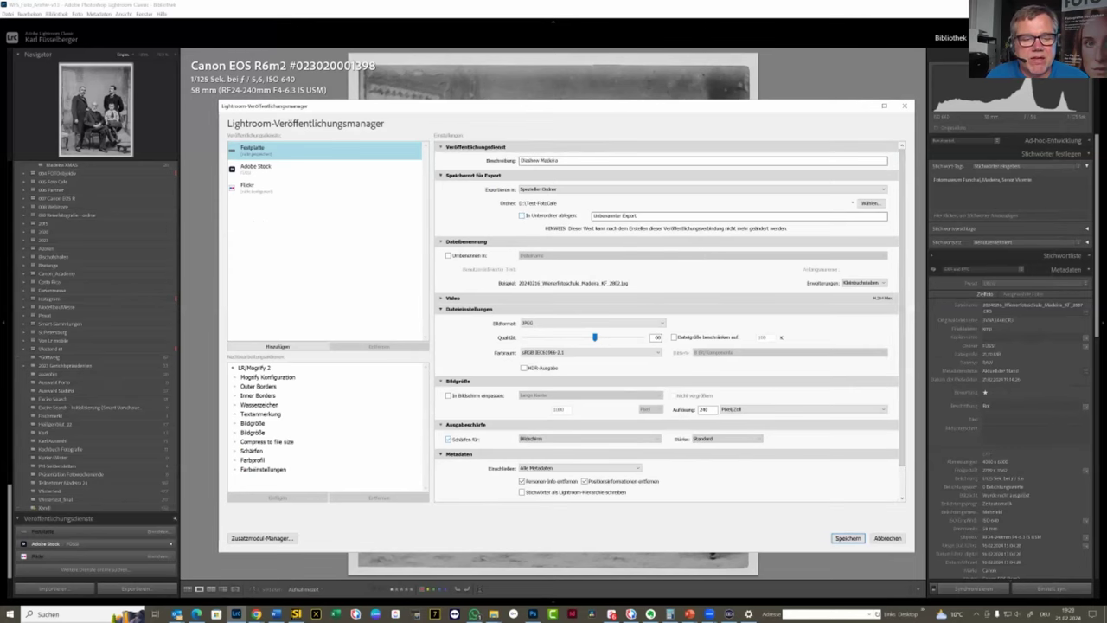
pyautogui.click(448, 438)
pyautogui.click(571, 438)
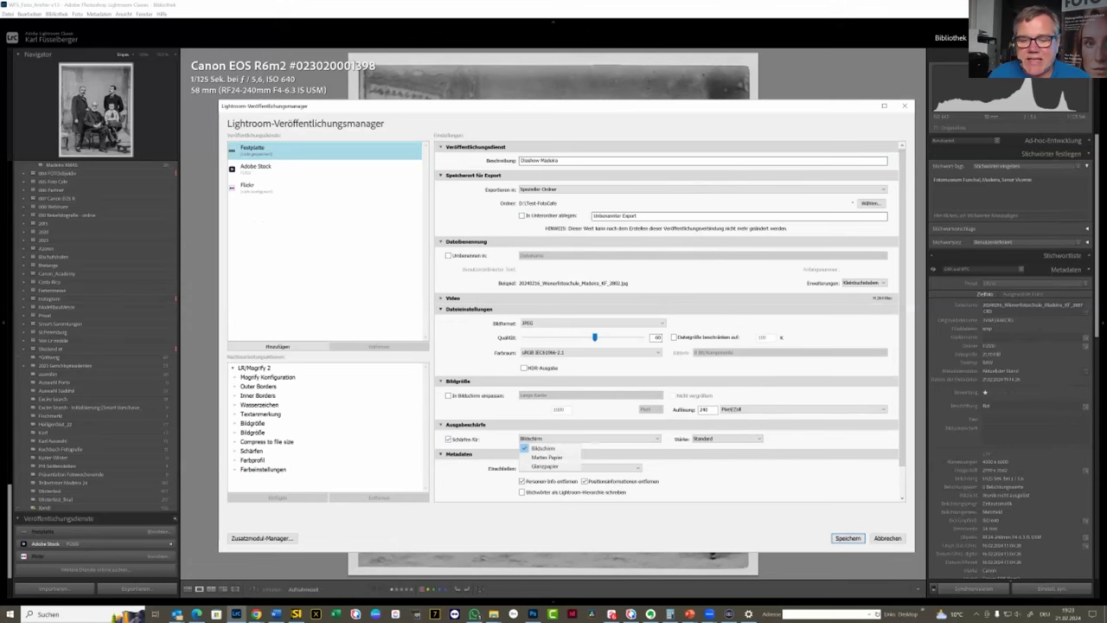
pyautogui.click(543, 448)
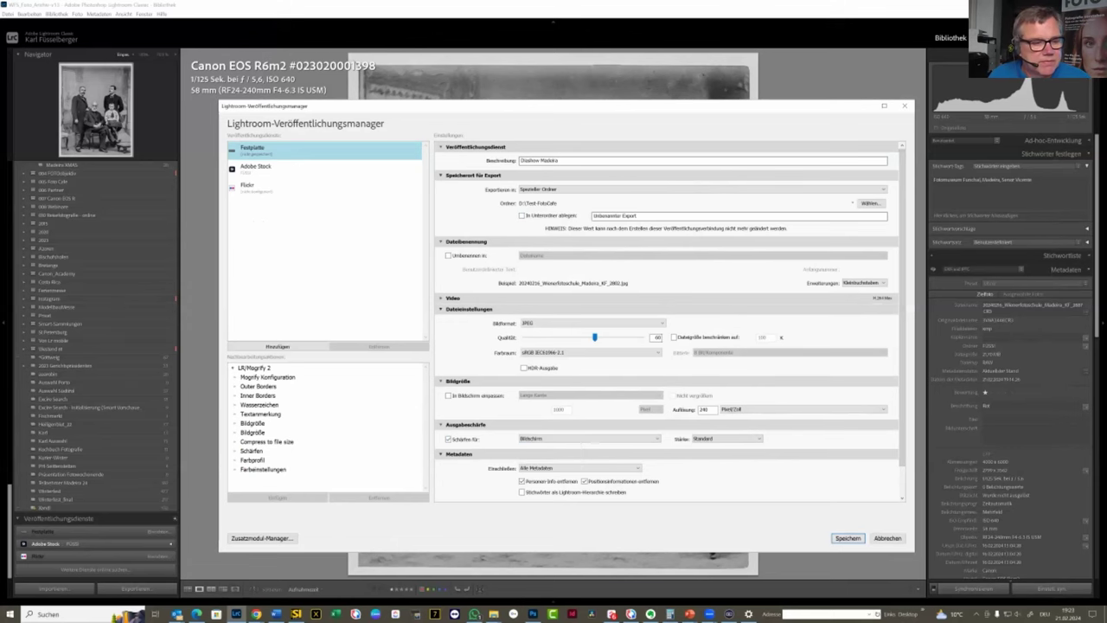
pyautogui.click(847, 538)
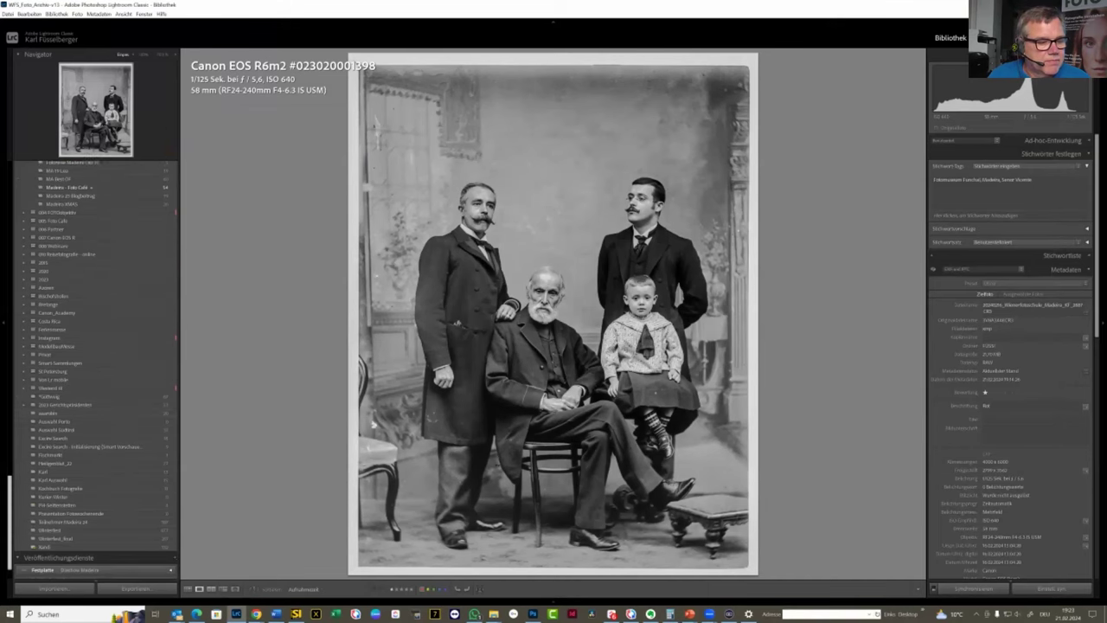
# Step: Add the sunset cloud photo from the library grid to the Test-FotoCafe publish folder and publish it
pyautogui.scroll(-1, 95, 363)
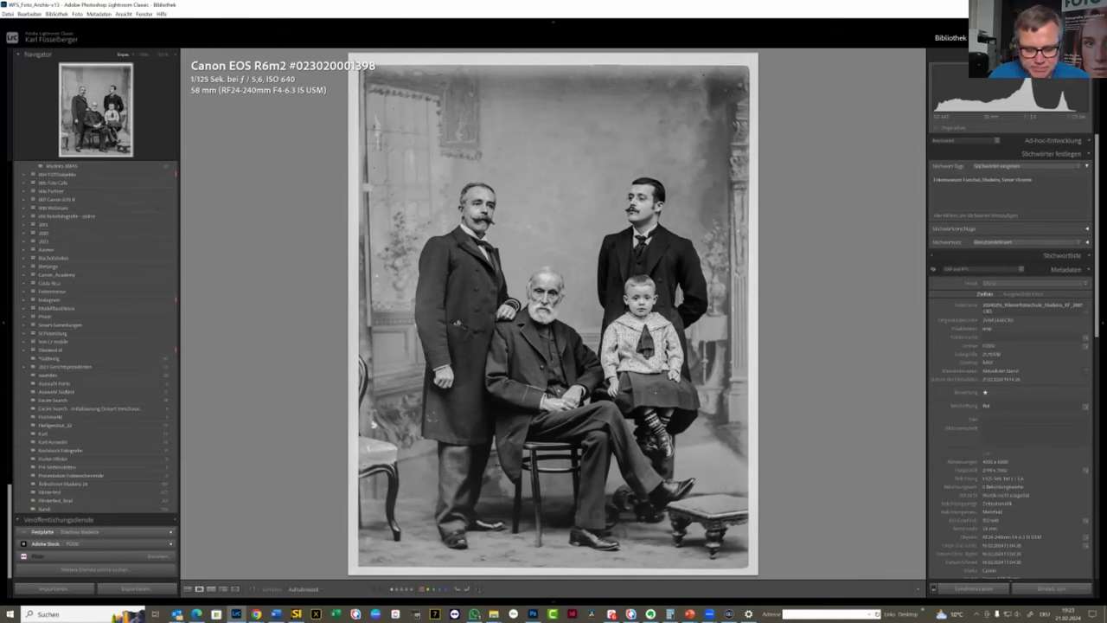
pyautogui.press('g')
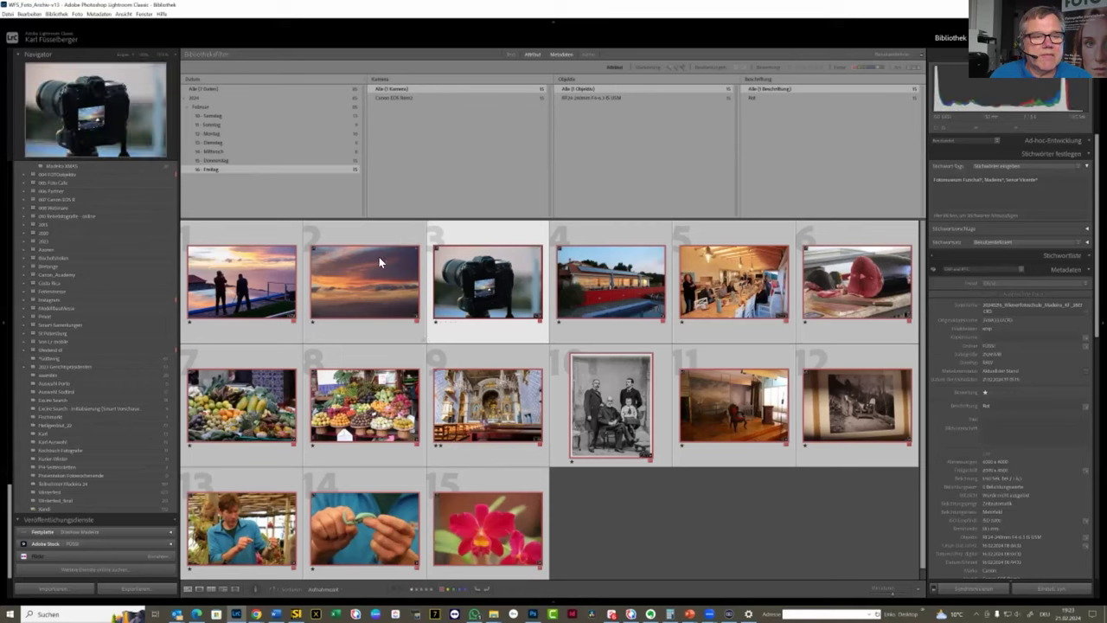
pyautogui.click(360, 286)
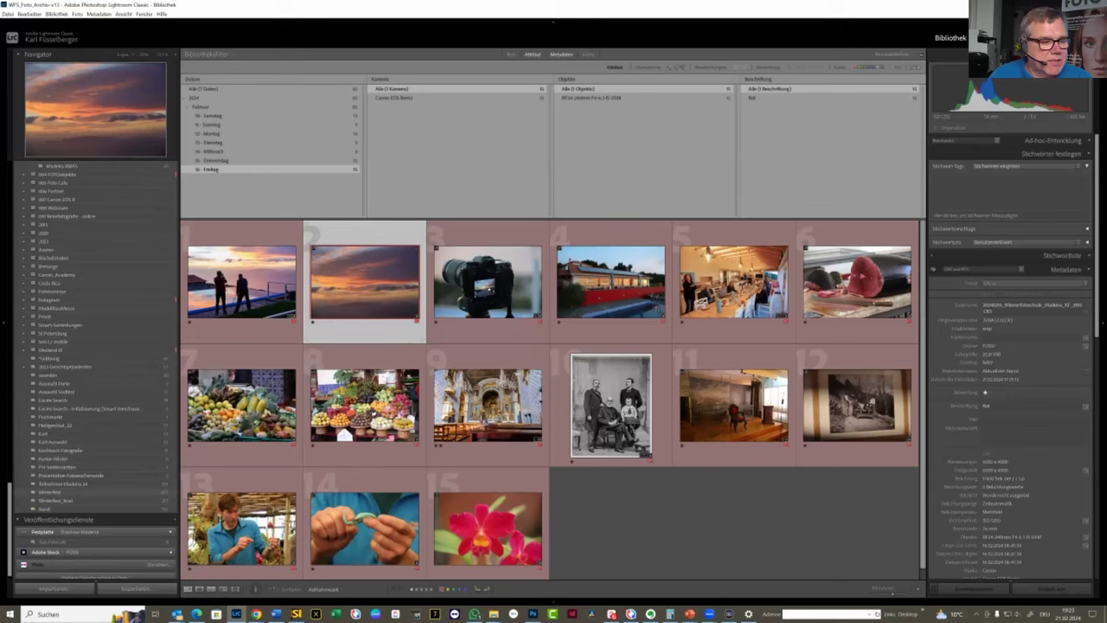
pyautogui.click(52, 542)
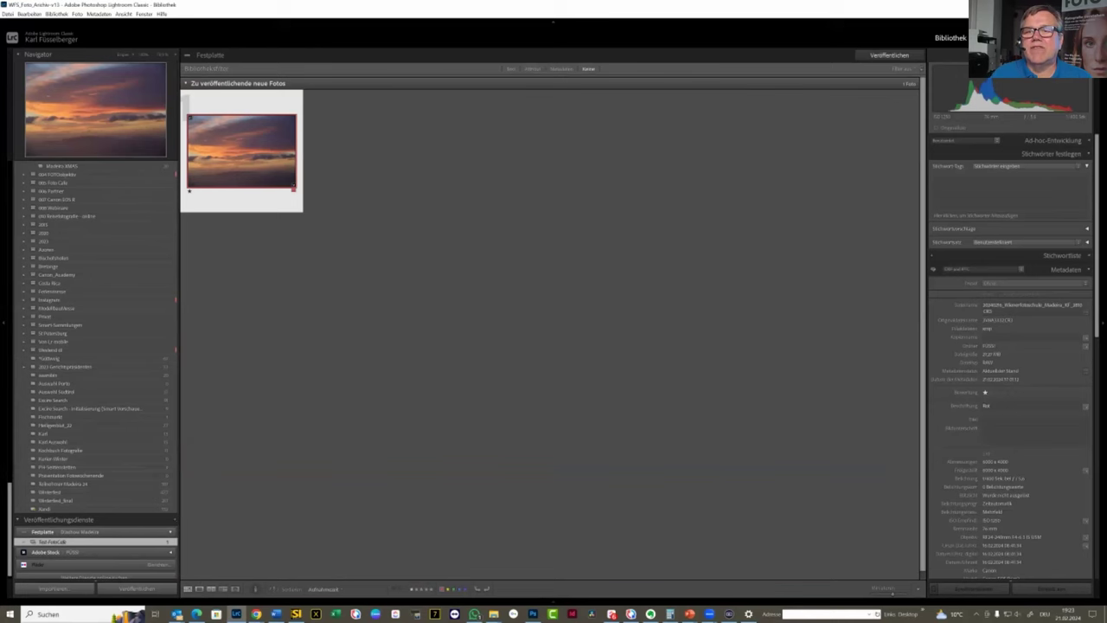
pyautogui.click(889, 54)
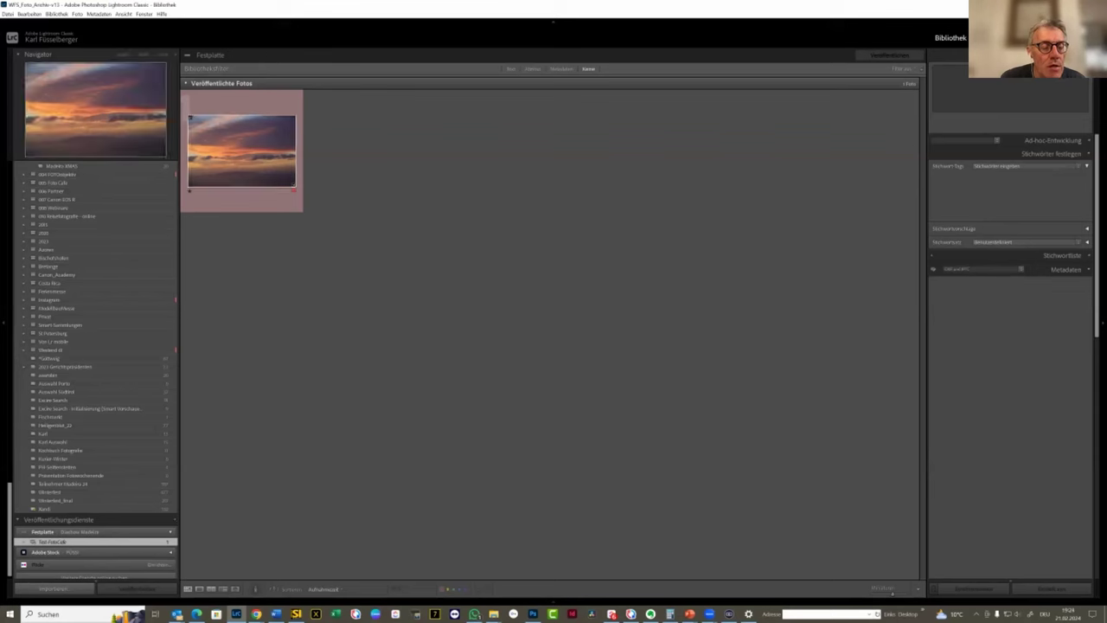
pyautogui.rightClick(69, 541)
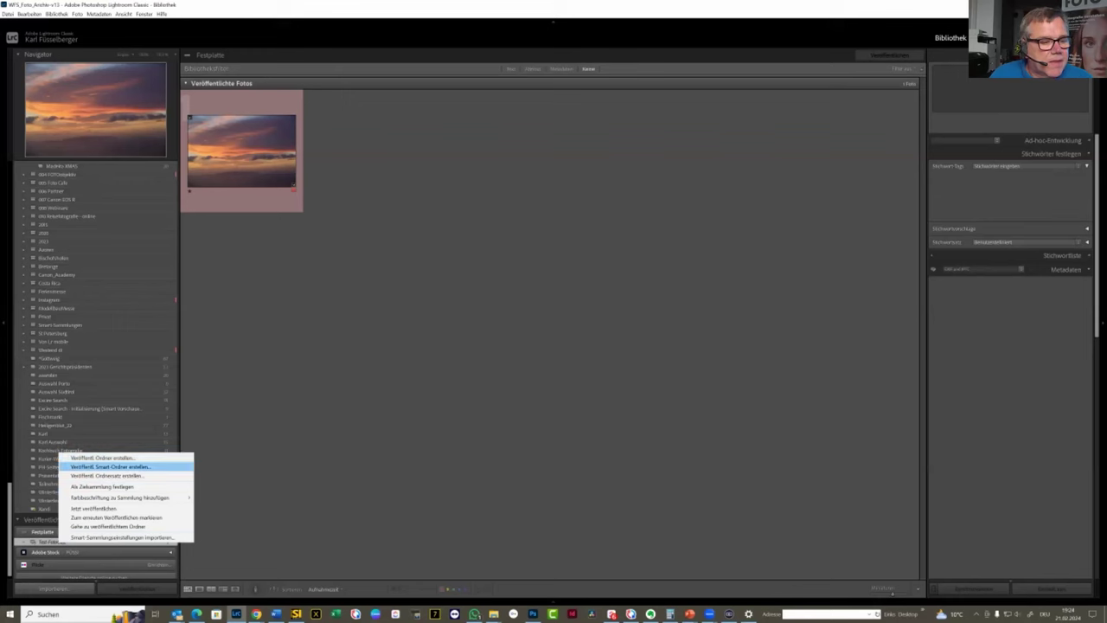
pyautogui.click(87, 543)
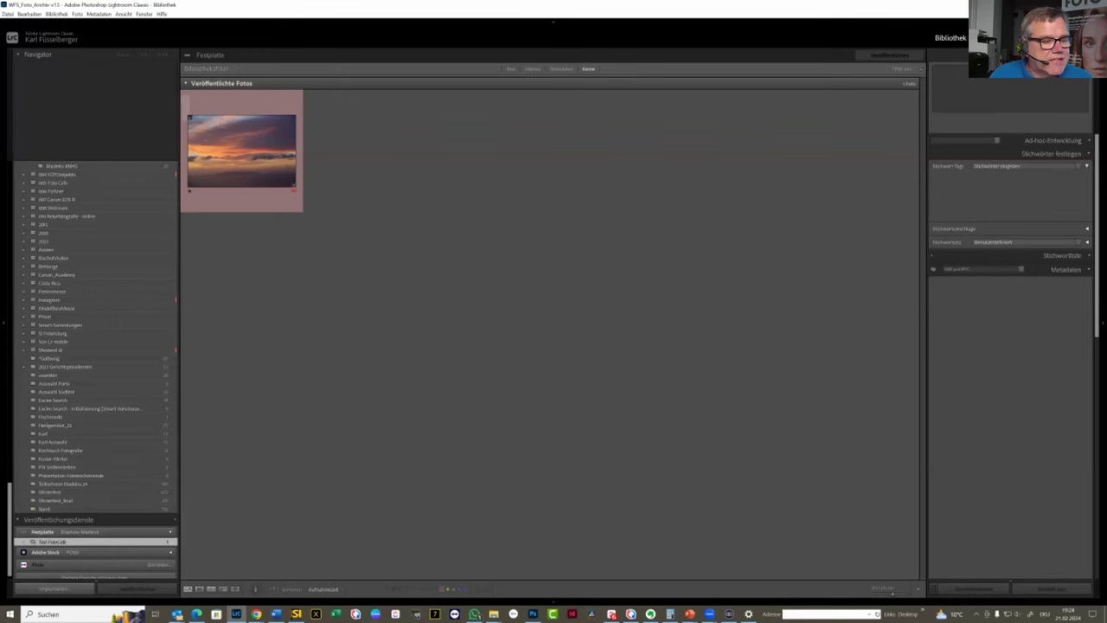
pyautogui.rightClick(39, 542)
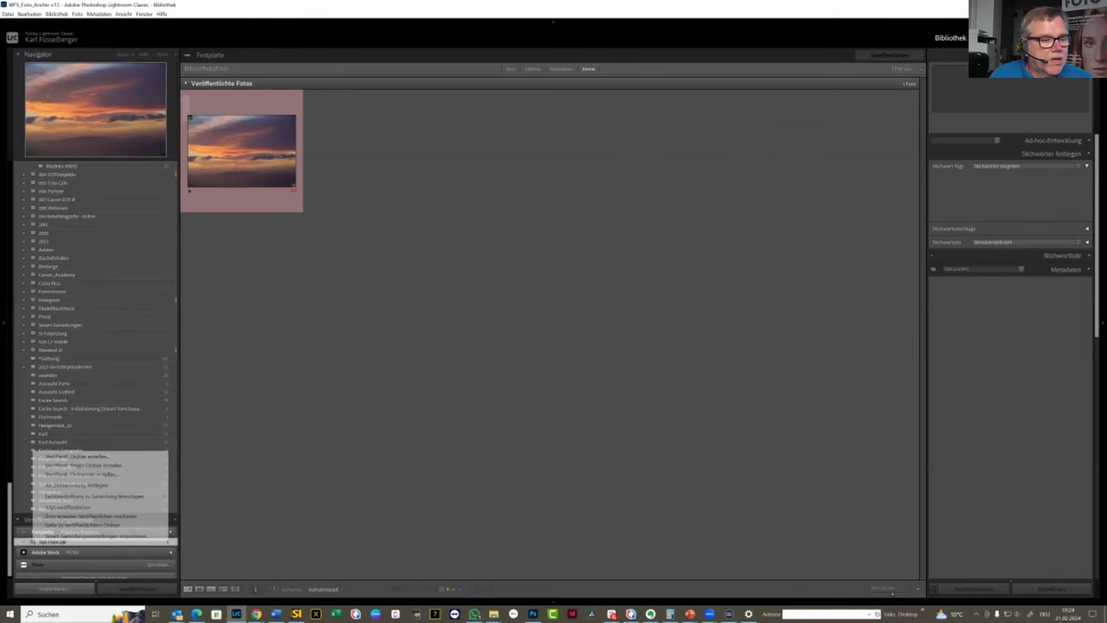
pyautogui.press('Escape')
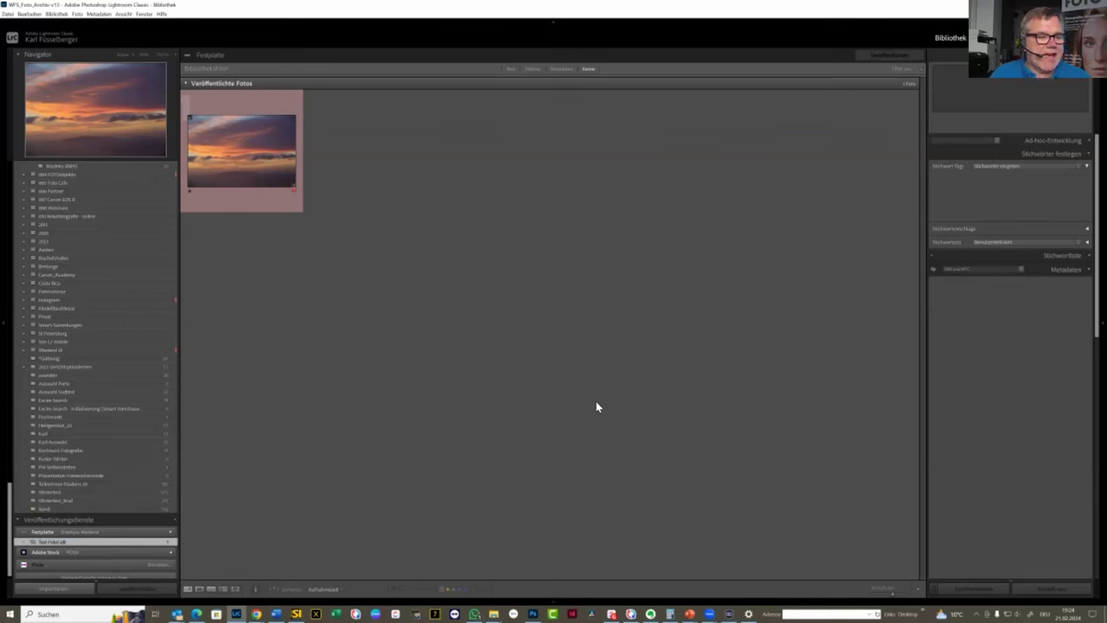
pyautogui.rightClick(120, 542)
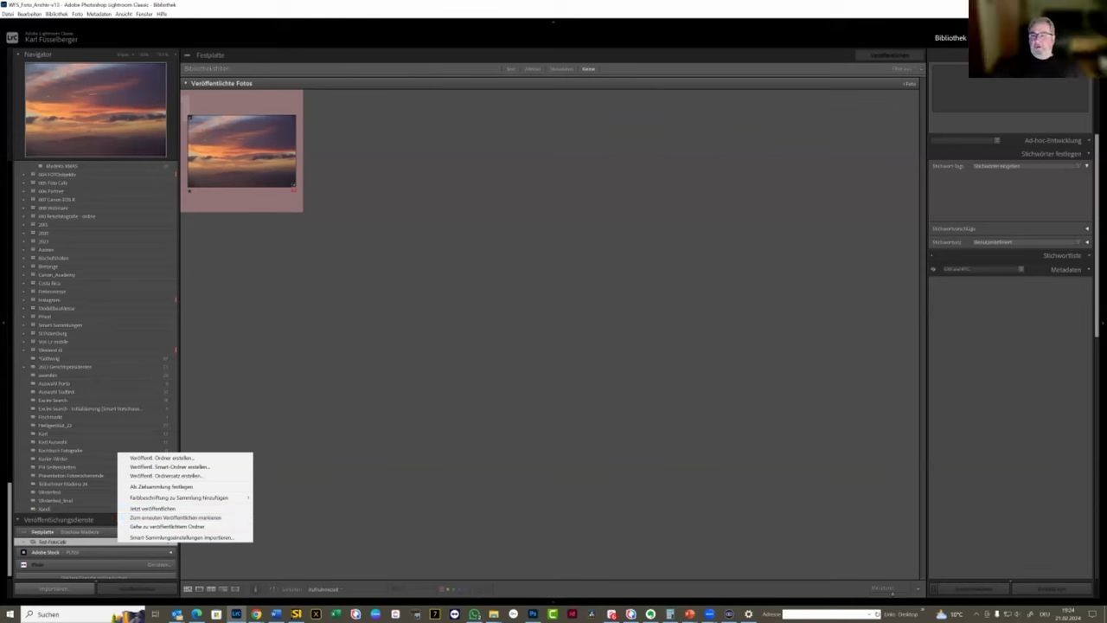
pyautogui.rightClick(71, 541)
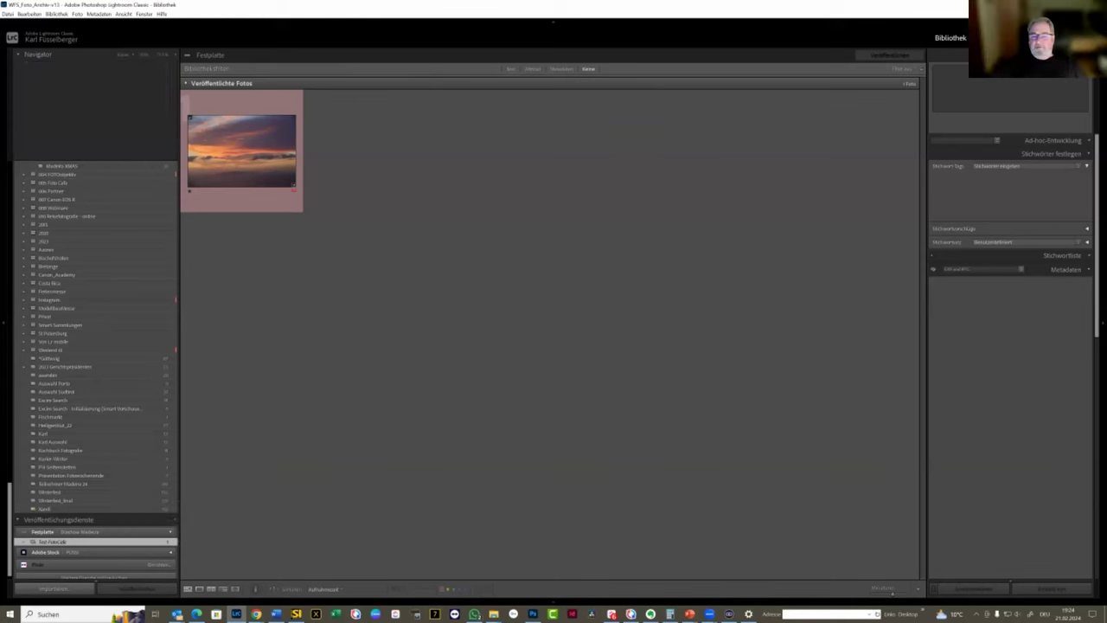
pyautogui.rightClick(71, 542)
pyautogui.press('Escape')
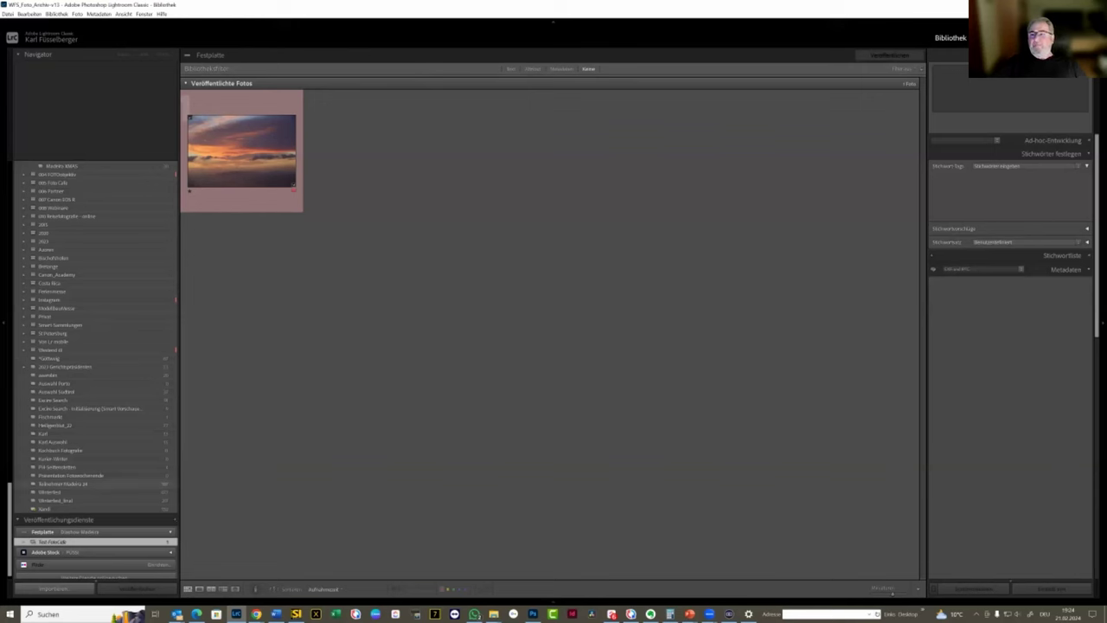
# Step: Show the photos in the first subfolder of Madeira 2024 and filter them by the red label attribute
pyautogui.moveTo(5, 485); pyautogui.dragTo(2, 377)
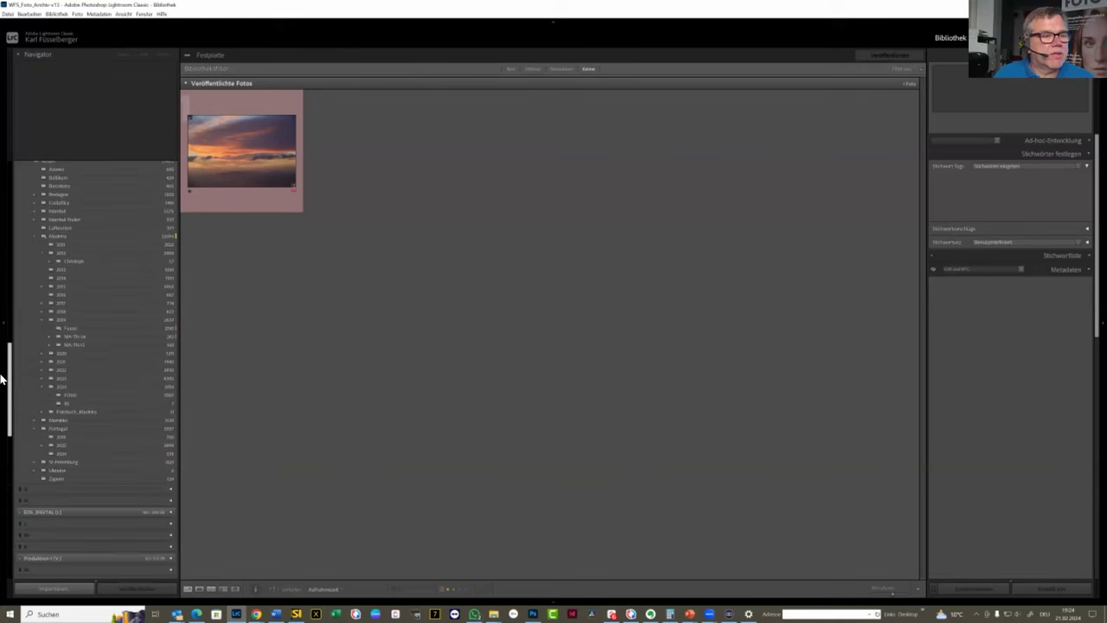
pyautogui.click(67, 396)
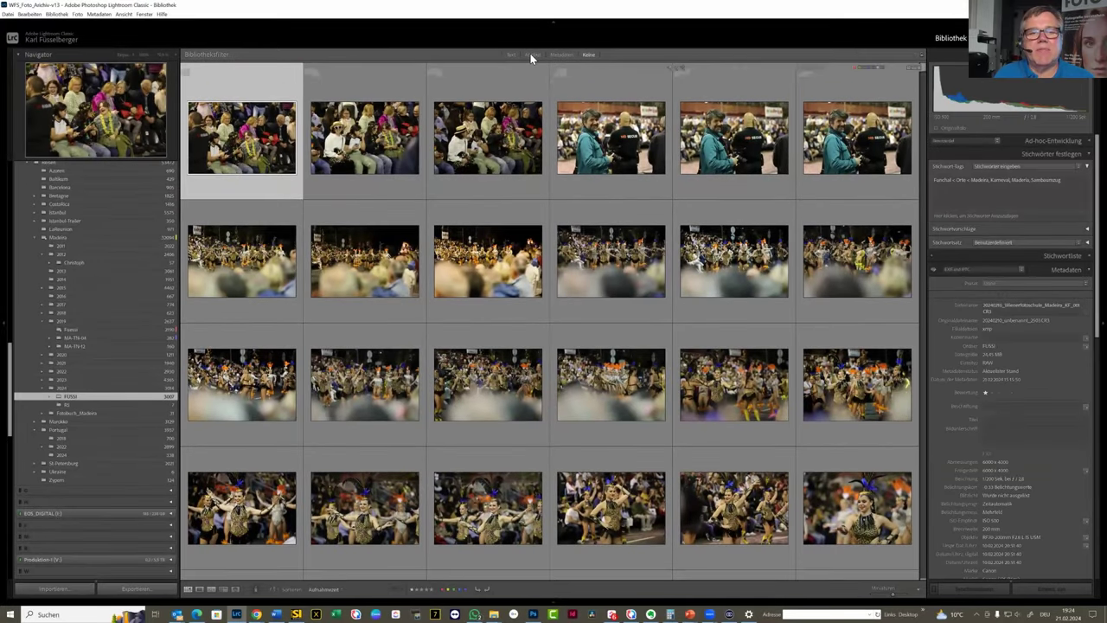
pyautogui.click(530, 53)
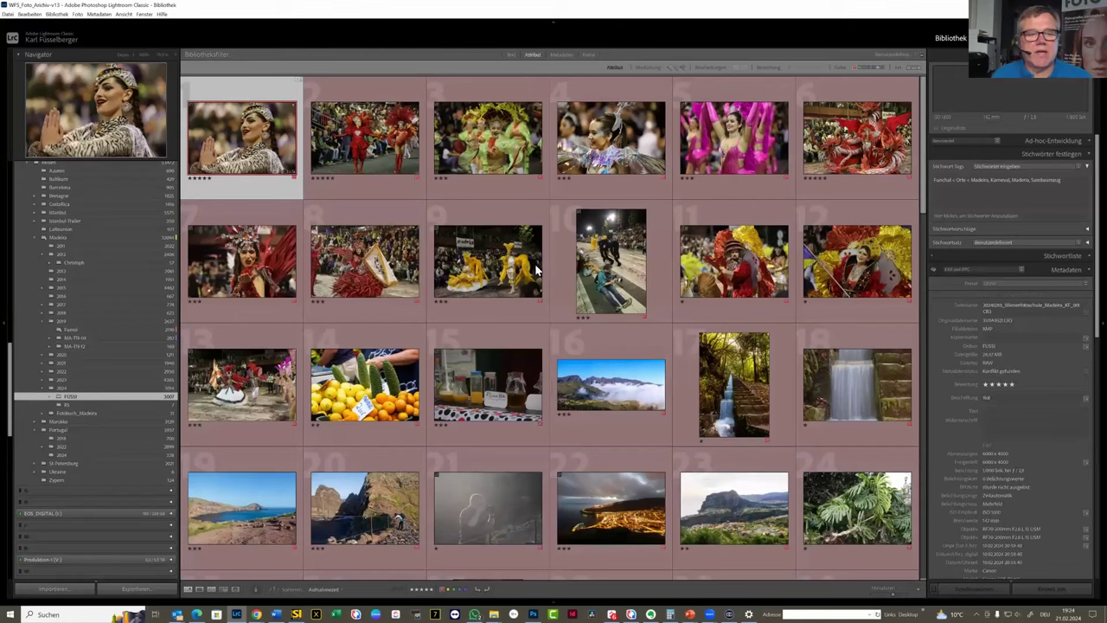
# Step: Select the first nine carnival photos and open the export settings for them
pyautogui.keyDown('shift'); pyautogui.click(501, 270); pyautogui.keyUp('shift')
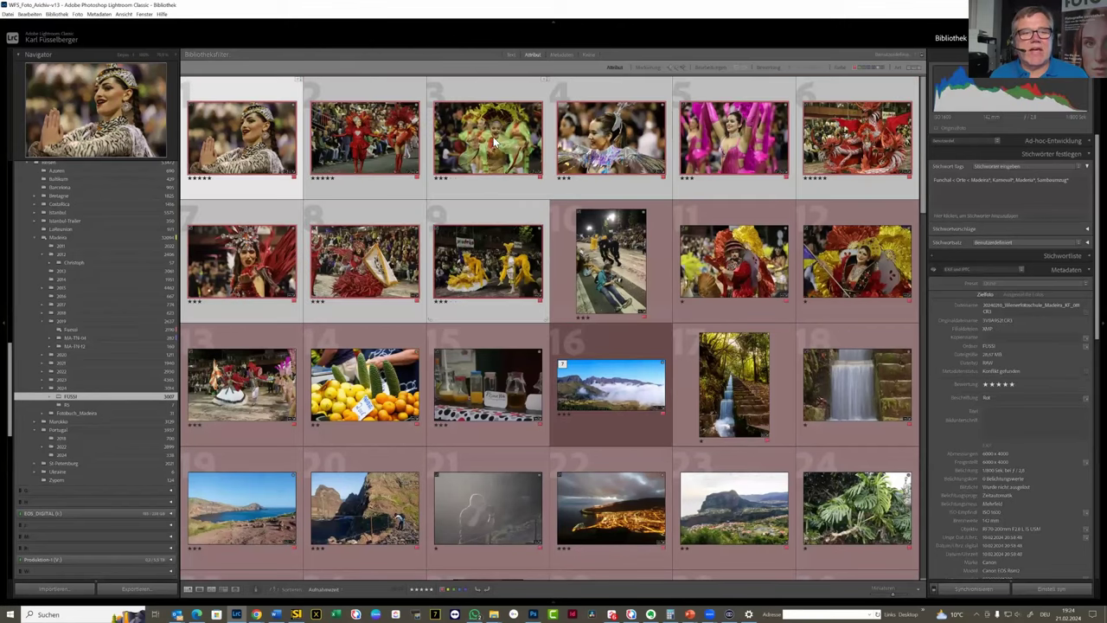
pyautogui.rightClick(502, 270)
pyautogui.moveTo(561, 370)
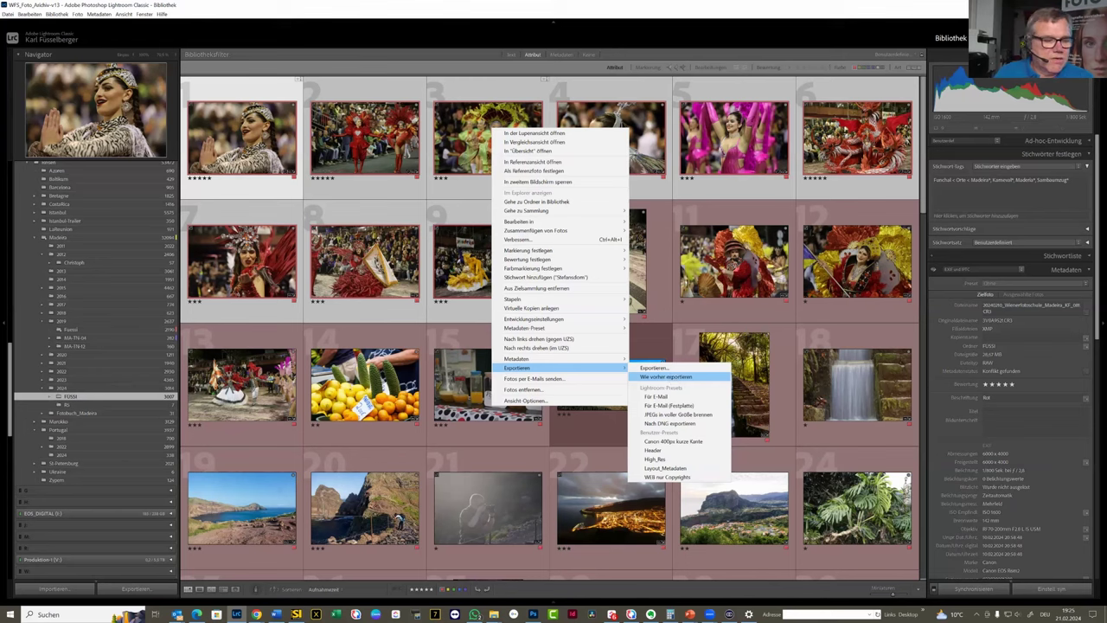
pyautogui.click(672, 378)
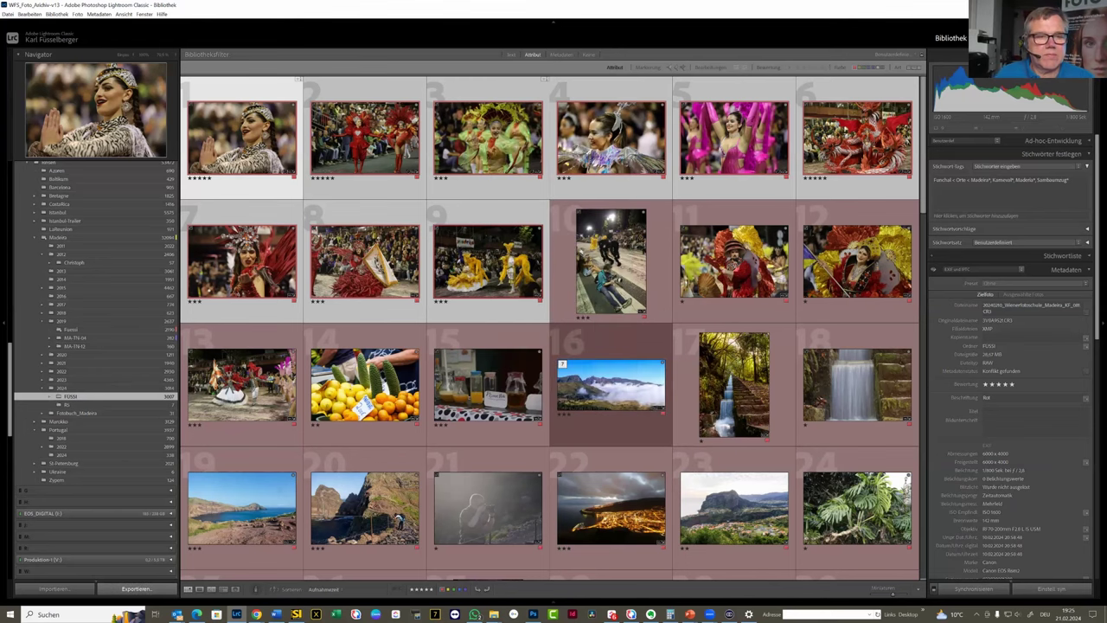
pyautogui.hotkey('ctrl', 'shift', 'e')
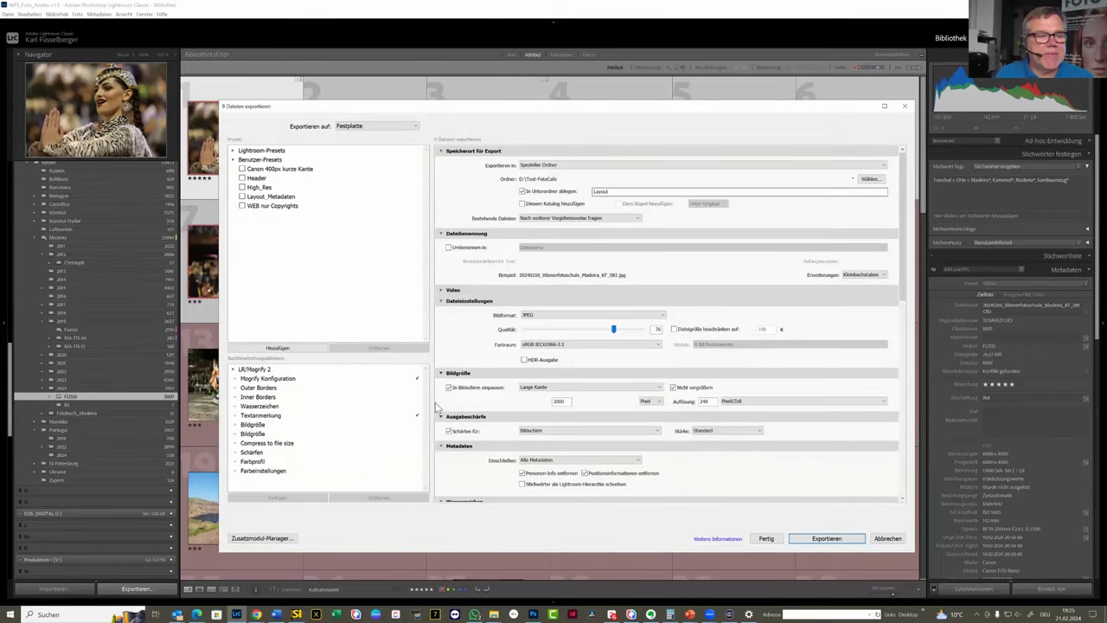
# Step: Save the current export settings as a user preset named "Foto Café 21.02.24" in Benutzer-Presets
pyautogui.click(300, 347)
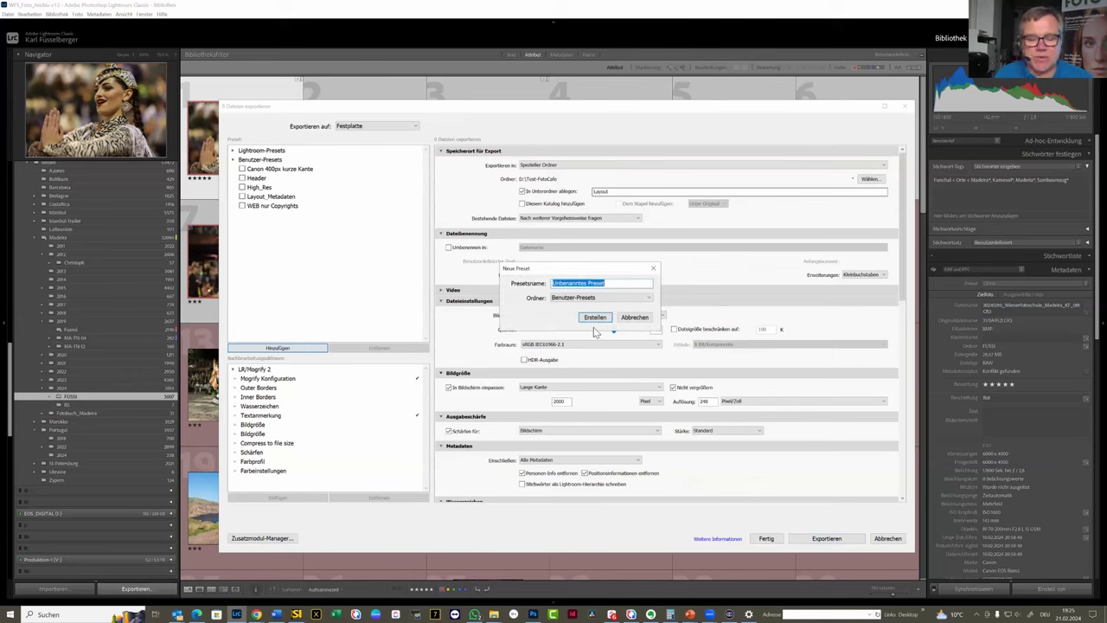
pyautogui.write('Fot')
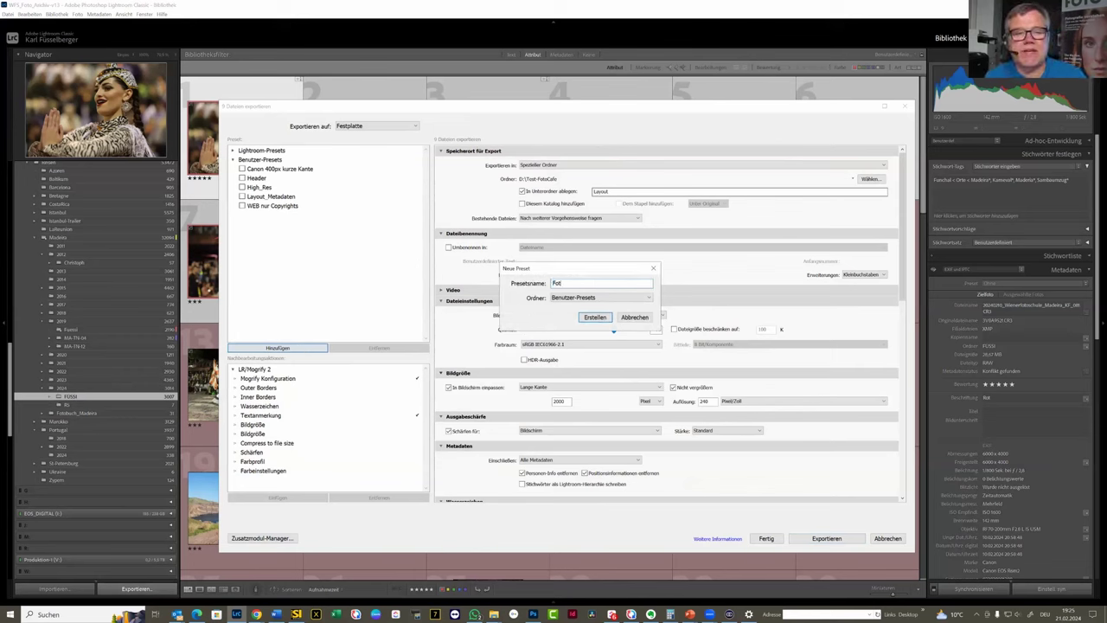
pyautogui.write('o Café')
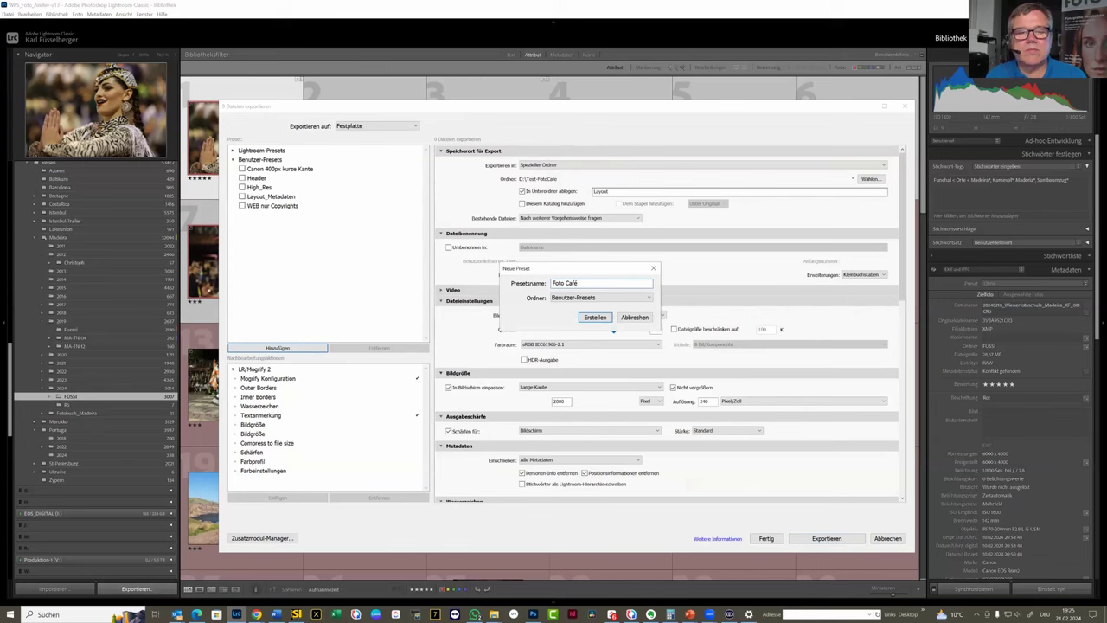
pyautogui.write(' 21')
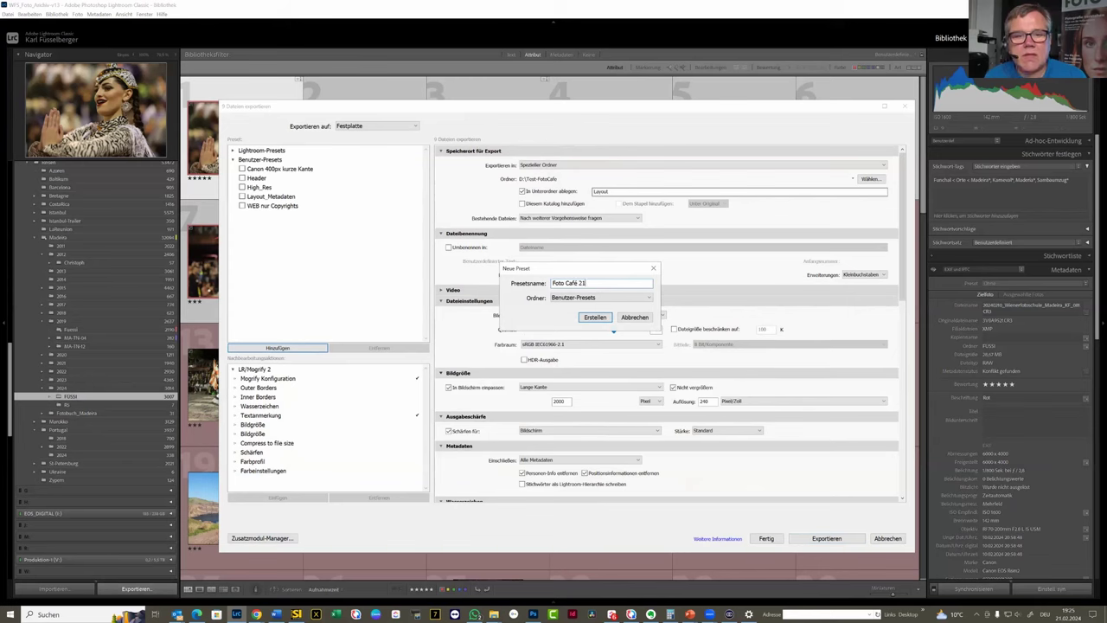
pyautogui.write('.02.24')
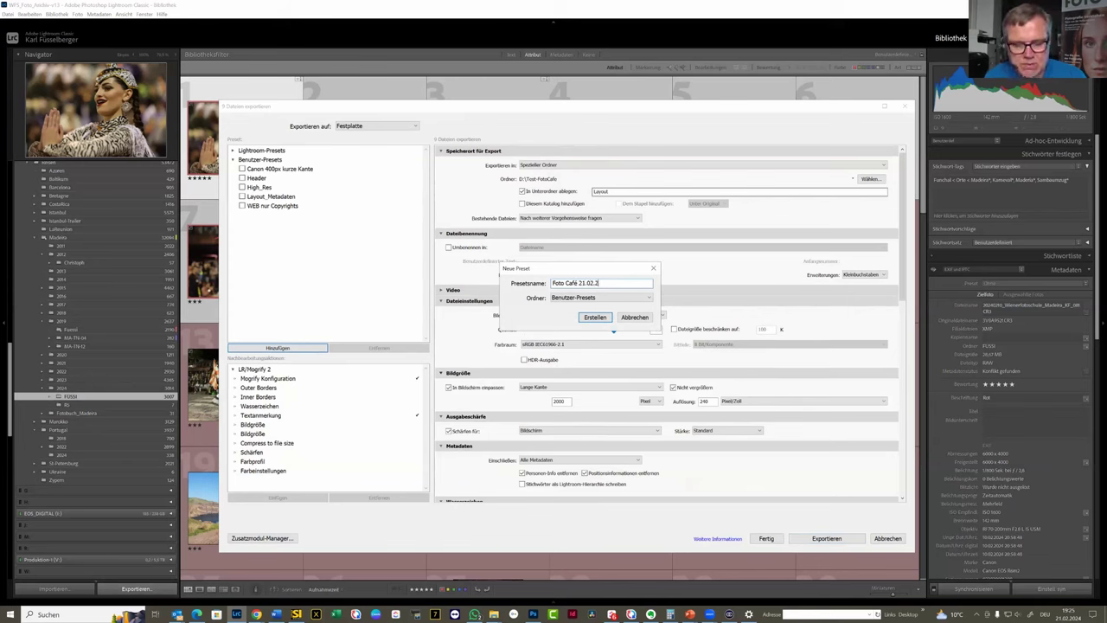
pyautogui.click(593, 318)
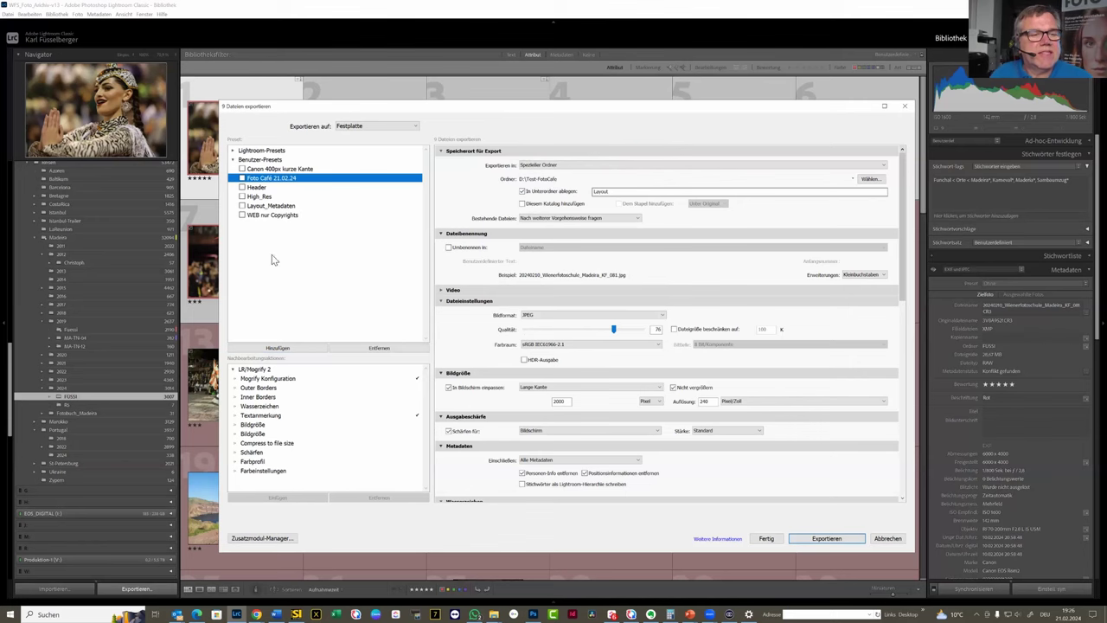
# Step: Enable the High_Res, Layout_Metadaten and WEB nur Copyrights presets together and start a batch export with them
pyautogui.click(260, 197)
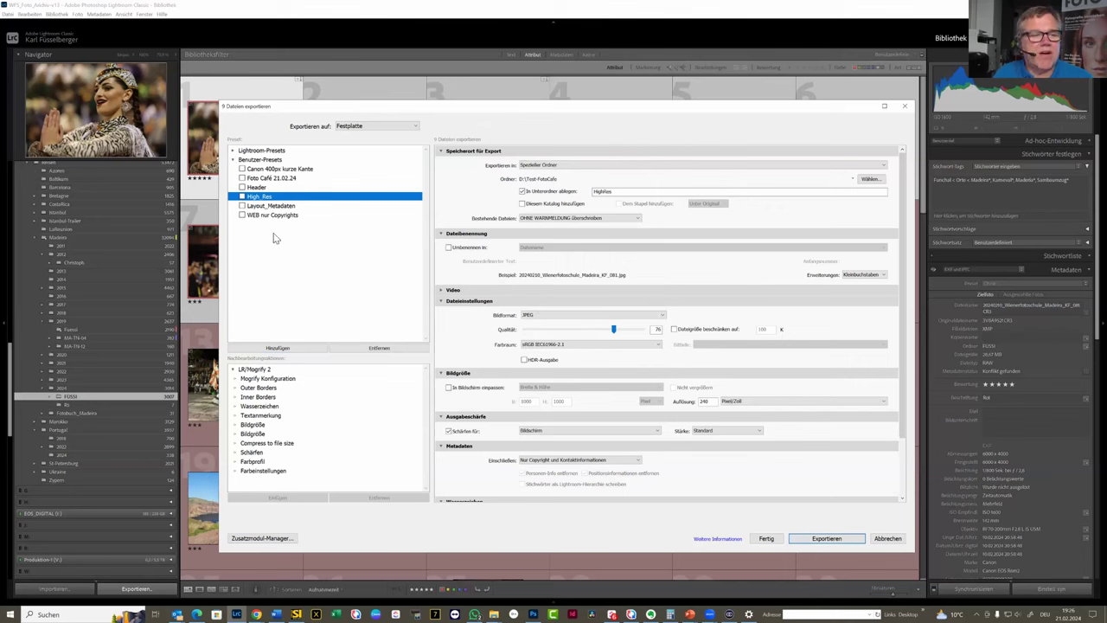
pyautogui.click(242, 198)
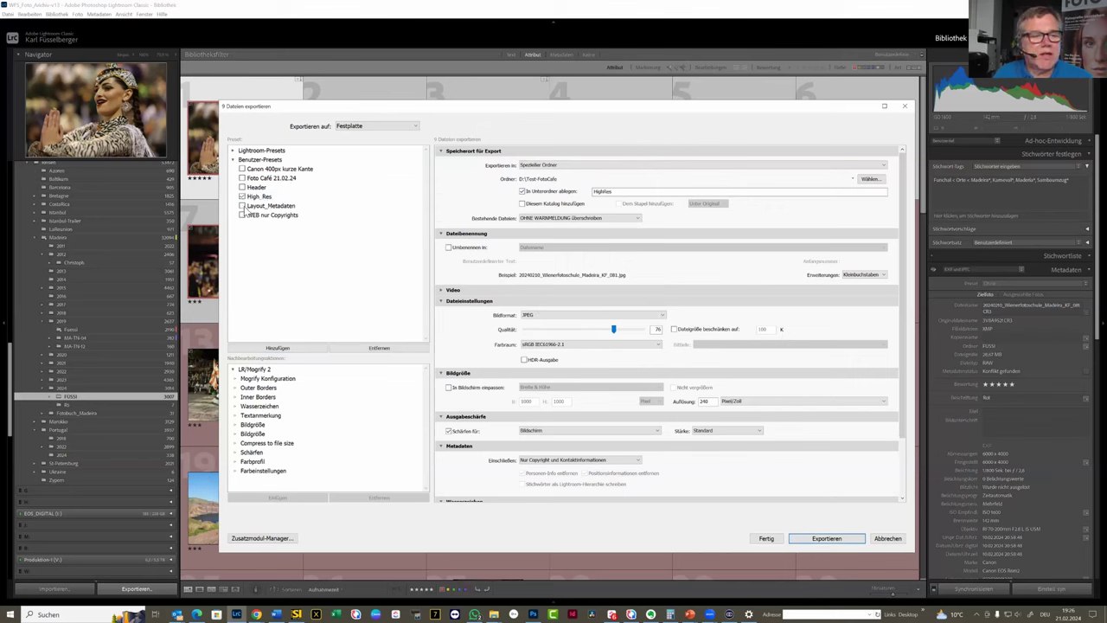
pyautogui.click(243, 207)
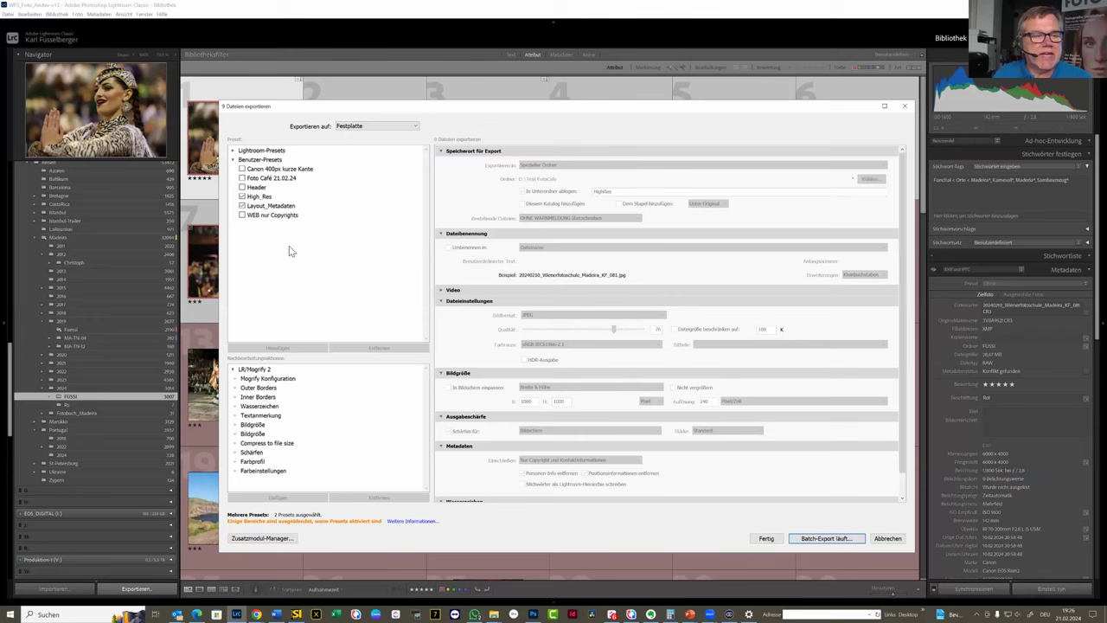
pyautogui.click(243, 215)
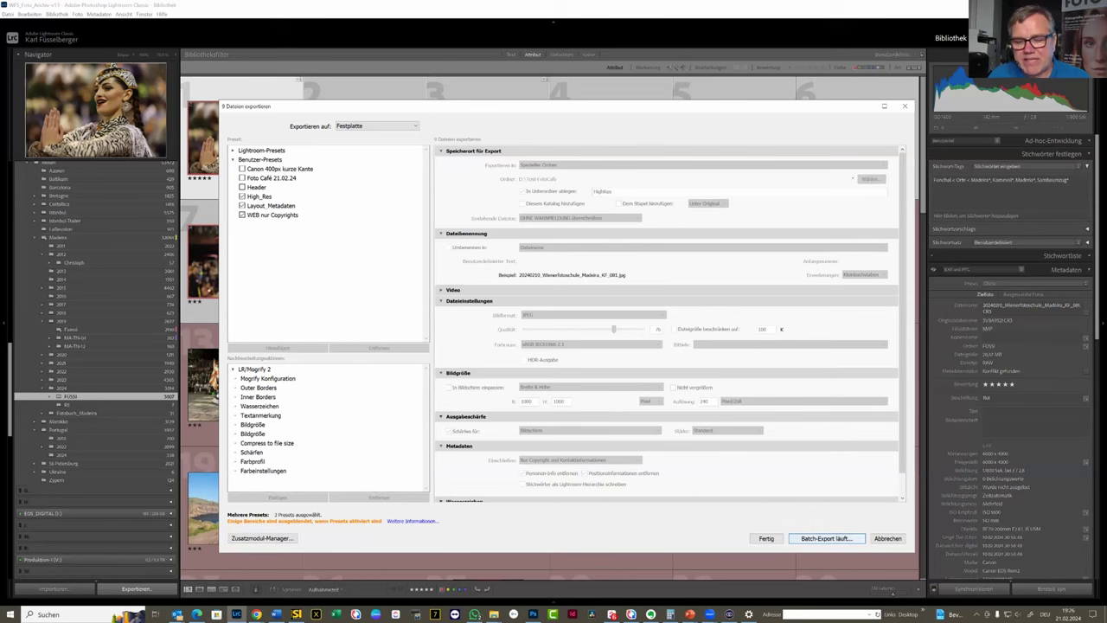
pyautogui.press('Return')
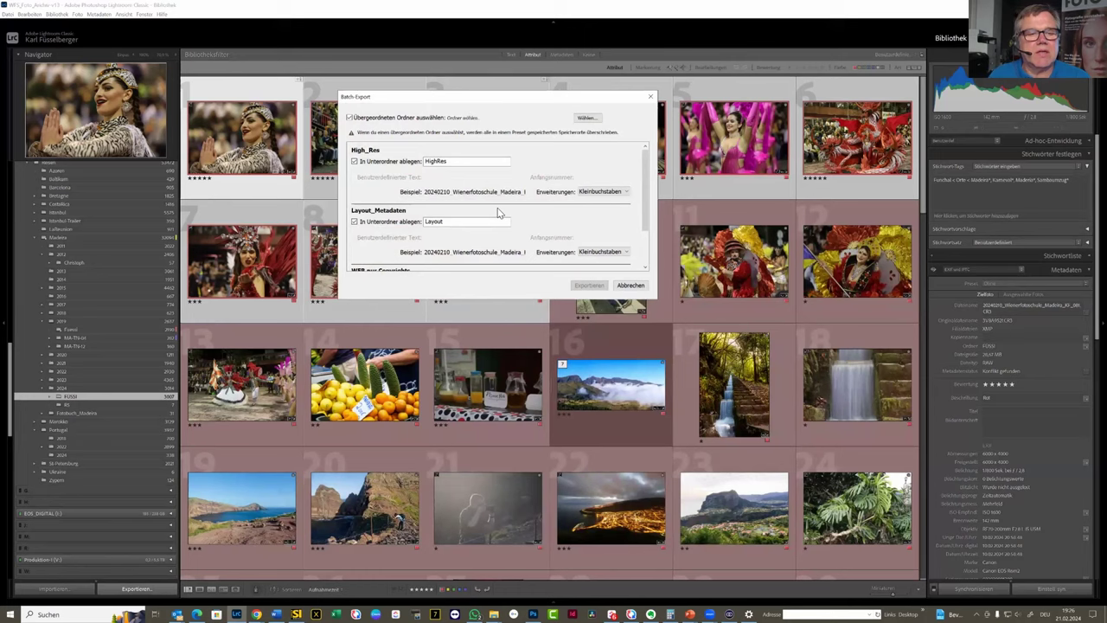
# Step: Choose the Test-FotoCafe folder on WORK (D:) as the parent folder for the batch export and run it
pyautogui.scroll(-2, 498, 213)
pyautogui.scroll(2, 583, 145)
pyautogui.click(587, 119)
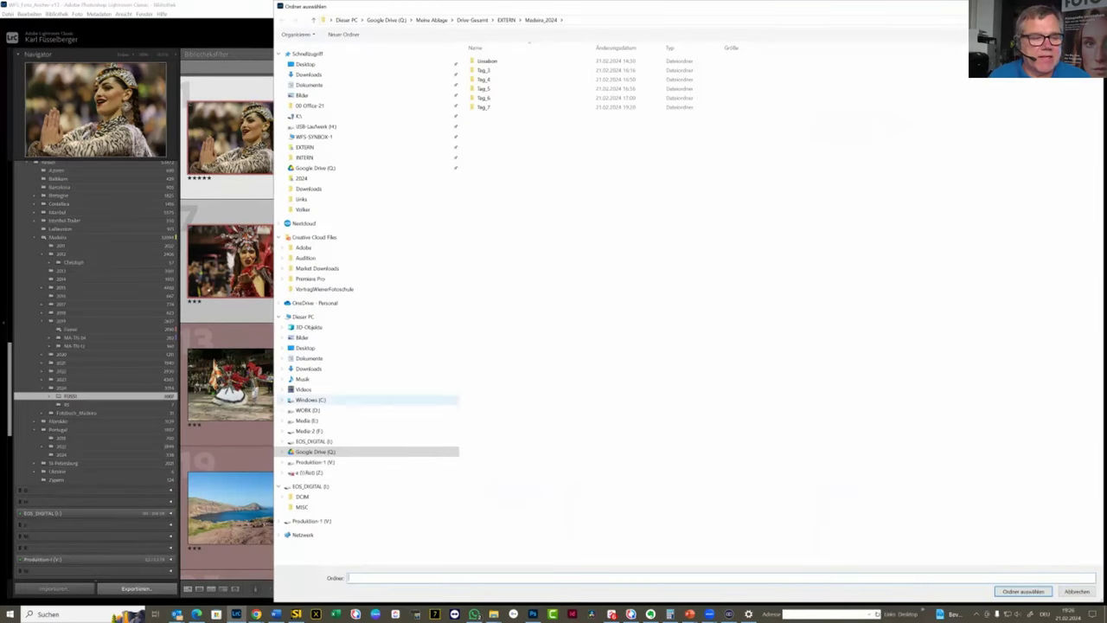
pyautogui.click(322, 409)
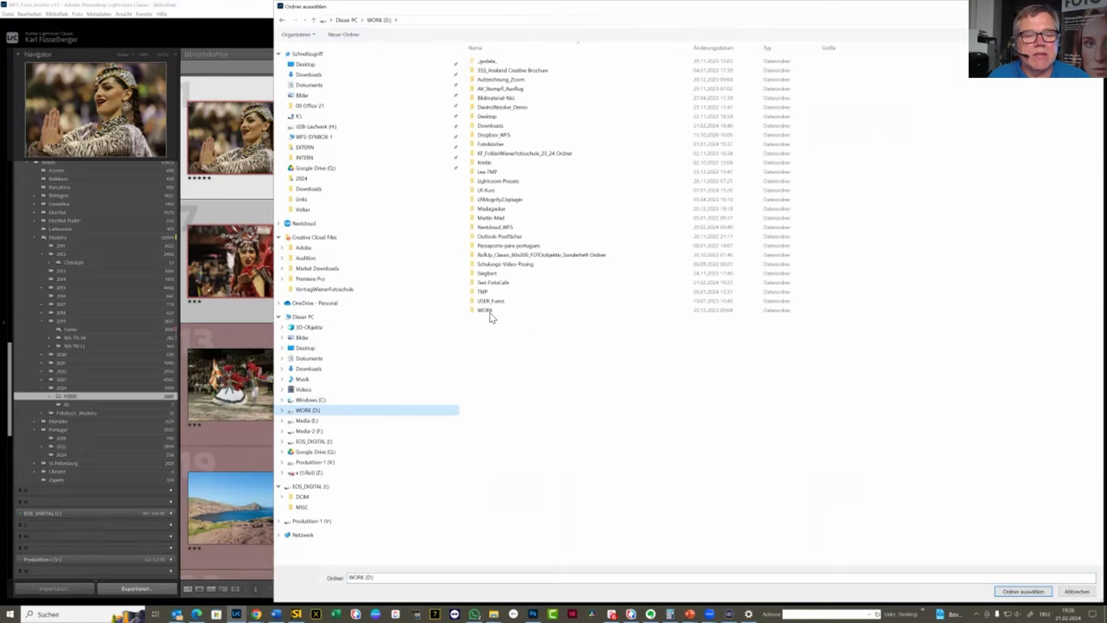
pyautogui.click(493, 282)
pyautogui.click(1023, 591)
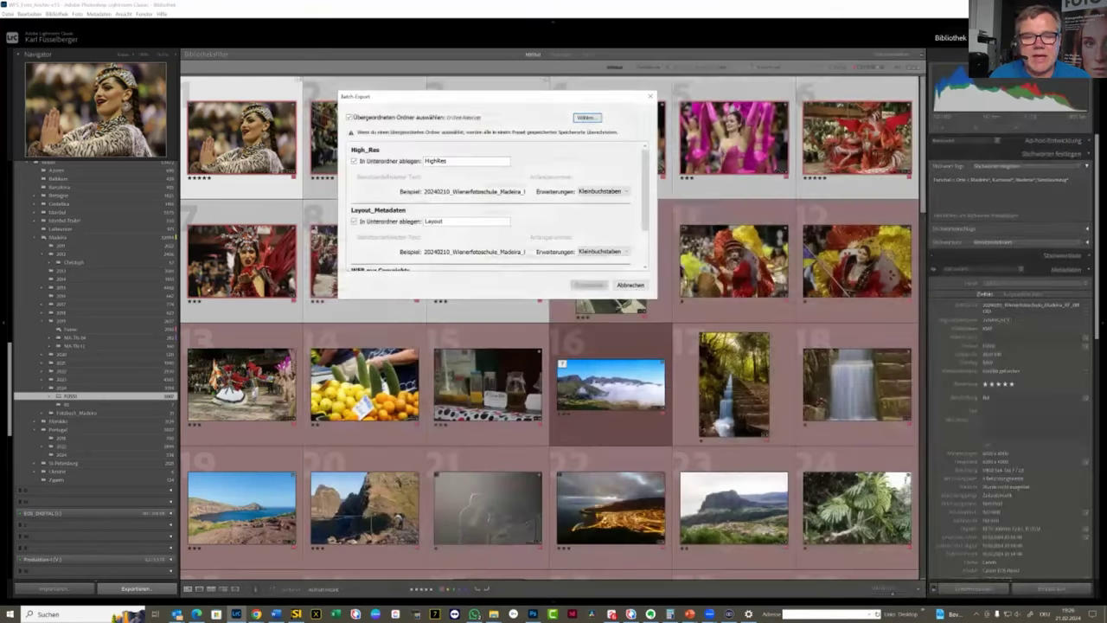
pyautogui.scroll(-1, 645, 260)
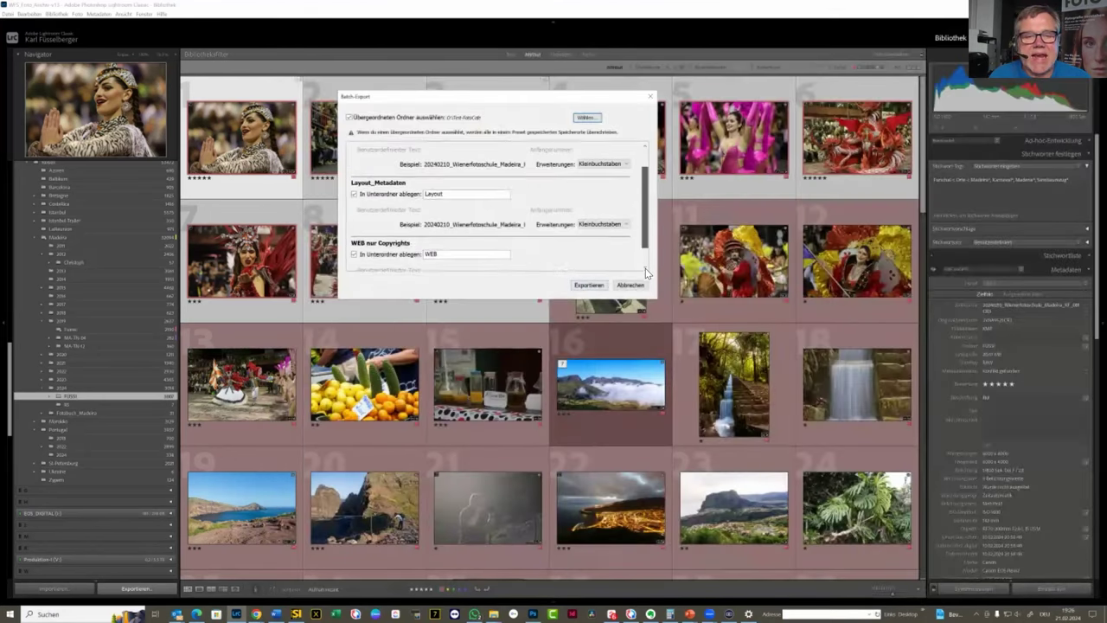
pyautogui.scroll(-1, 645, 268)
pyautogui.scroll(2, 645, 264)
pyautogui.click(586, 285)
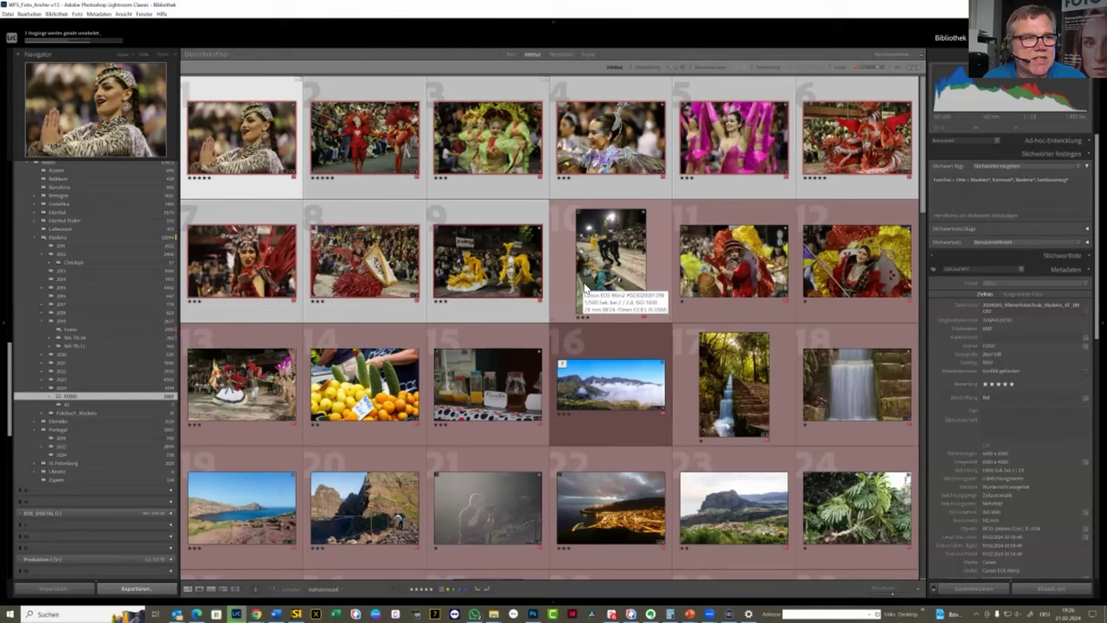
# Step: Switch to the Test-FotoCafe folder in File Explorer, open its HighRes subfolder and list the files in the details view
pyautogui.press('6')
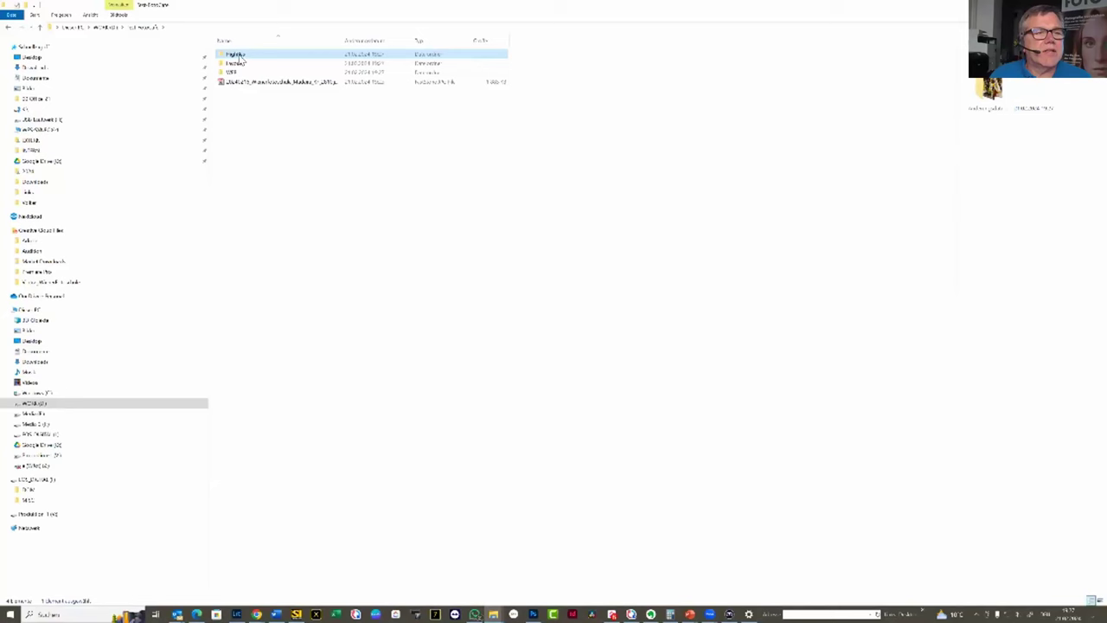
pyautogui.doubleClick(241, 57)
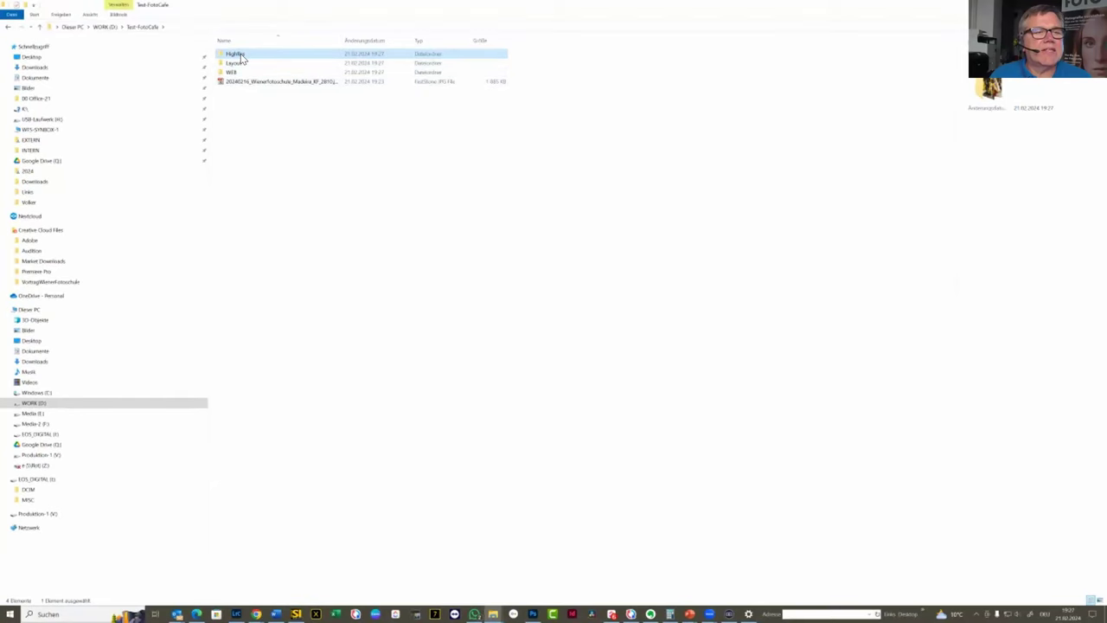
pyautogui.rightClick(350, 187)
pyautogui.moveTo(482, 196)
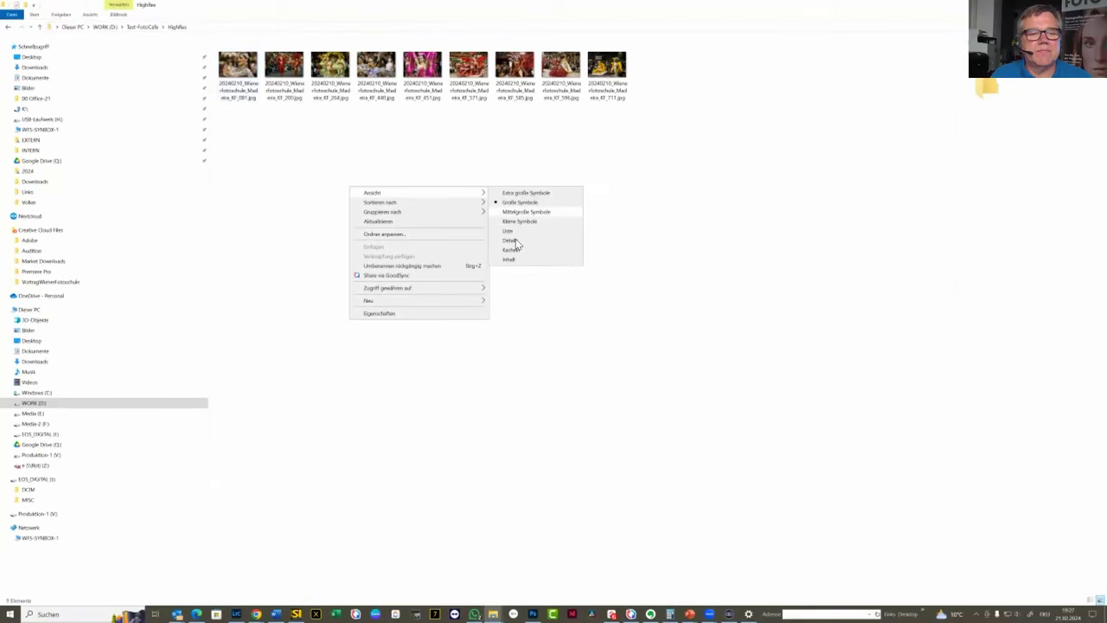
pyautogui.click(511, 240)
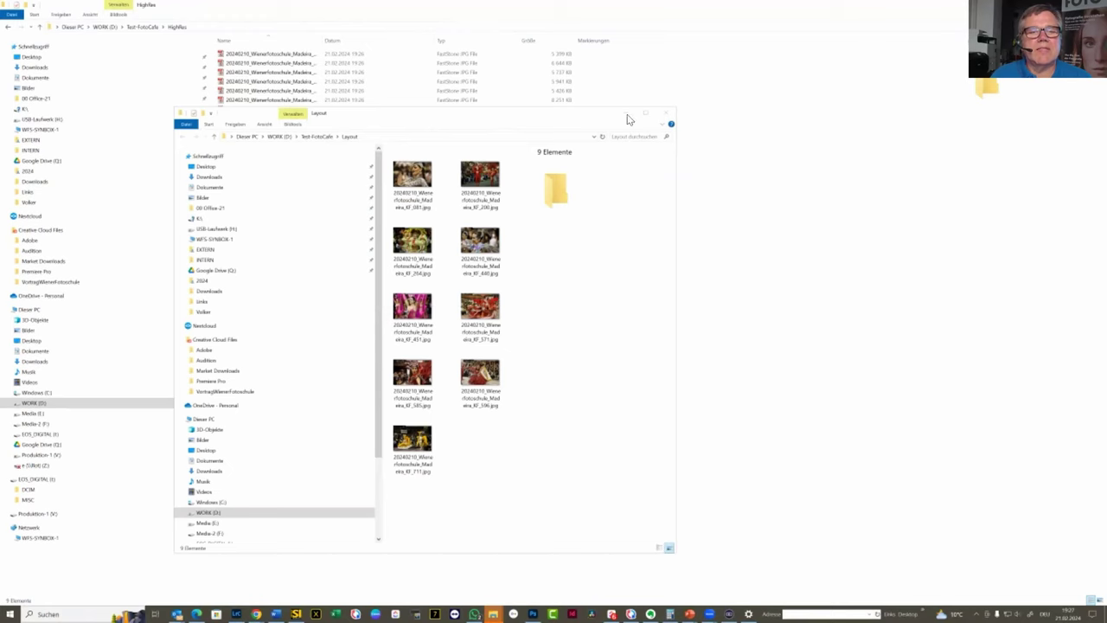
# Step: Close the extra Layout folder window and open the Layout subfolder of Test-FotoCafe in the main window
pyautogui.moveTo(701, 242); pyautogui.dragTo(708, 235)
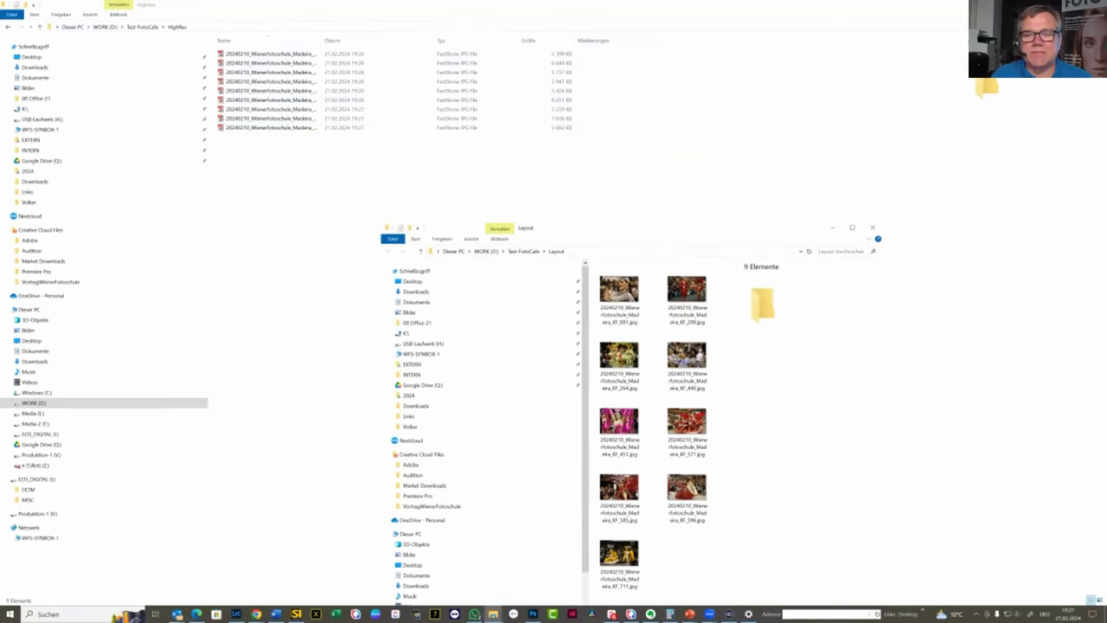
pyautogui.click(872, 227)
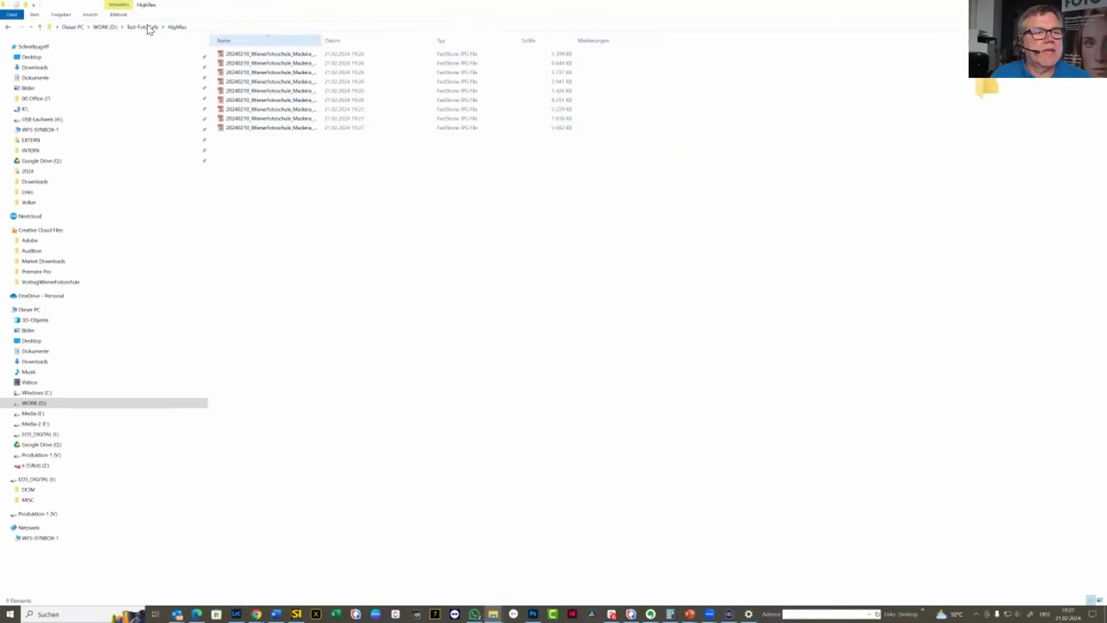
pyautogui.hotkey('alt', 'Up')
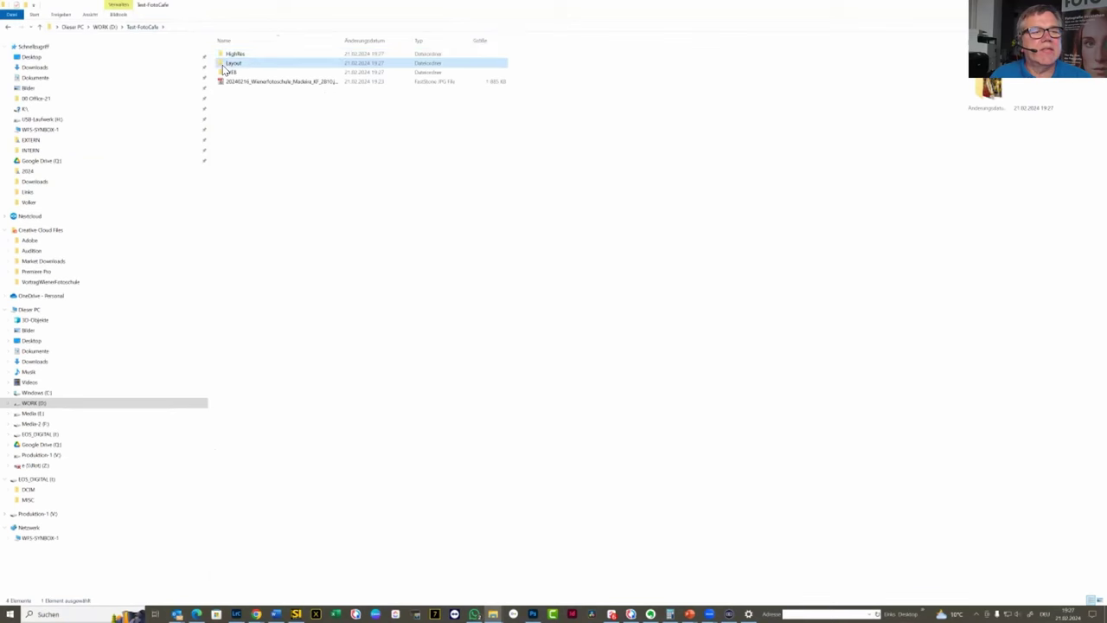
pyautogui.doubleClick(229, 63)
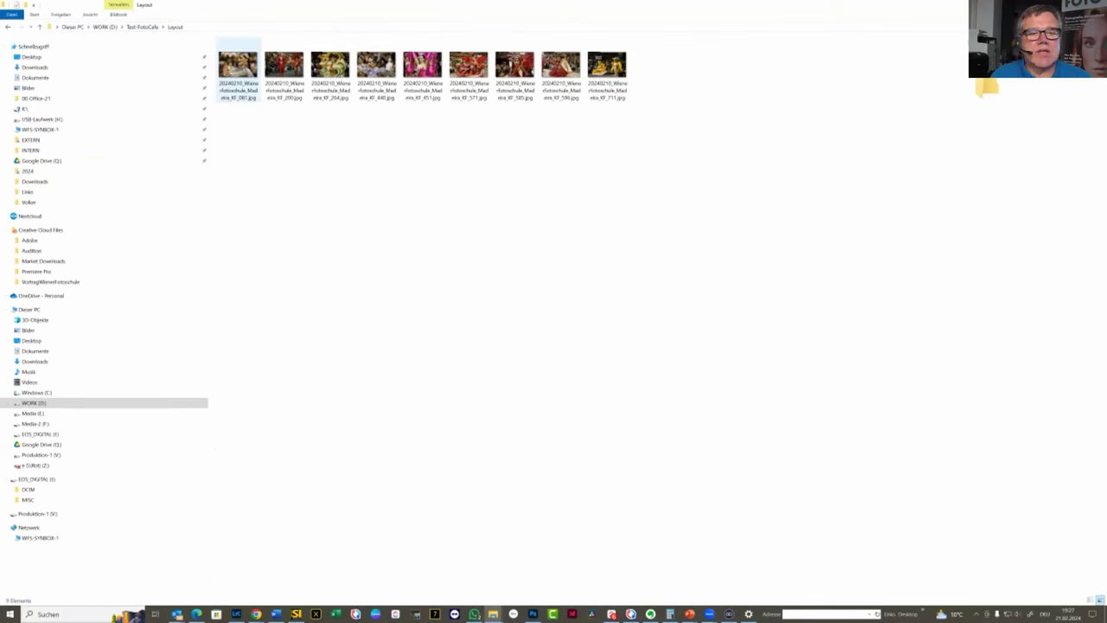
# Step: View the Layout photos full screen from the first to the third, check the third one's EXIF data, and close the viewer
pyautogui.click(236, 67)
pyautogui.press('Return')
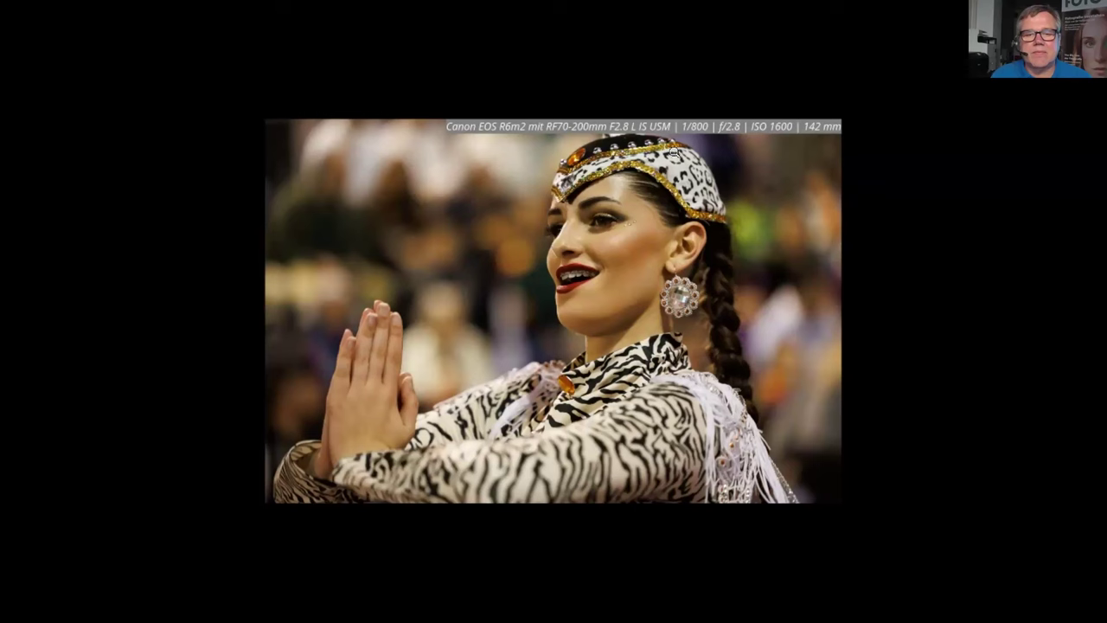
pyautogui.press('Right')
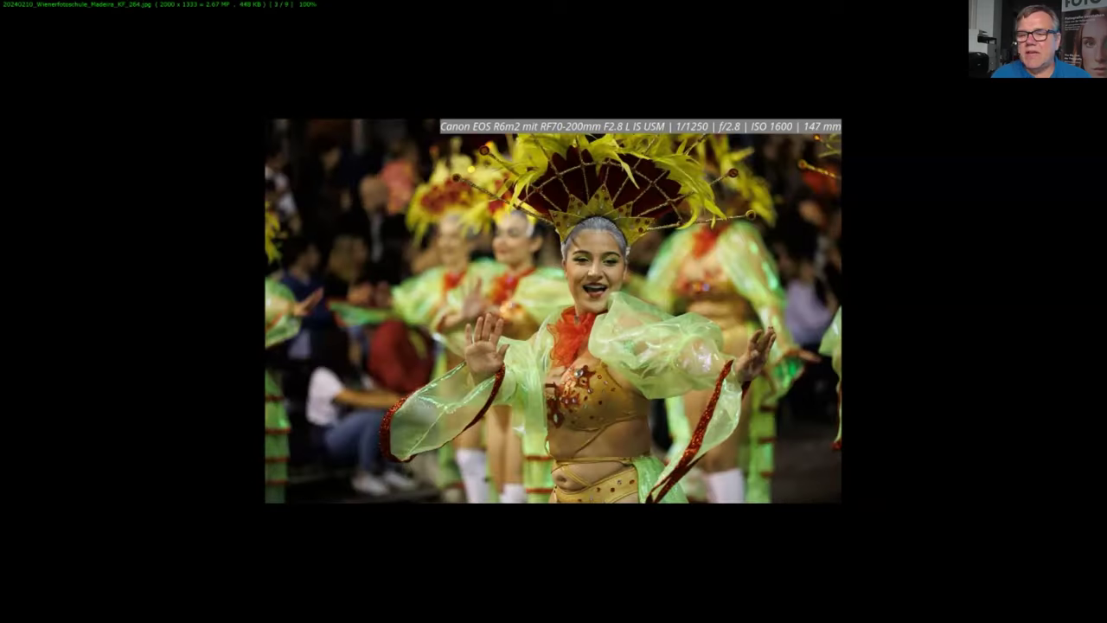
pyautogui.press('i')
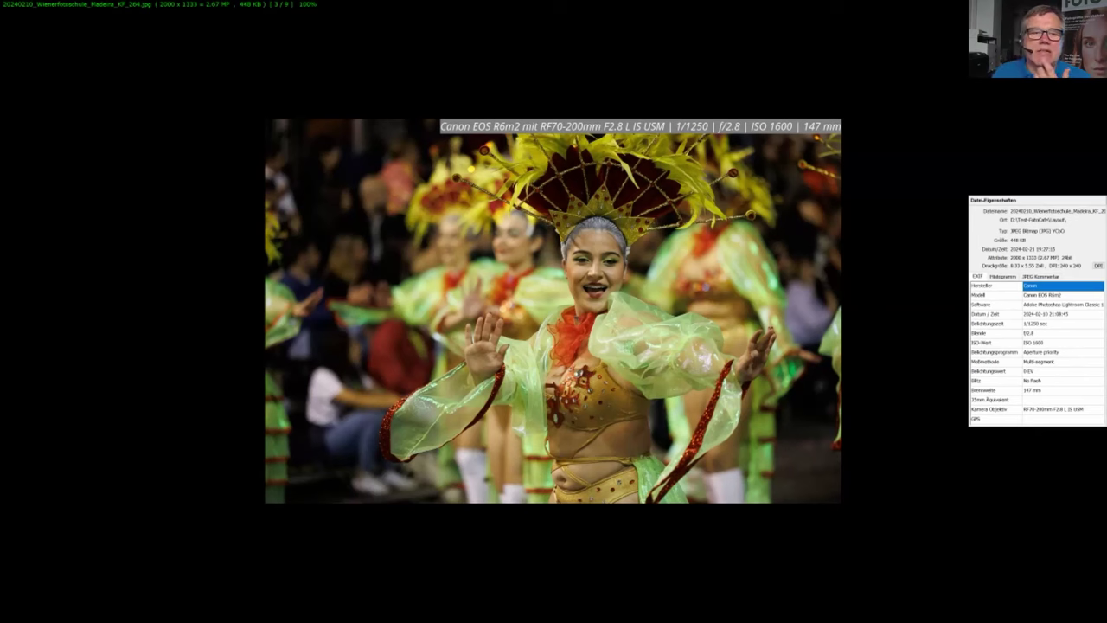
pyautogui.press('i')
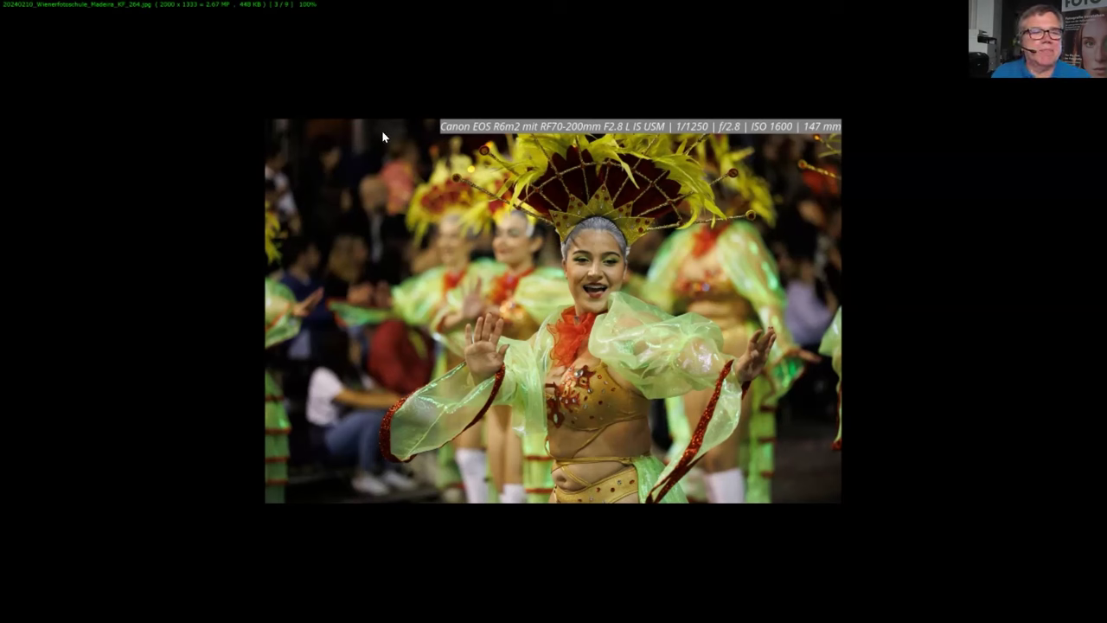
pyautogui.press('Escape')
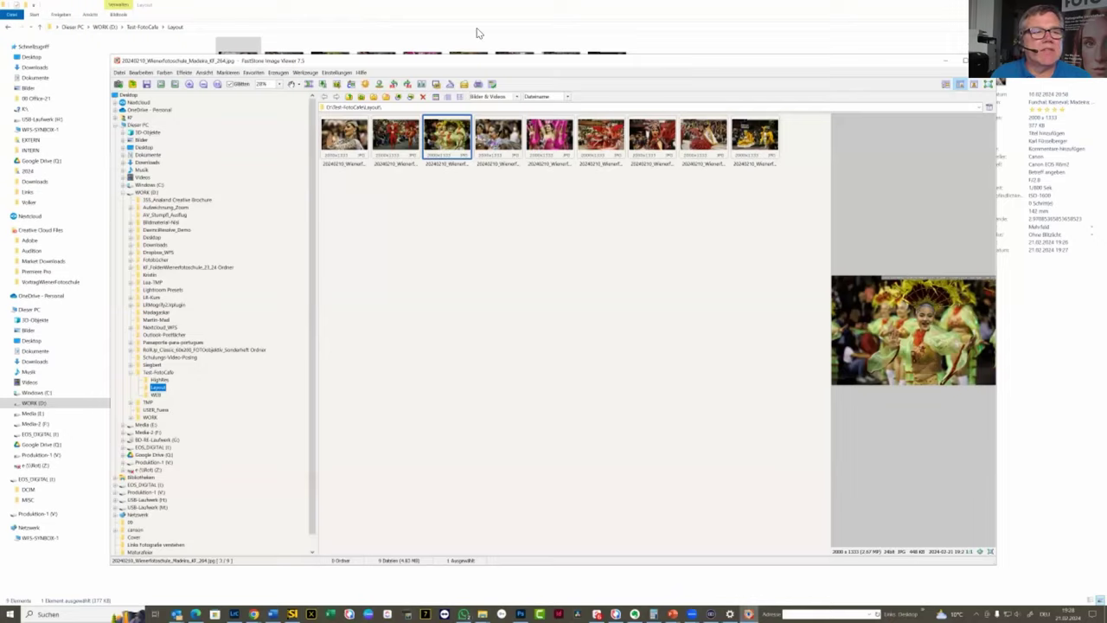
pyautogui.press('Escape')
# Step: Open the WEB subfolder of Test-FotoCafe and page through its photos full screen from the first to the red dragon float
pyautogui.click(150, 28)
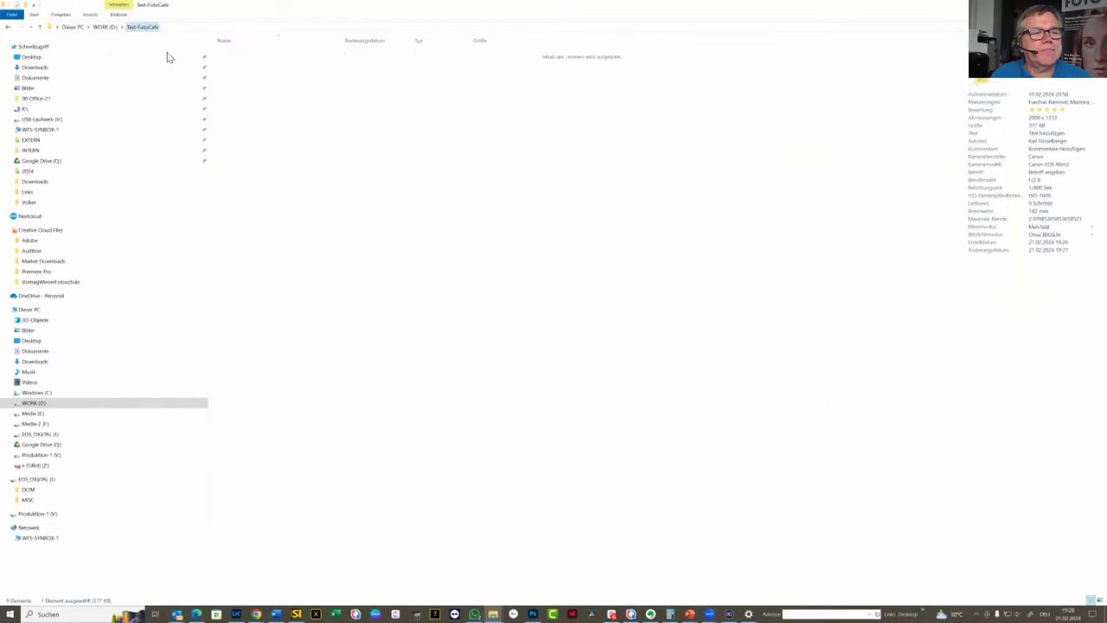
pyautogui.doubleClick(232, 71)
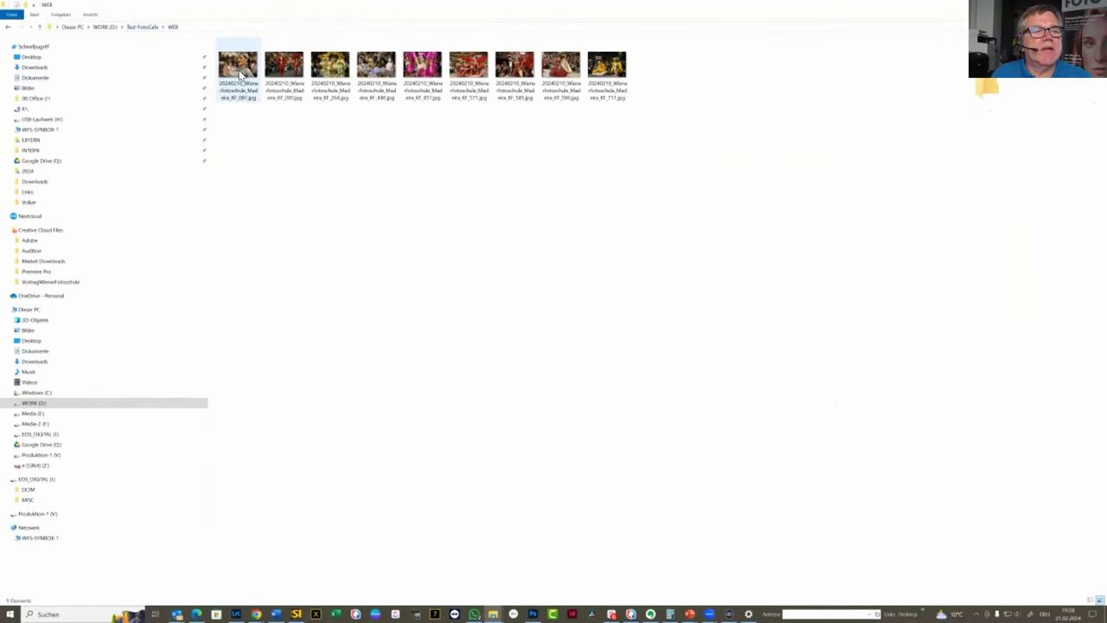
pyautogui.doubleClick(241, 76)
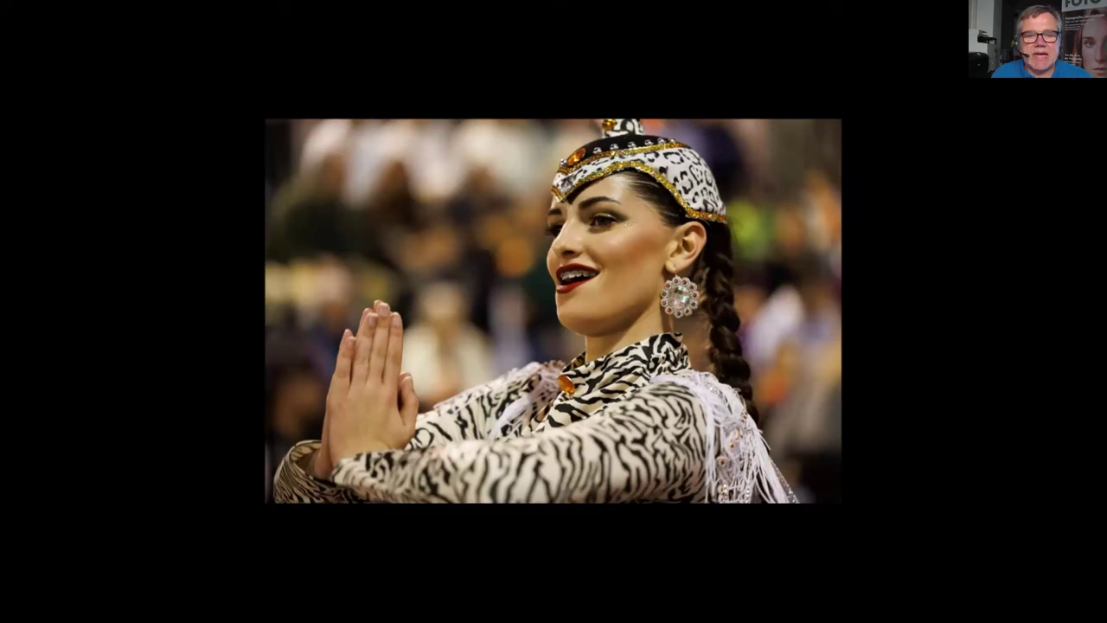
pyautogui.press('Right')
pyautogui.press('Right')
pyautogui.press('Right')
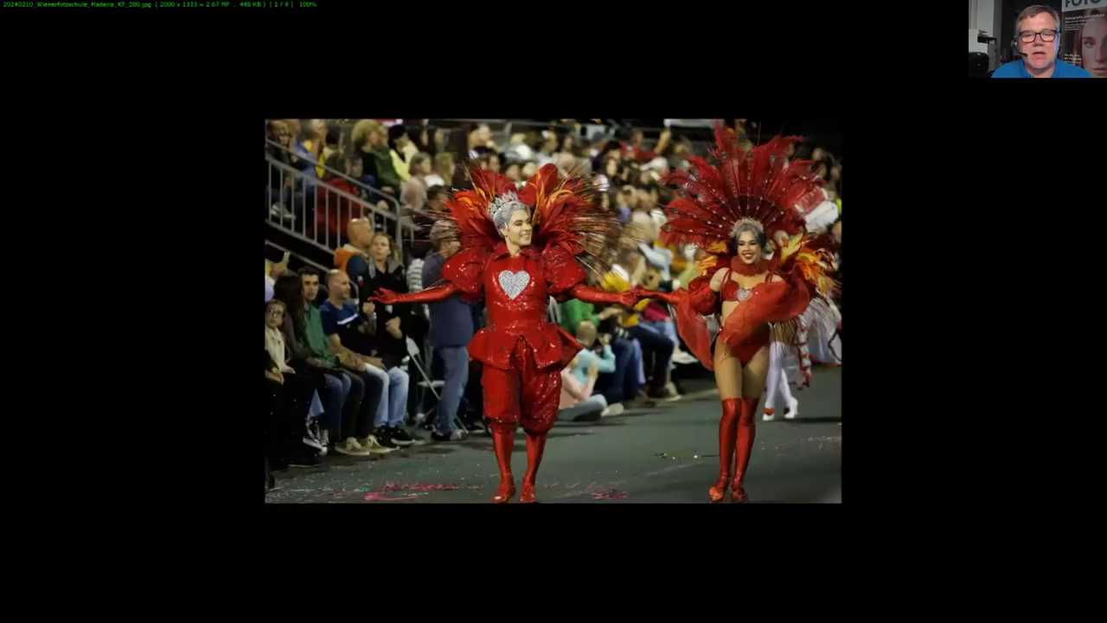
pyautogui.press('Right')
pyautogui.press('Right')
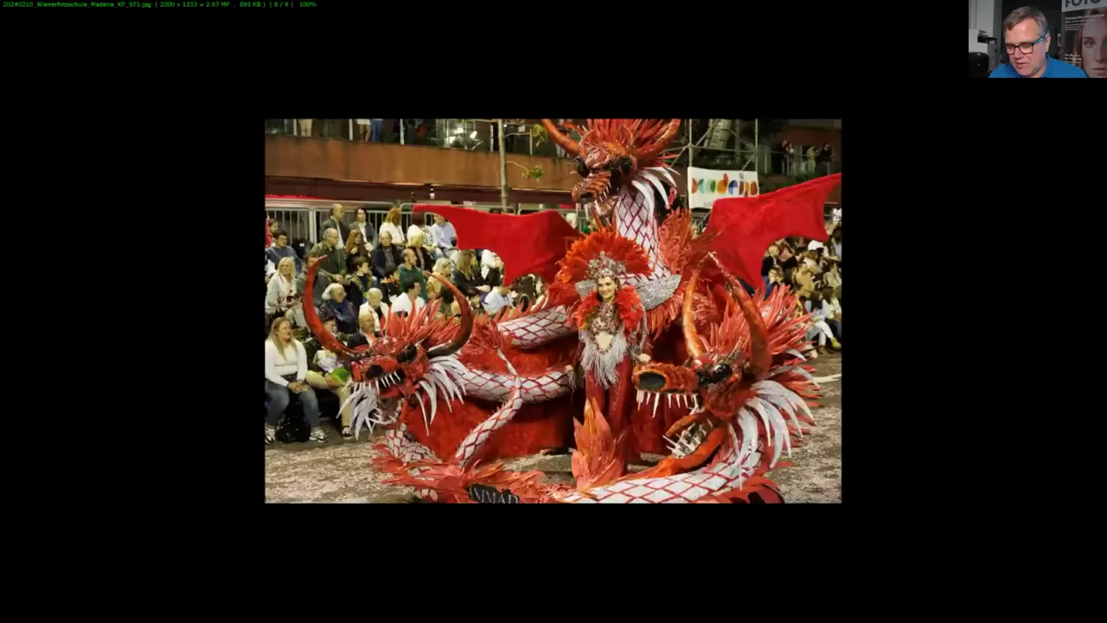
pyautogui.press('Escape')
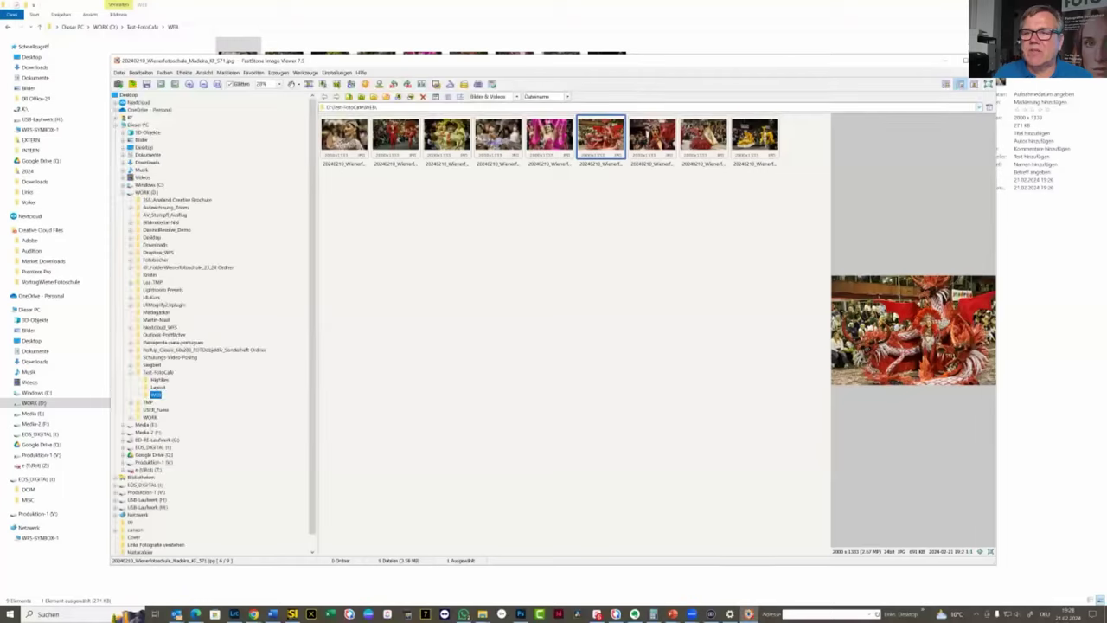
# Step: Switch to Lightroom Classic and choose the WEB nur Copyrights and High_Res presets for exporting the selected photos
pyautogui.hotkey('alt', 'Tab')
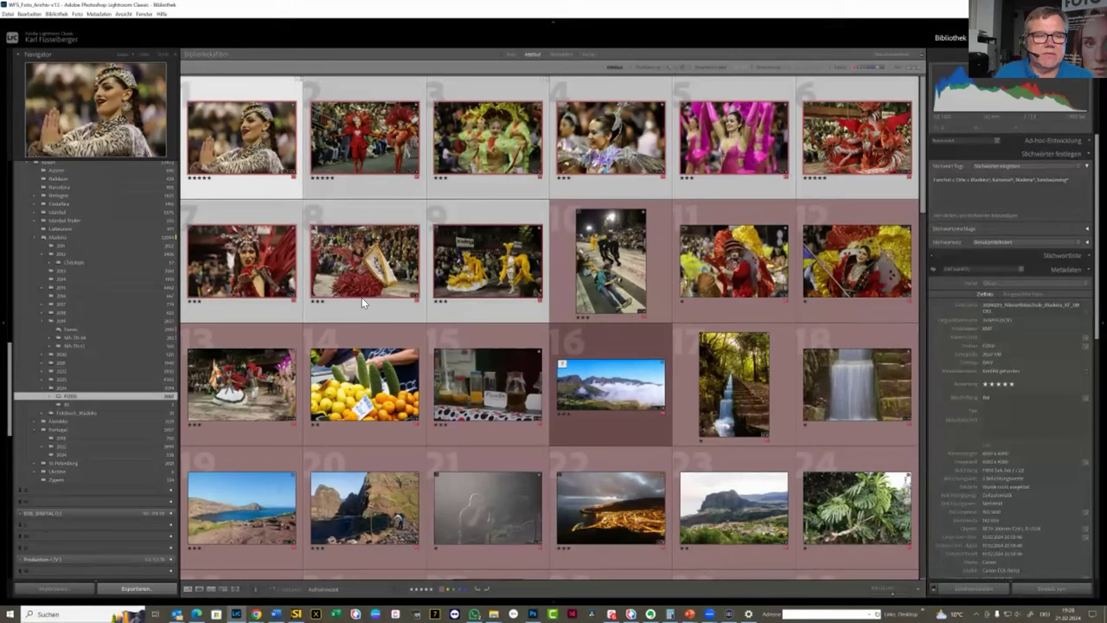
pyautogui.hotkey('ctrl', 'shift', 'e')
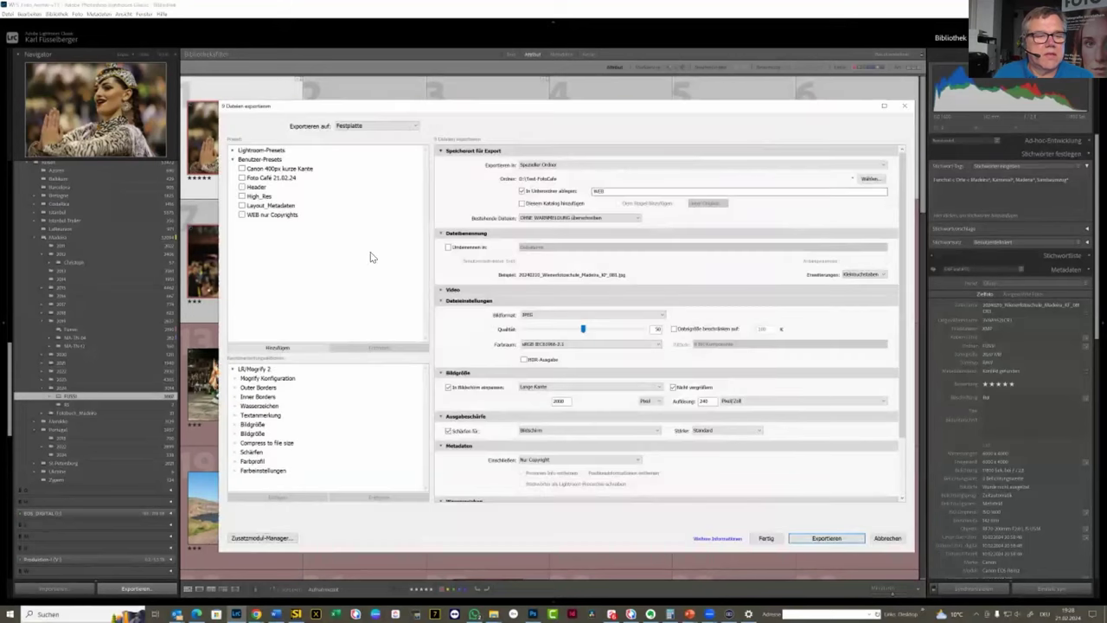
pyautogui.click(278, 218)
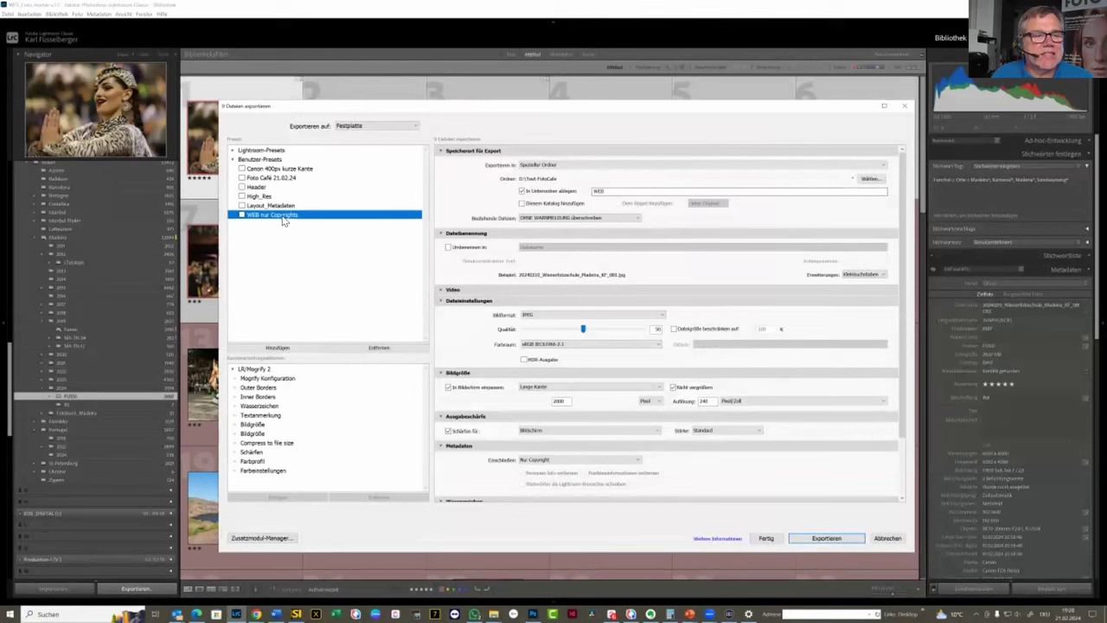
pyautogui.click(242, 216)
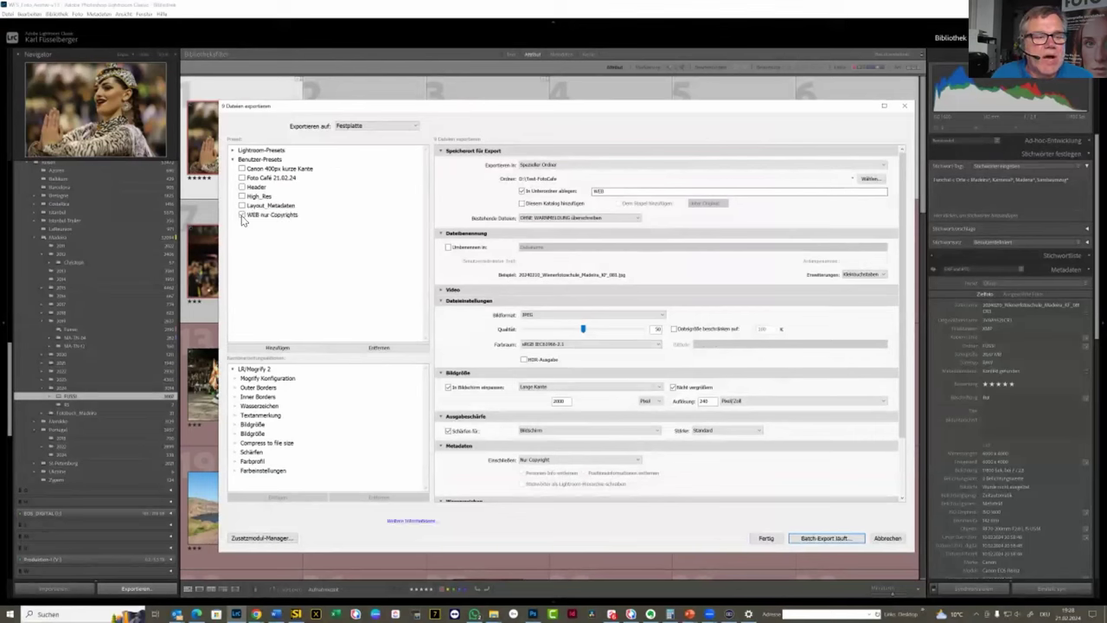
pyautogui.click(242, 196)
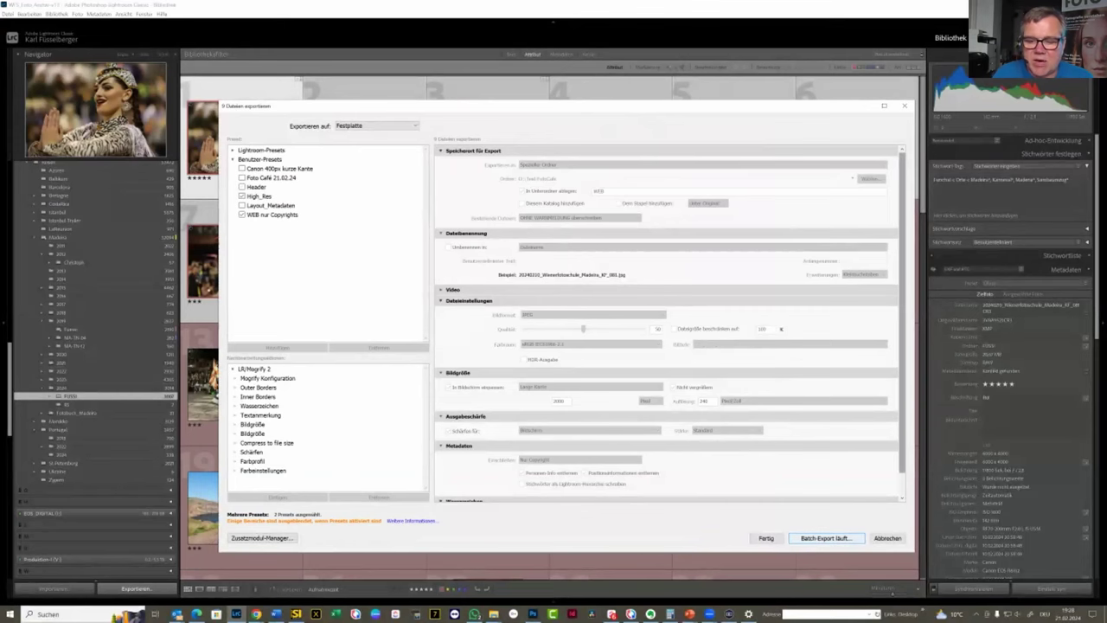
# Step: Choose Test-FotoCafe as the parent folder for the batch export, and cancel the export
pyautogui.press('Return')
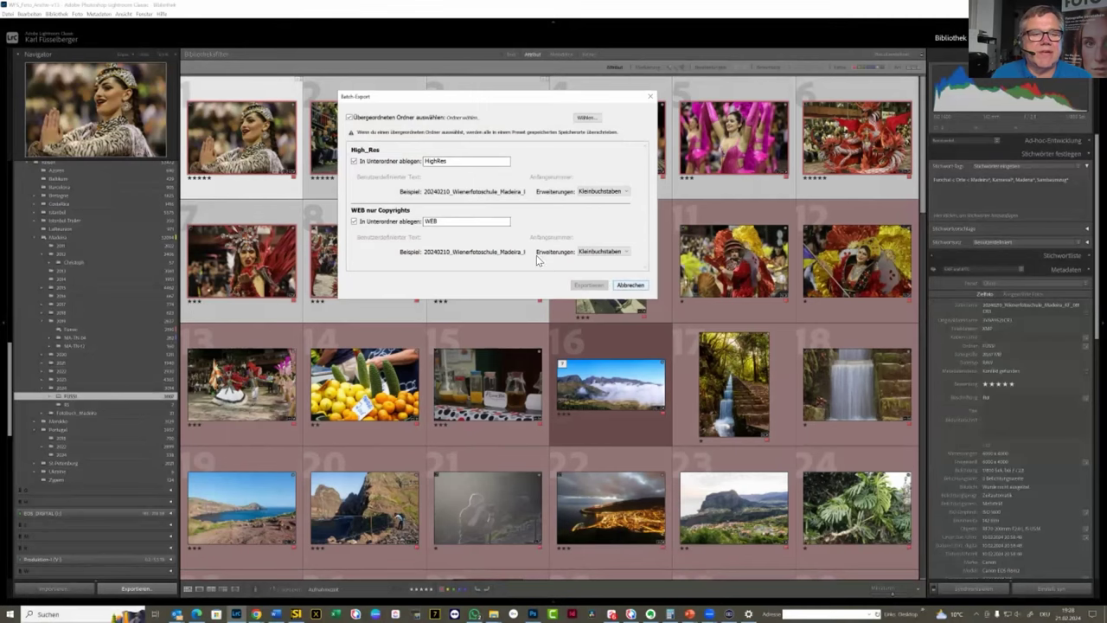
pyautogui.click(586, 117)
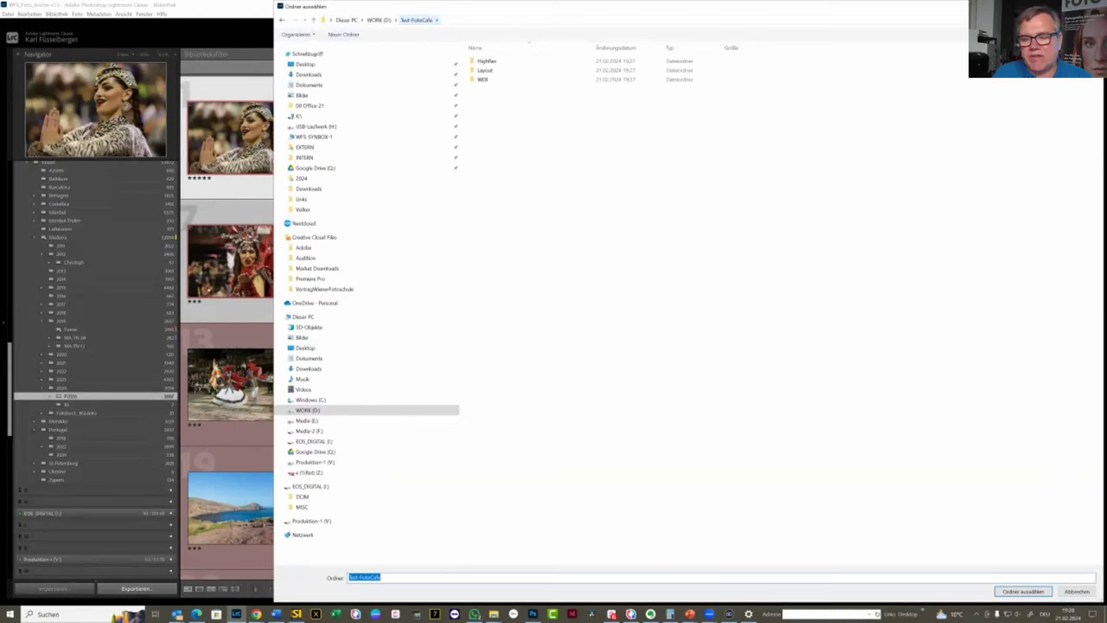
pyautogui.click(1023, 590)
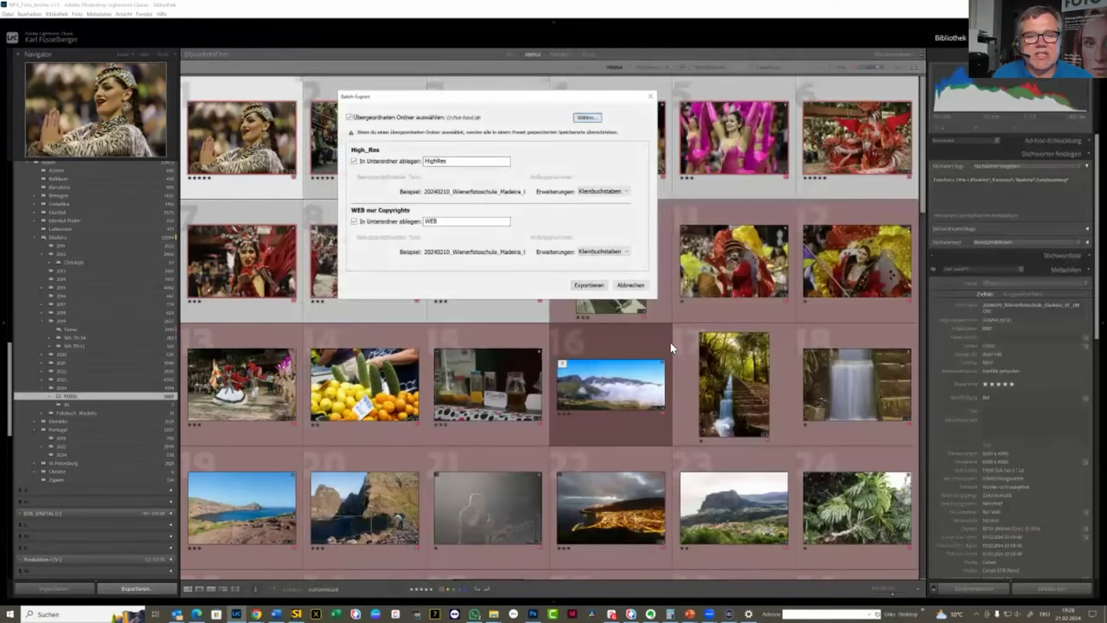
pyautogui.click(631, 286)
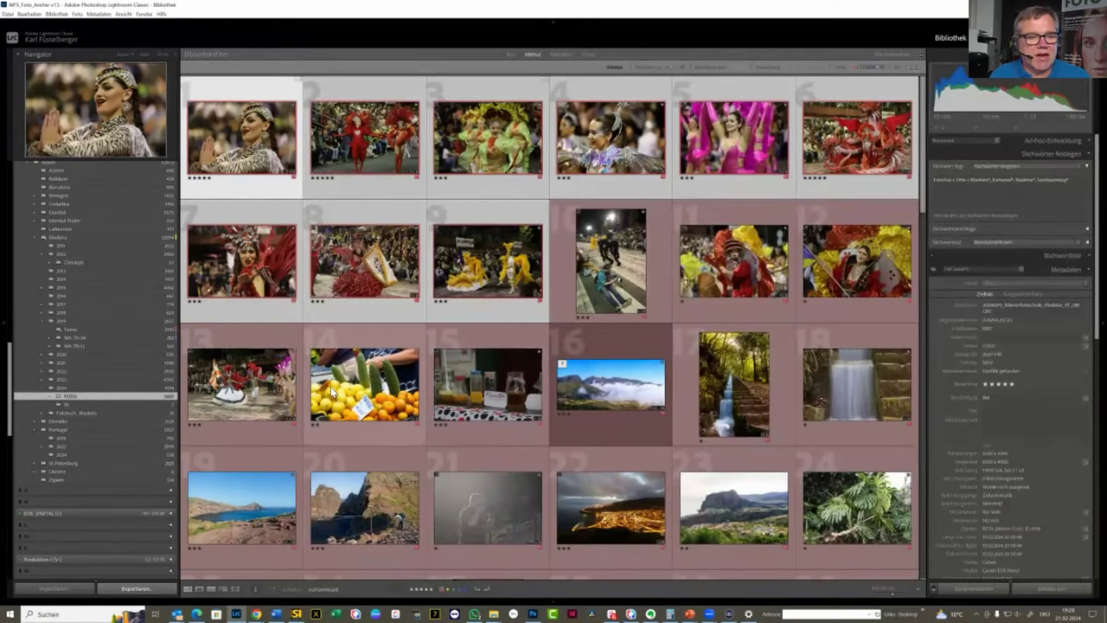
# Step: Select the six photos in the third row of the grid and export them without reopening the export dialog
pyautogui.click(275, 380)
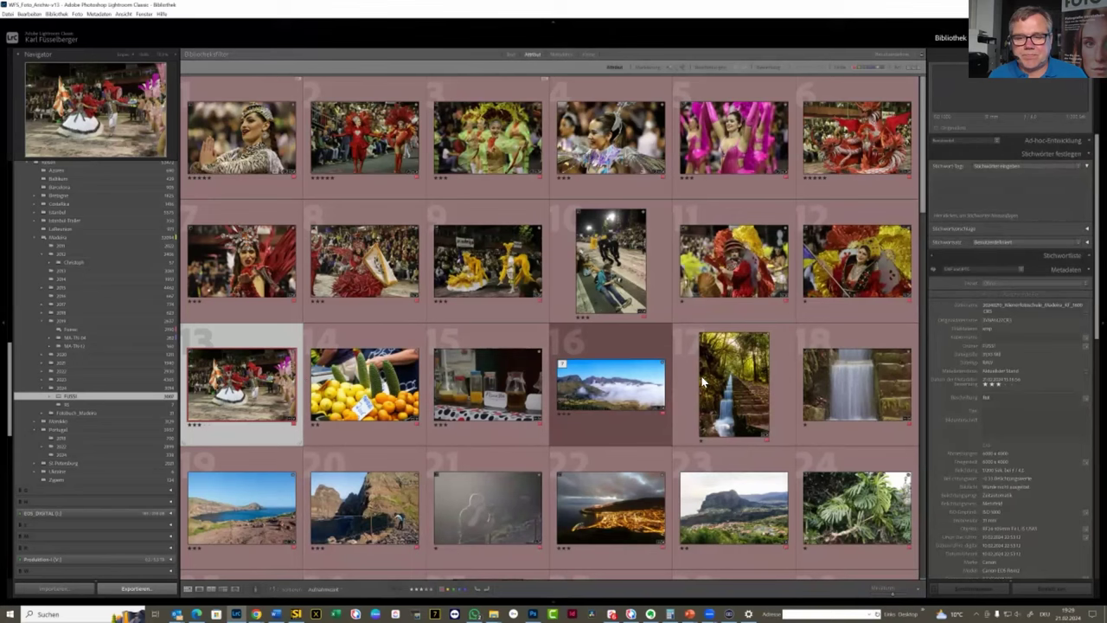
pyautogui.keyDown('shift'); pyautogui.click(865, 394); pyautogui.keyUp('shift')
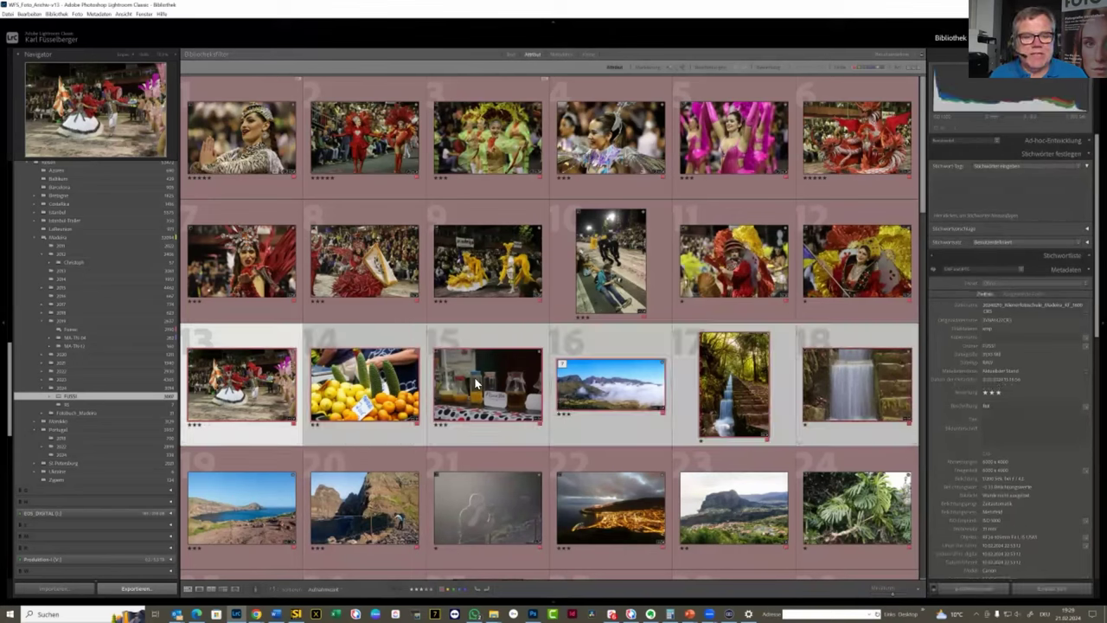
pyautogui.rightClick(477, 380)
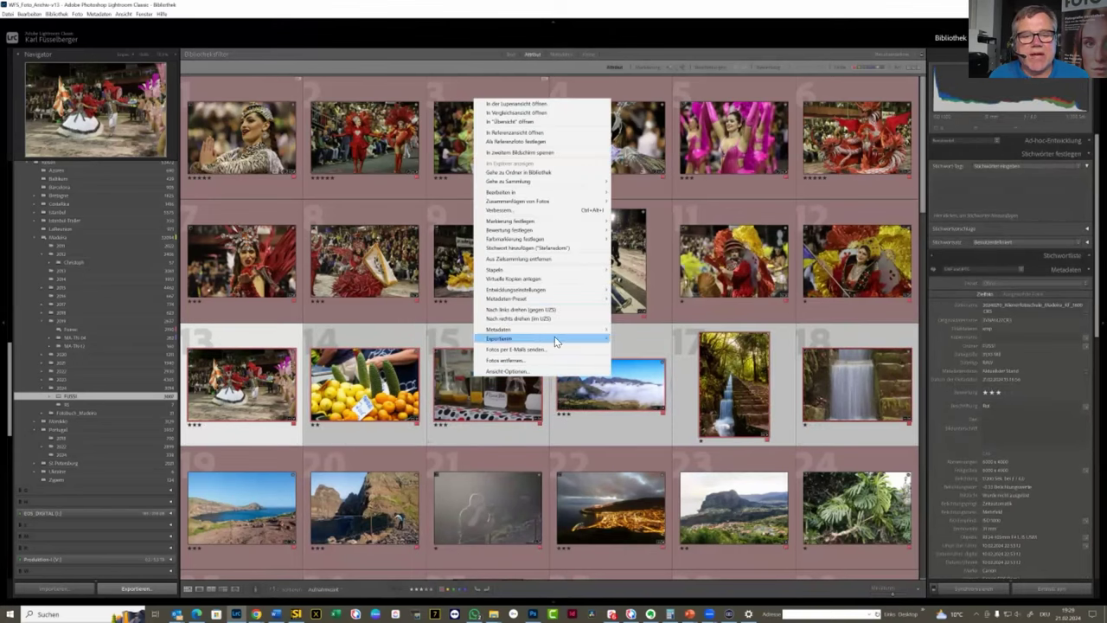
pyautogui.moveTo(556, 339)
pyautogui.click(665, 348)
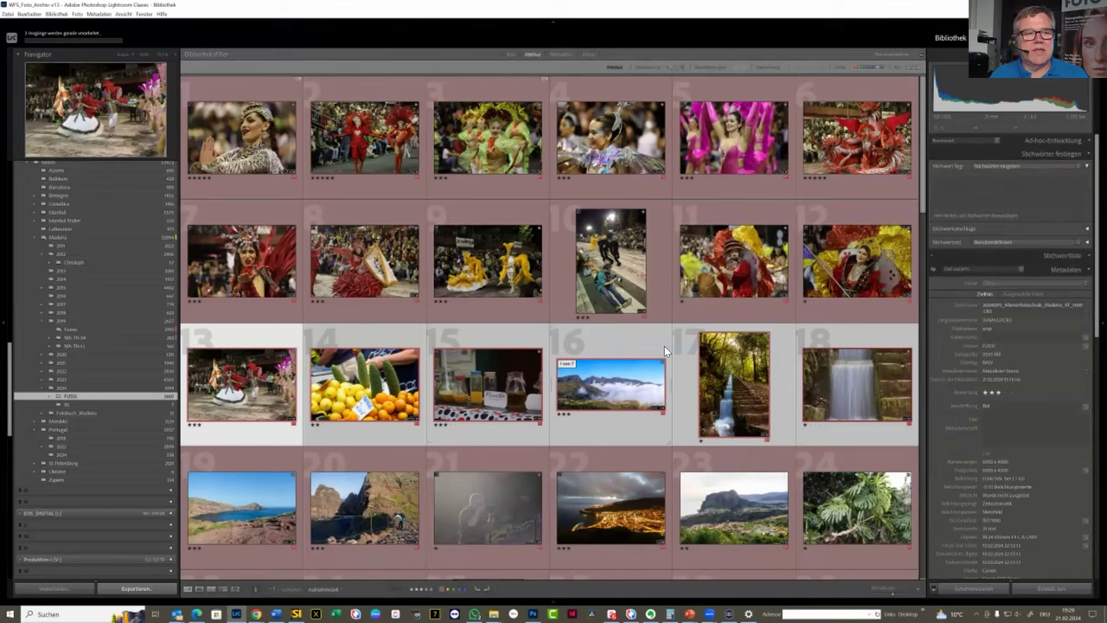
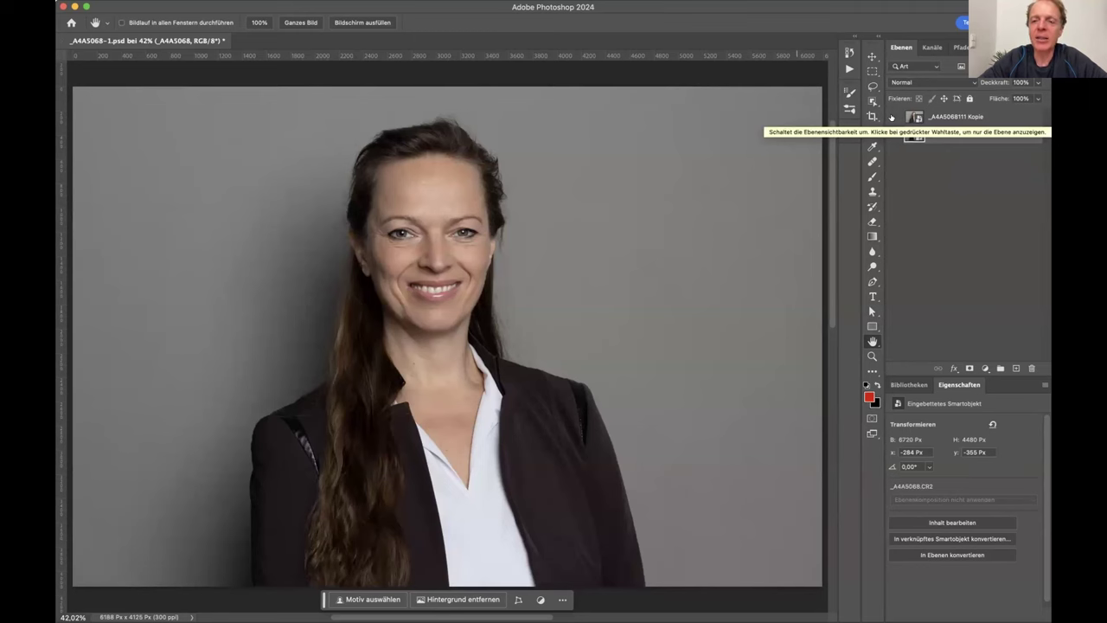
# Step: In Photoshop, compare the portrait with and without the _A4A5068111 Kopie layer, and leave that layer shown
pyautogui.click(892, 117)
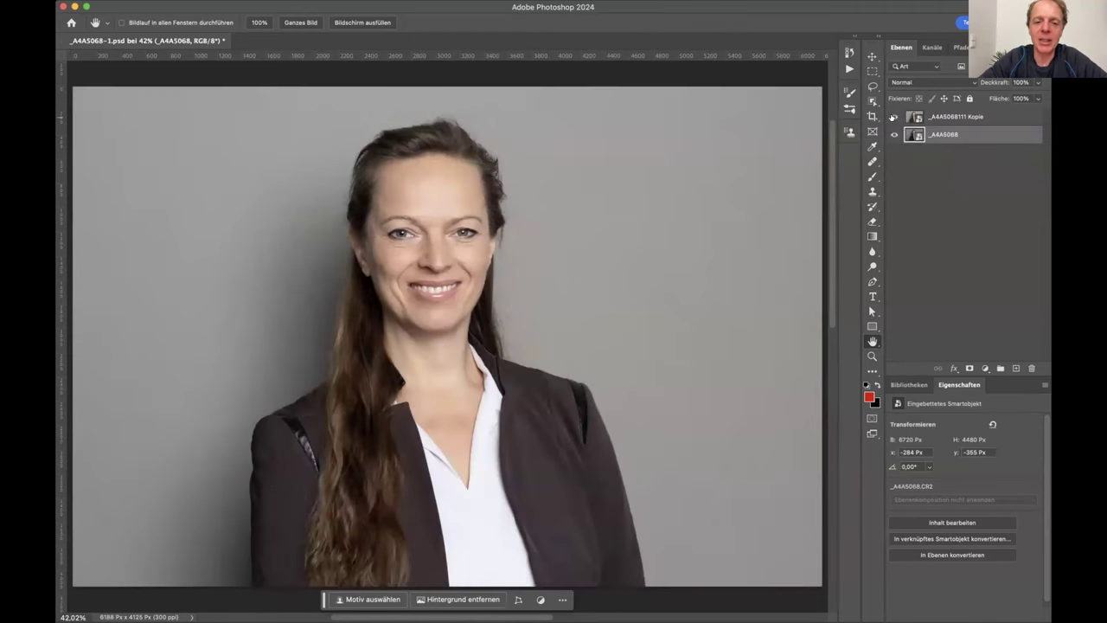
pyautogui.click(892, 117)
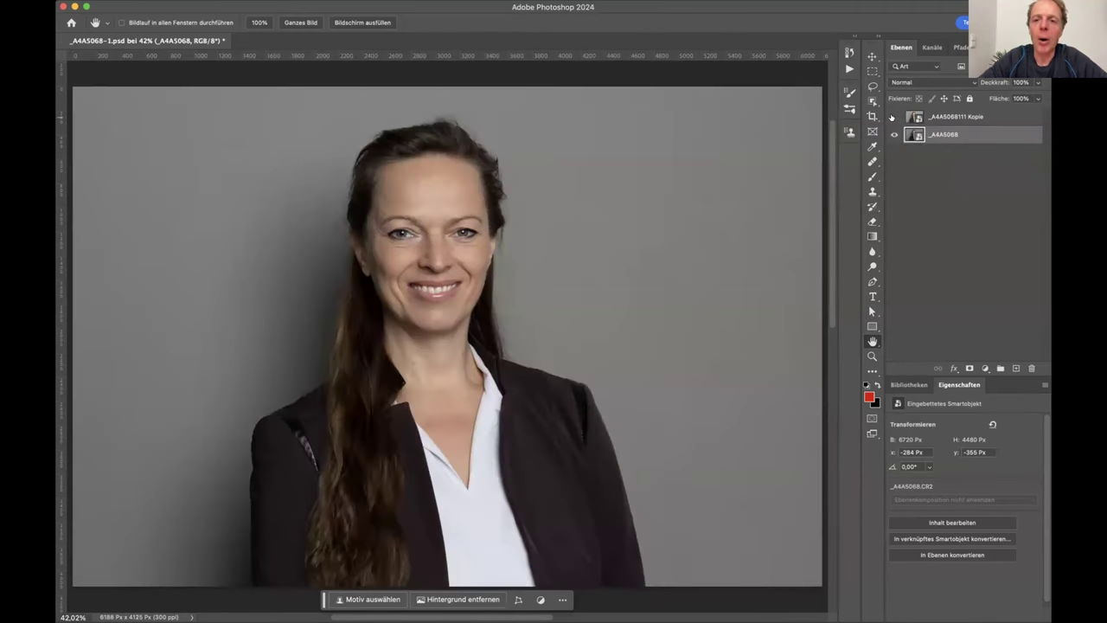
pyautogui.click(893, 116)
pyautogui.click(892, 117)
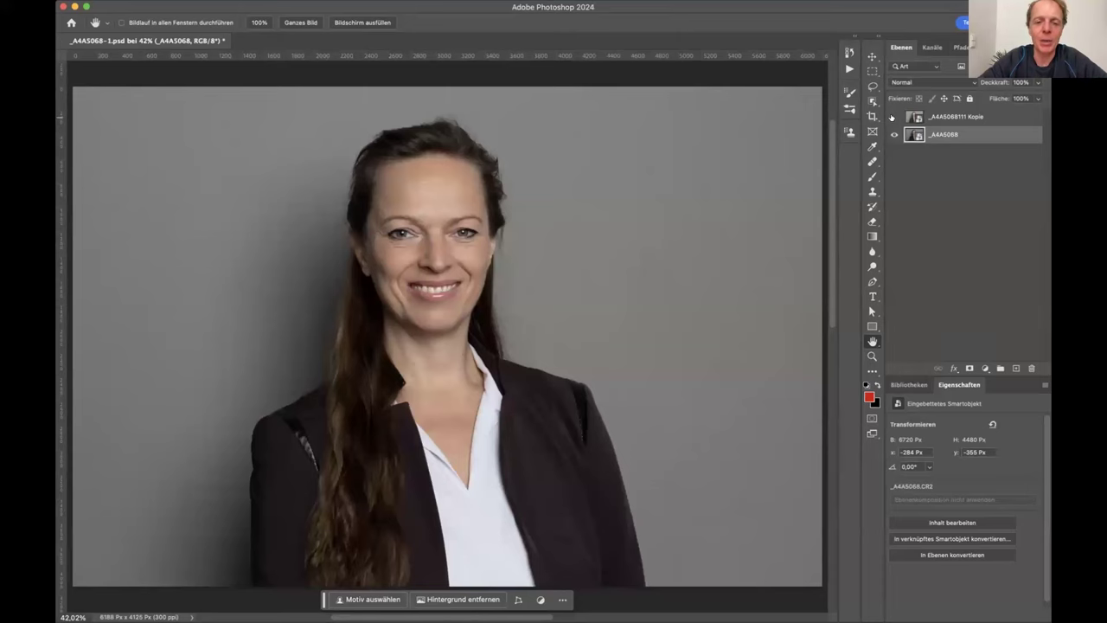
pyautogui.click(893, 117)
pyautogui.click(892, 117)
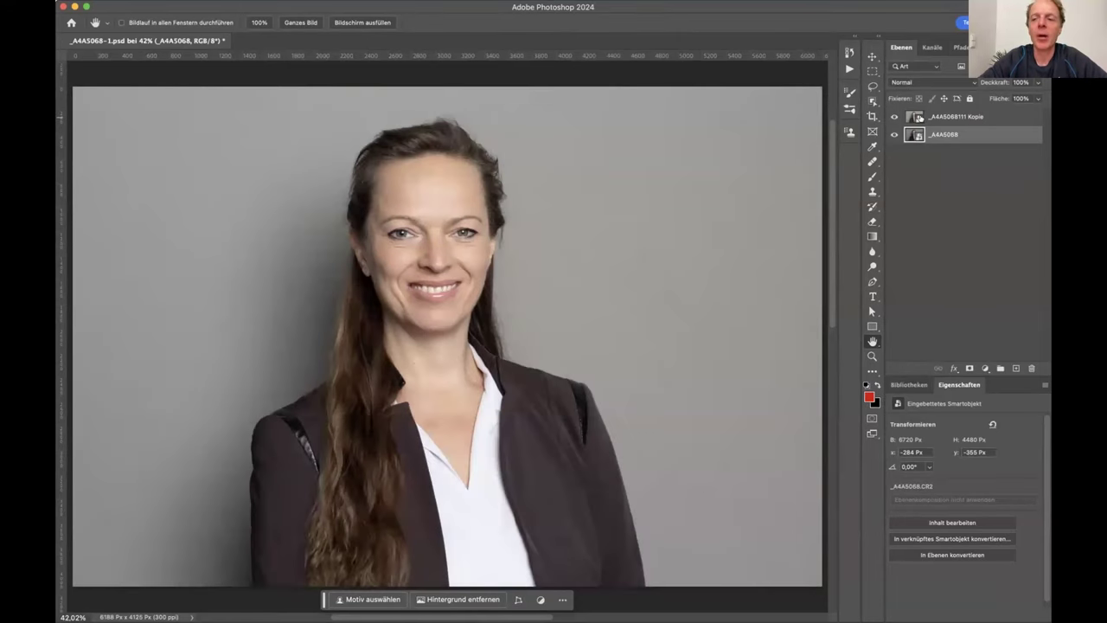
# Step: Inspect the woman's face up close and add an empty layer above the _A4A5068111 Kopie layer
pyautogui.click(918, 117)
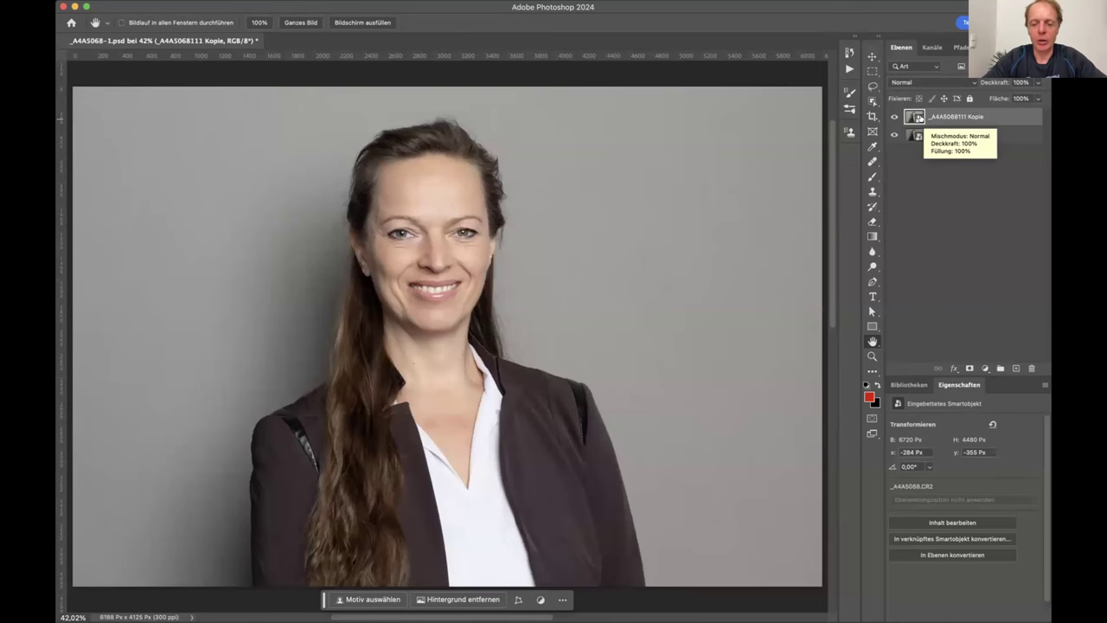
pyautogui.press('super+1')
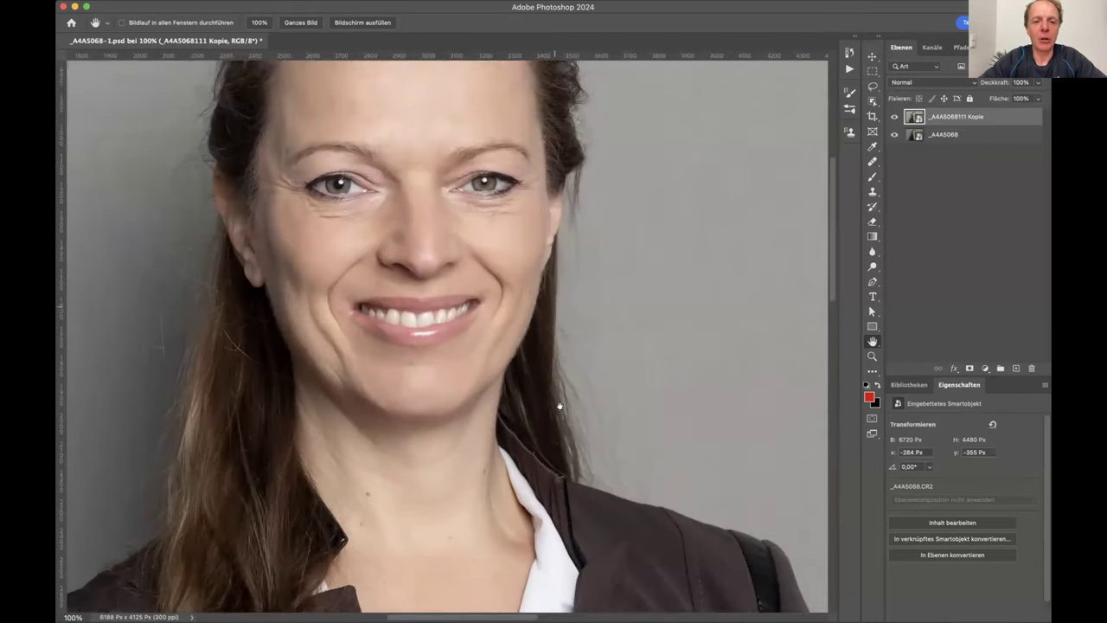
pyautogui.scroll(5, 559, 405)
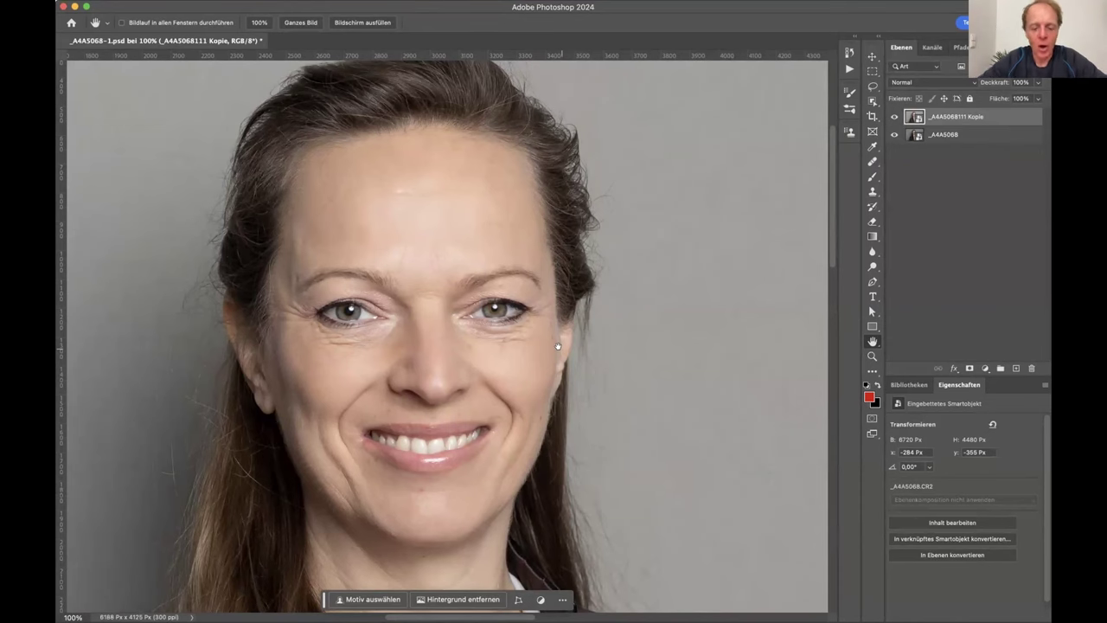
pyautogui.press('super+minus')
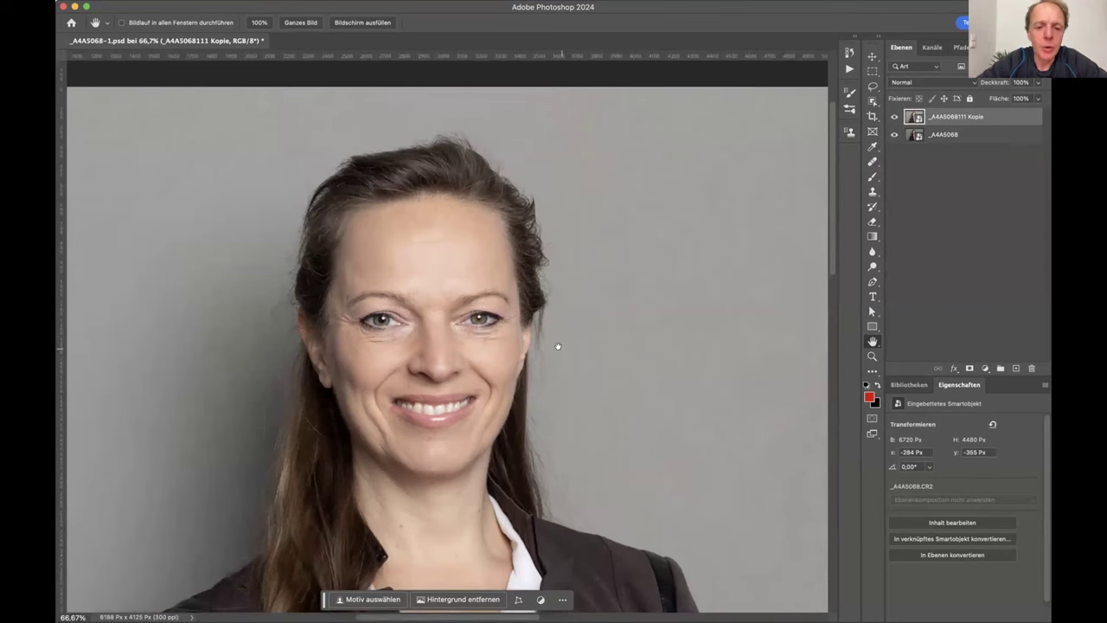
pyautogui.click(1015, 368)
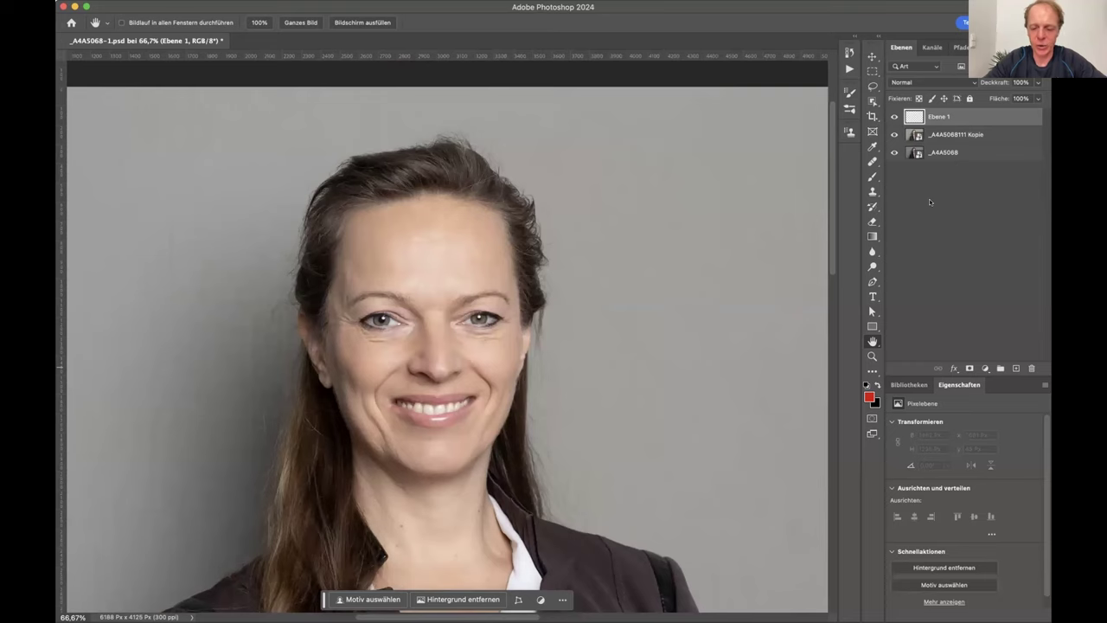
# Step: Cover the wrinkles under the eye on the image's right with the Clone Stamp at brush size 100, sampling the cheek skin beside the nose
pyautogui.press('super+plus')
pyautogui.press('super+plus')
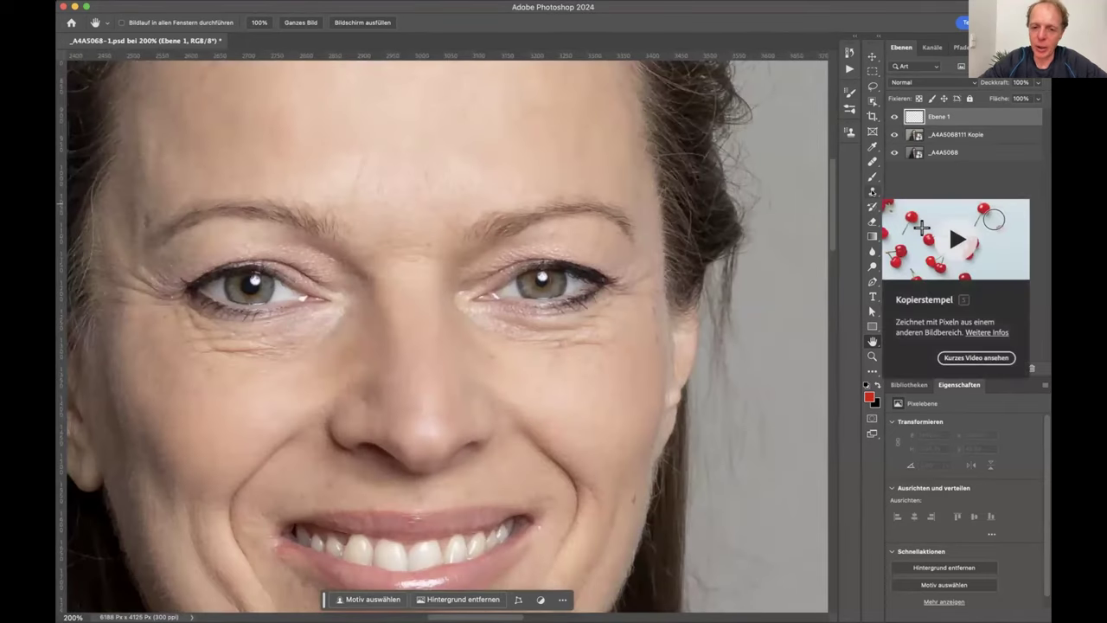
pyautogui.click(873, 191)
pyautogui.press('[')
pyautogui.press('[')
pyautogui.press('[')
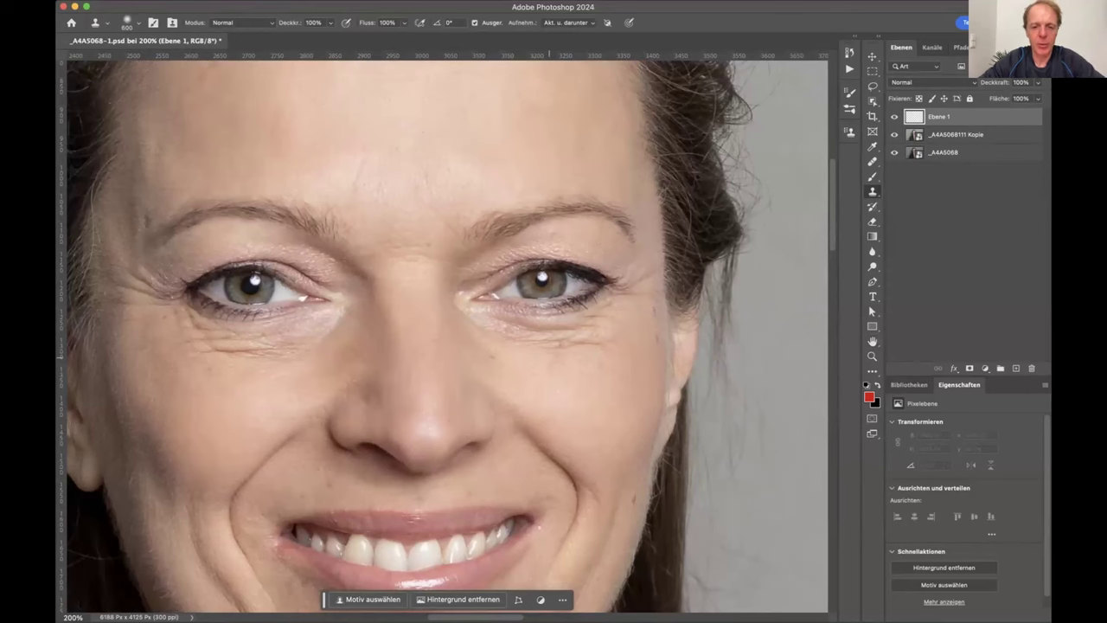
pyautogui.press('[')
pyautogui.press('[')
pyautogui.press('[')
pyautogui.press('[')
pyautogui.press('[')
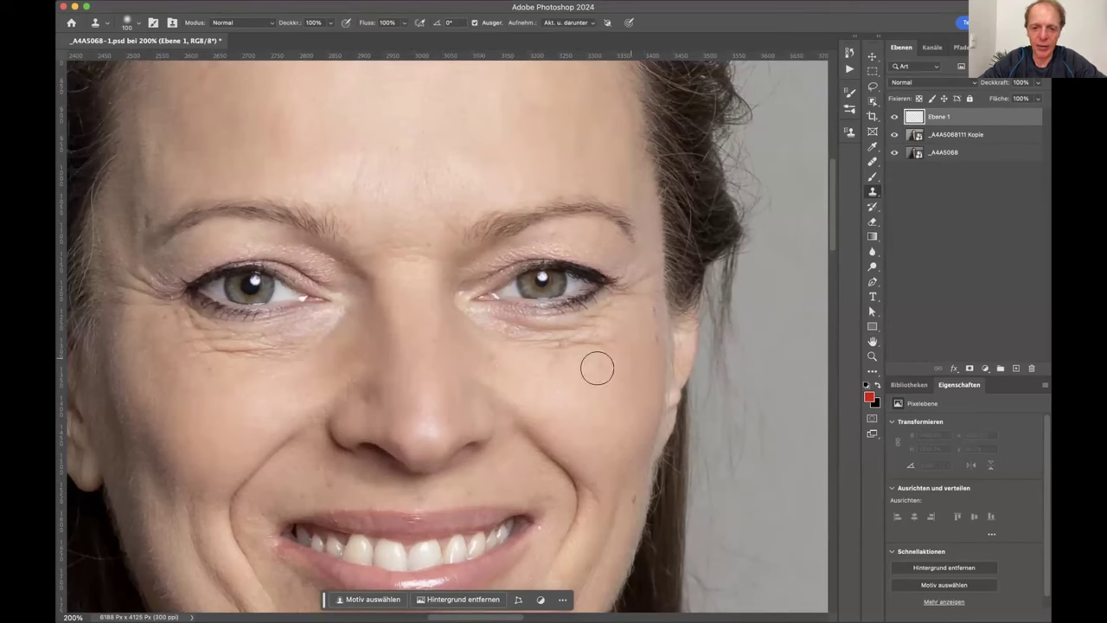
pyautogui.keyDown('alt'); pyautogui.click(478, 354); pyautogui.keyUp('alt')
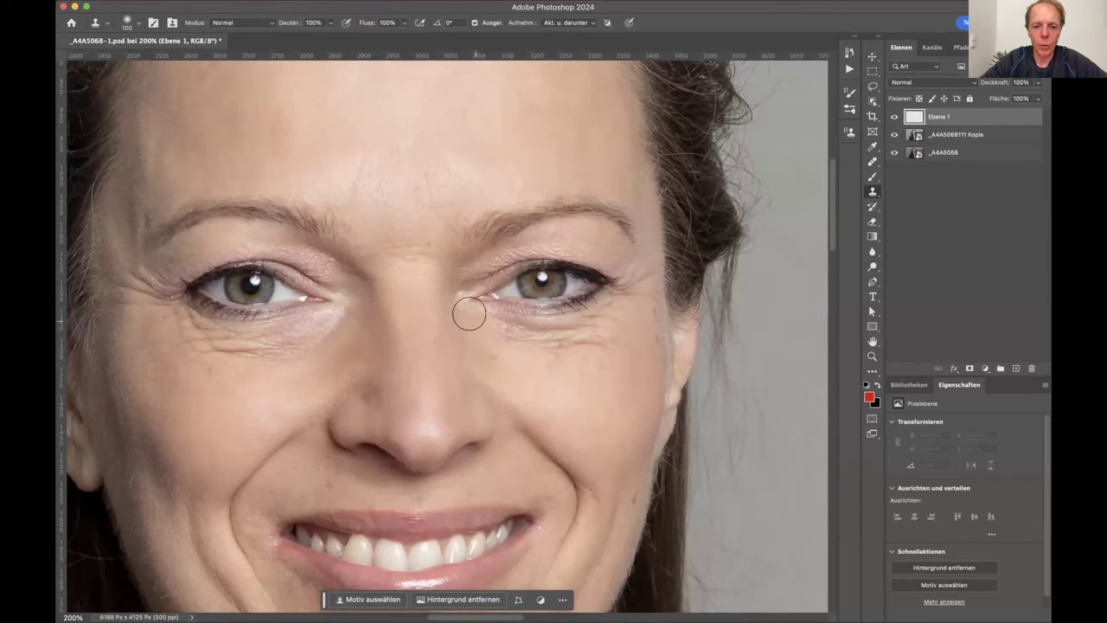
pyautogui.moveTo(469, 313); pyautogui.dragTo(620, 332)
# Step: Clone over the fine lines close to the same eye's outer lower lashes with brush size 45
pyautogui.press('[')
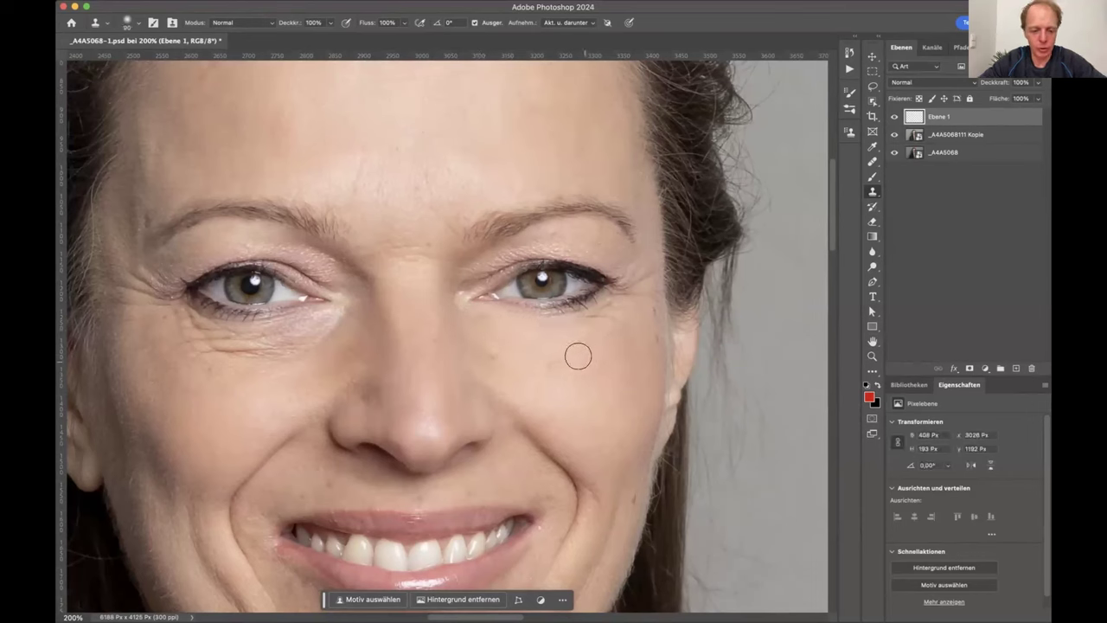
pyautogui.press('[')
pyautogui.press('[')
pyautogui.press('[')
pyautogui.press('[')
pyautogui.press('[')
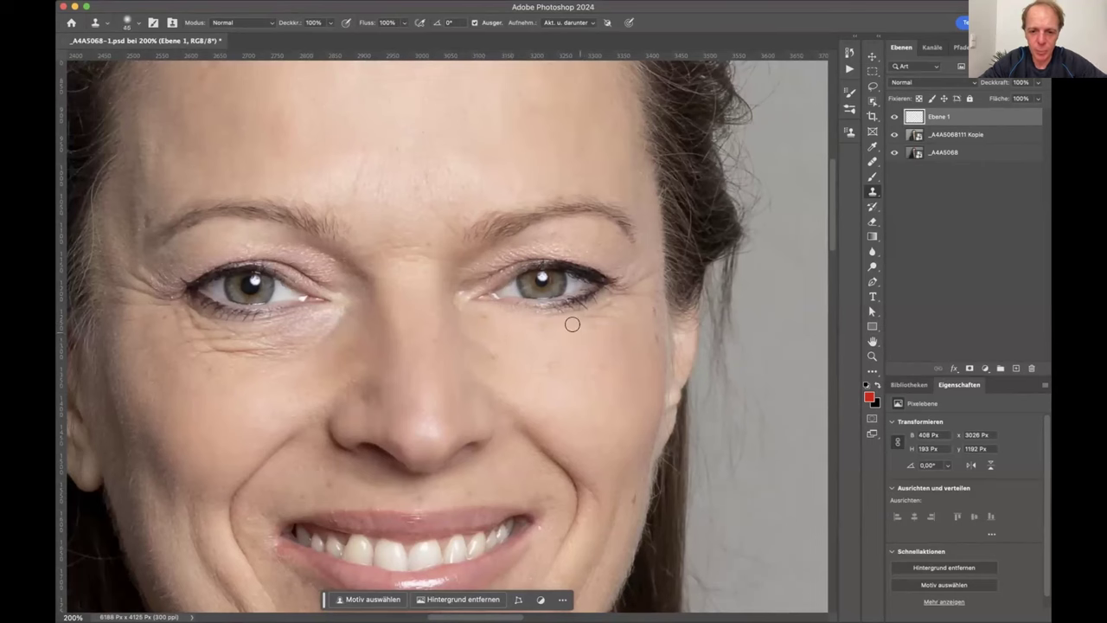
pyautogui.moveTo(580, 316); pyautogui.dragTo(617, 299)
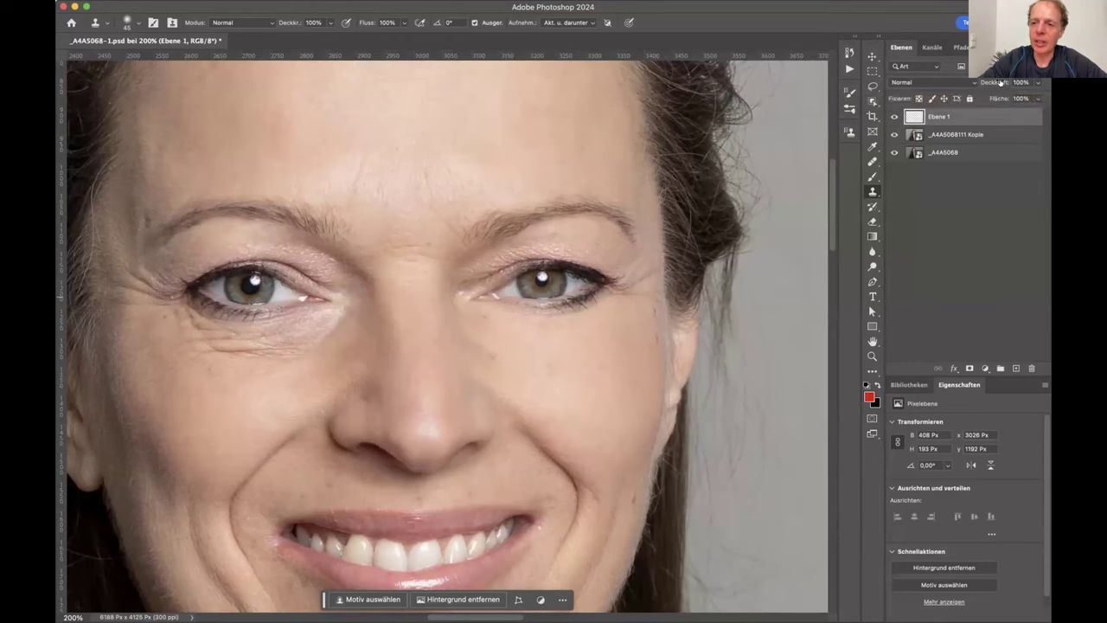
# Step: Try the retouching layer's opacity between 0% and 100%, and reduce it so some of the natural under-eye lines come through
pyautogui.moveTo(999, 82); pyautogui.dragTo(872, 71)
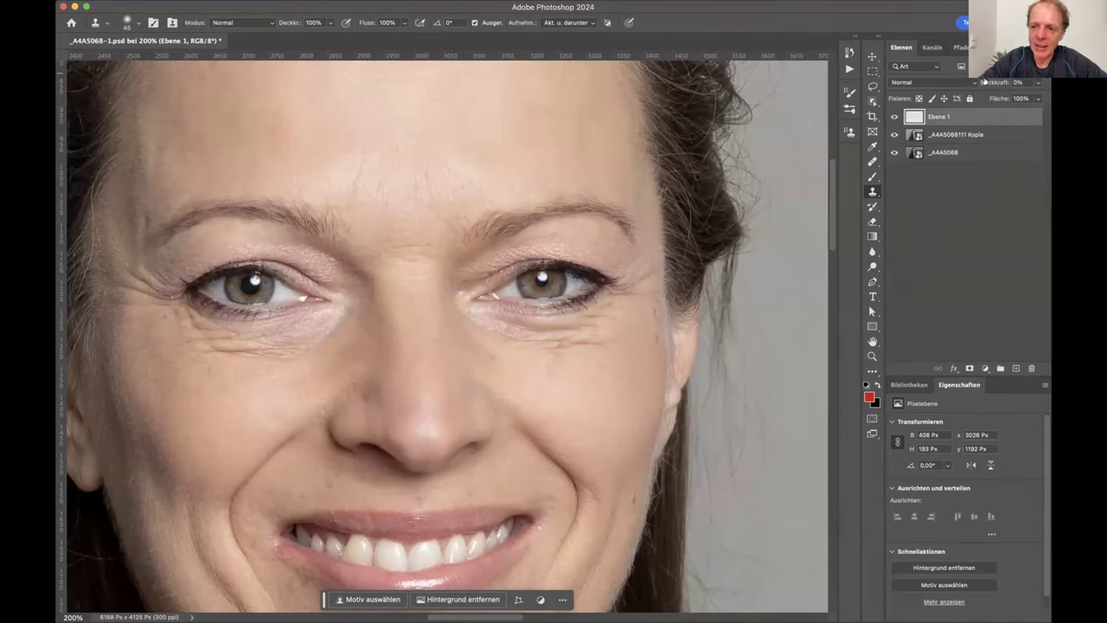
pyautogui.moveTo(984, 80); pyautogui.dragTo(986, 80)
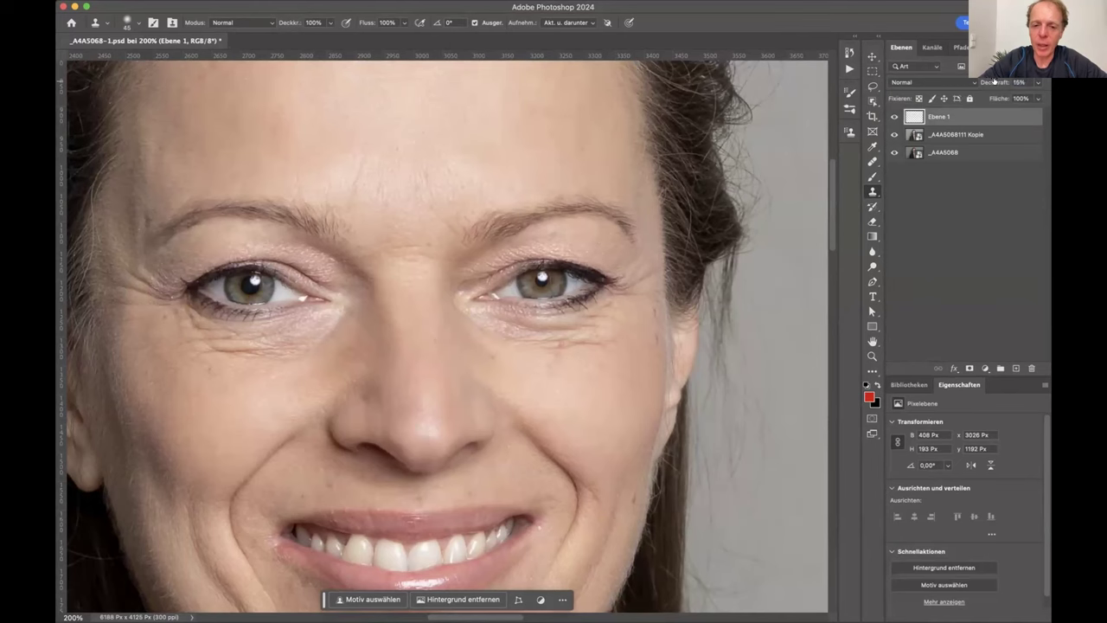
pyautogui.moveTo(1000, 81); pyautogui.dragTo(1014, 80)
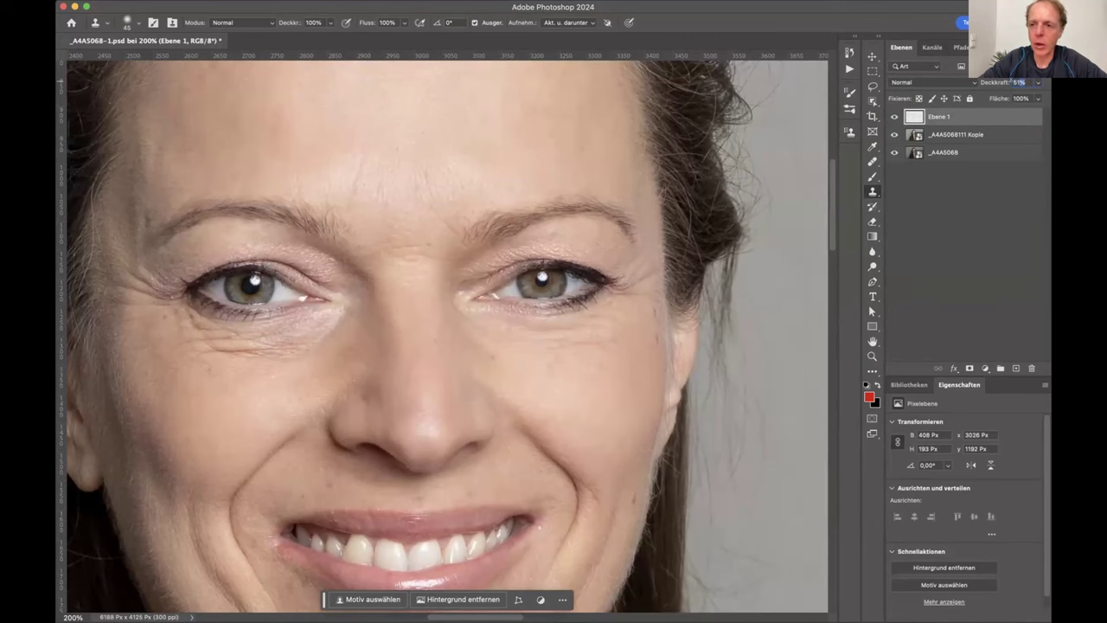
pyautogui.moveTo(992, 81); pyautogui.dragTo(1047, 81)
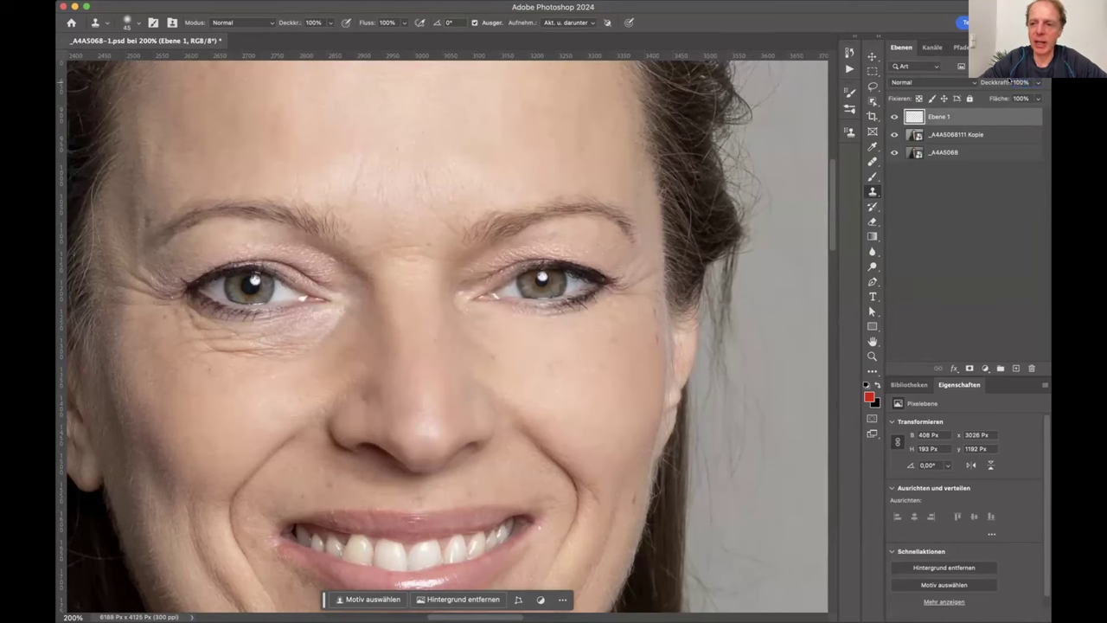
pyautogui.moveTo(982, 81); pyautogui.dragTo(974, 82)
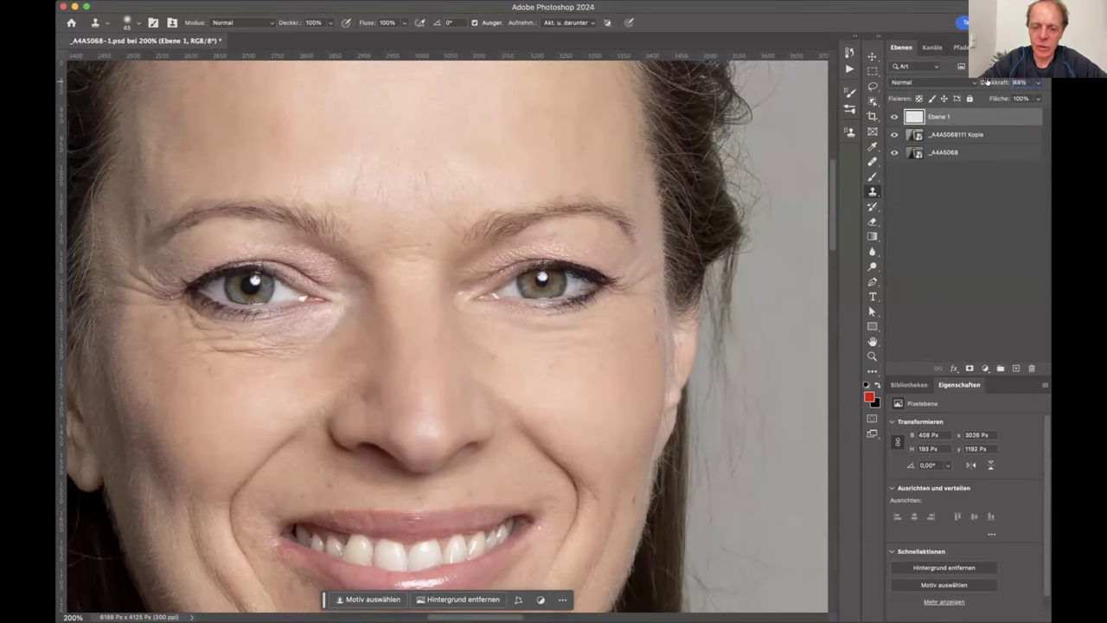
# Step: Try the retouching layer Ebene 1 at 0% and 100% opacity to compare the under-eye area with and without the cloning
pyautogui.moveTo(993, 82); pyautogui.dragTo(991, 81)
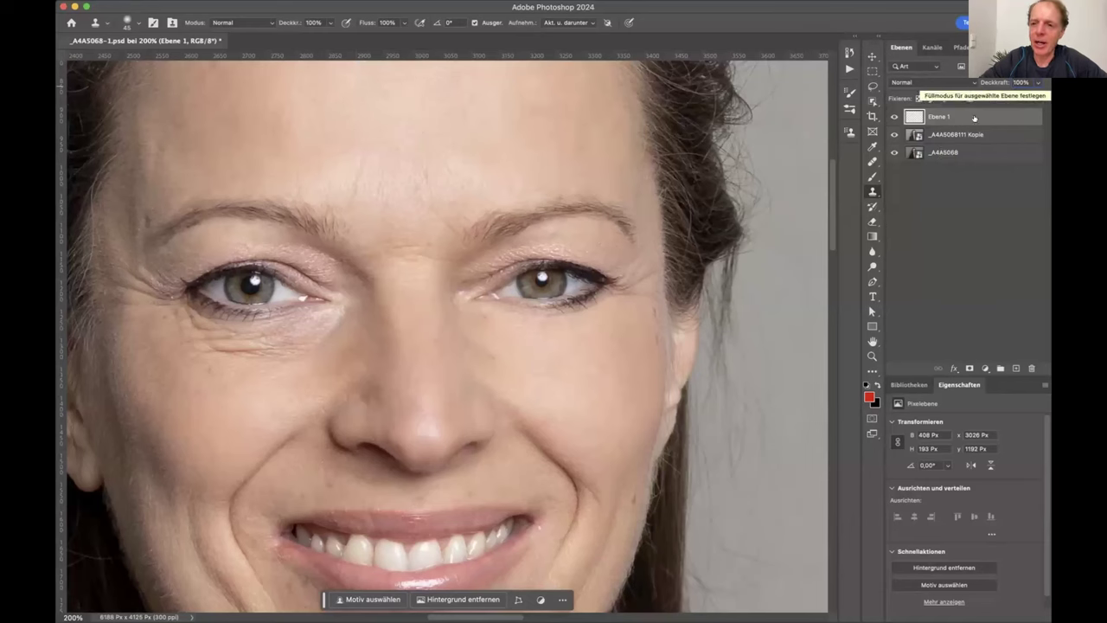
pyautogui.click(1021, 82)
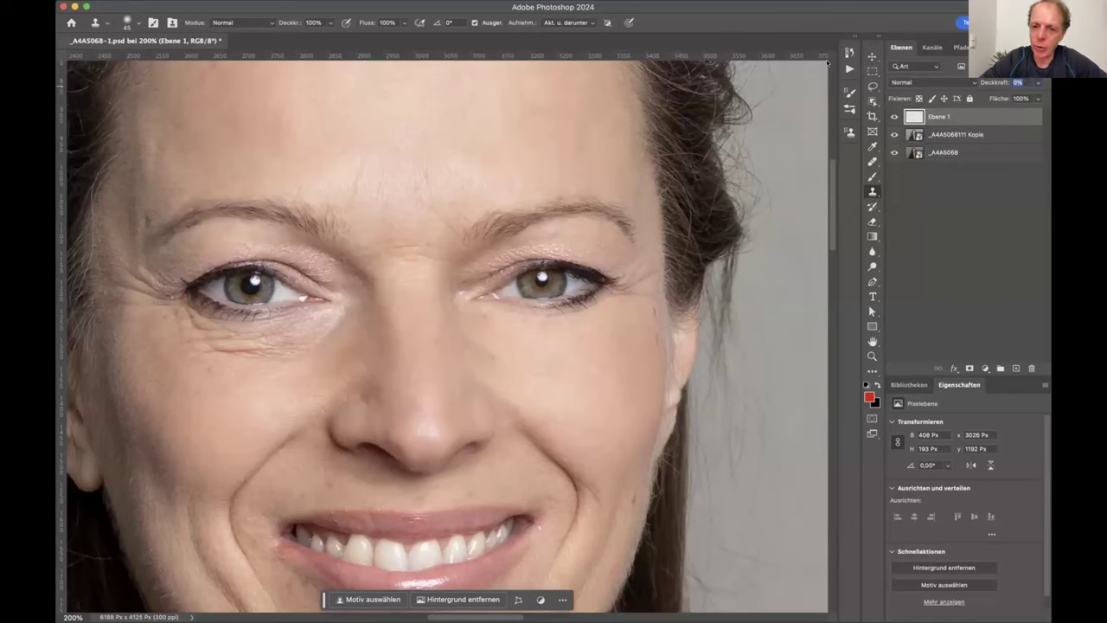
pyautogui.write('0')
pyautogui.press('Return')
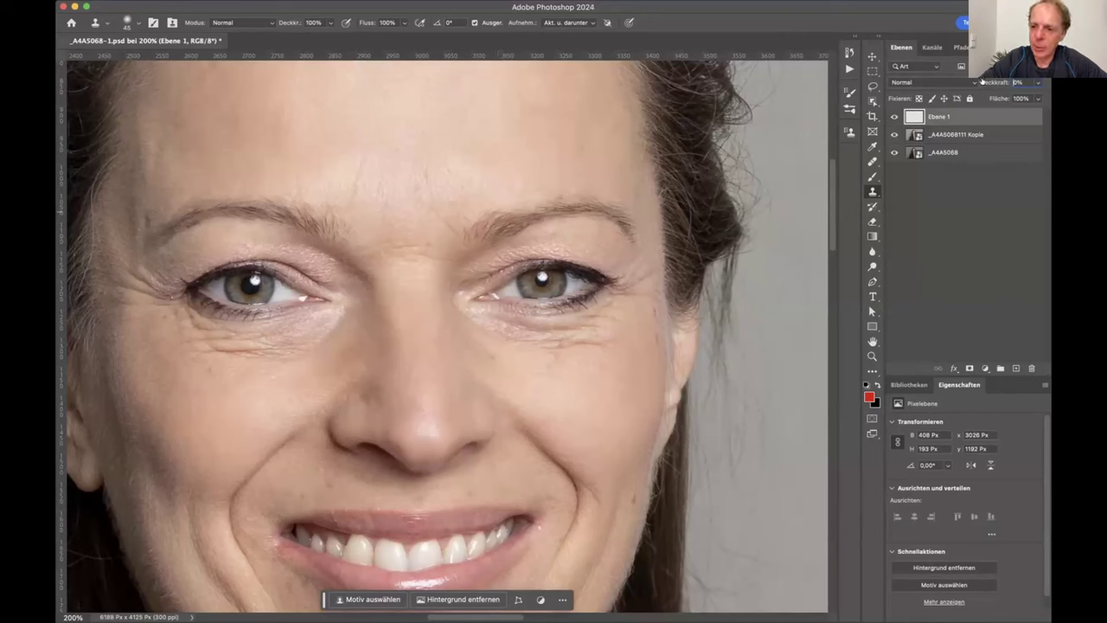
pyautogui.write('100')
pyautogui.press('Return')
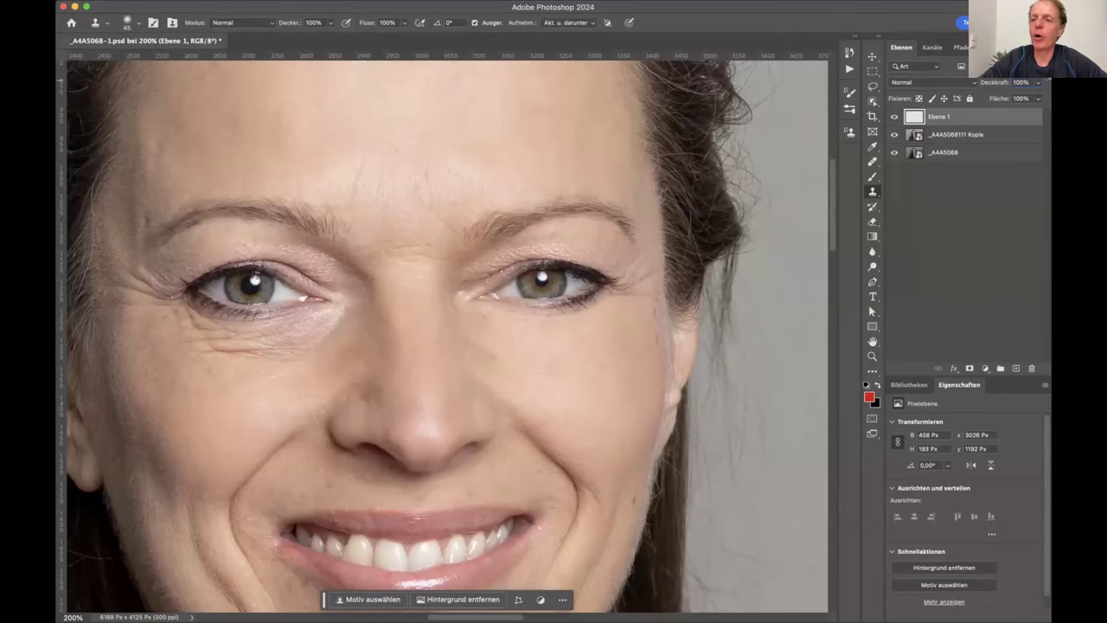
# Step: Change the blend mode of the retouching layer Ebene 1 to Aufhellen (Lighten)
pyautogui.click(973, 82)
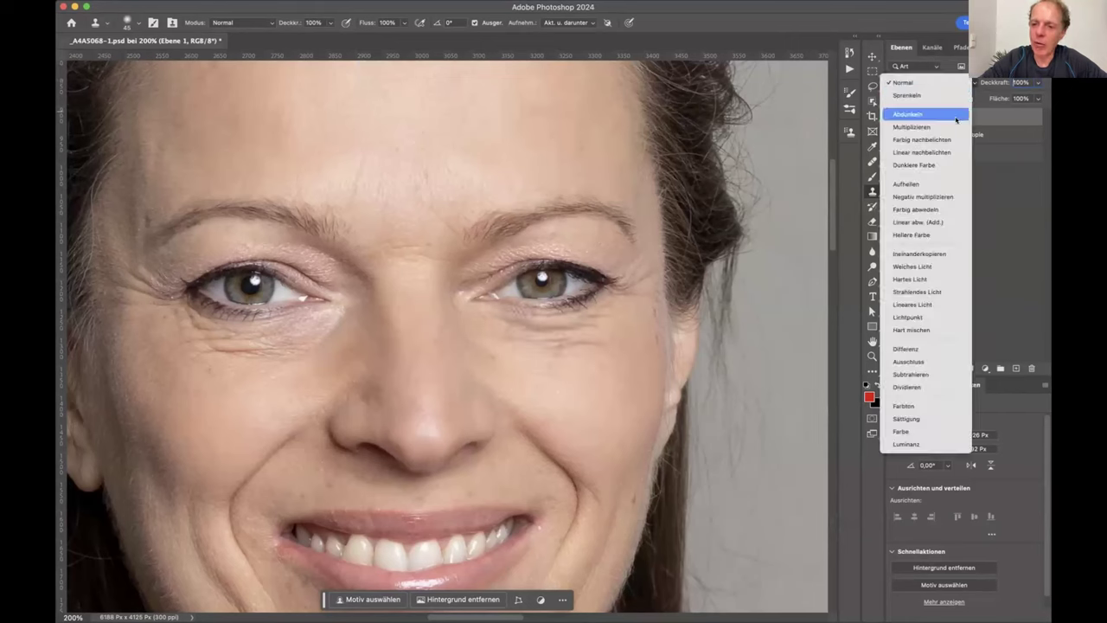
pyautogui.click(938, 181)
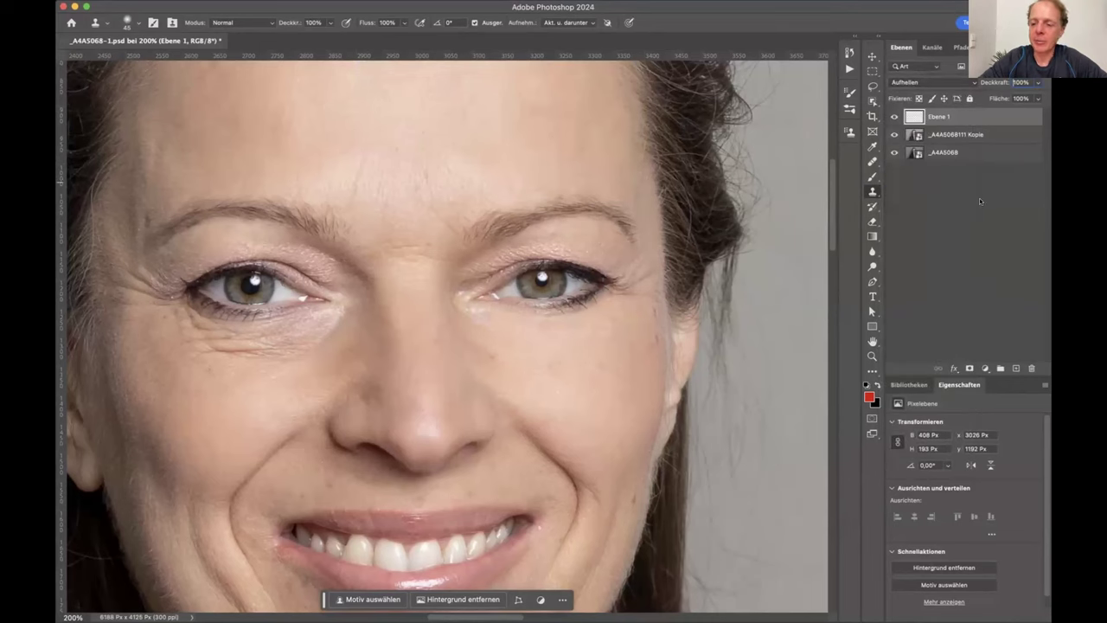
pyautogui.press('Return')
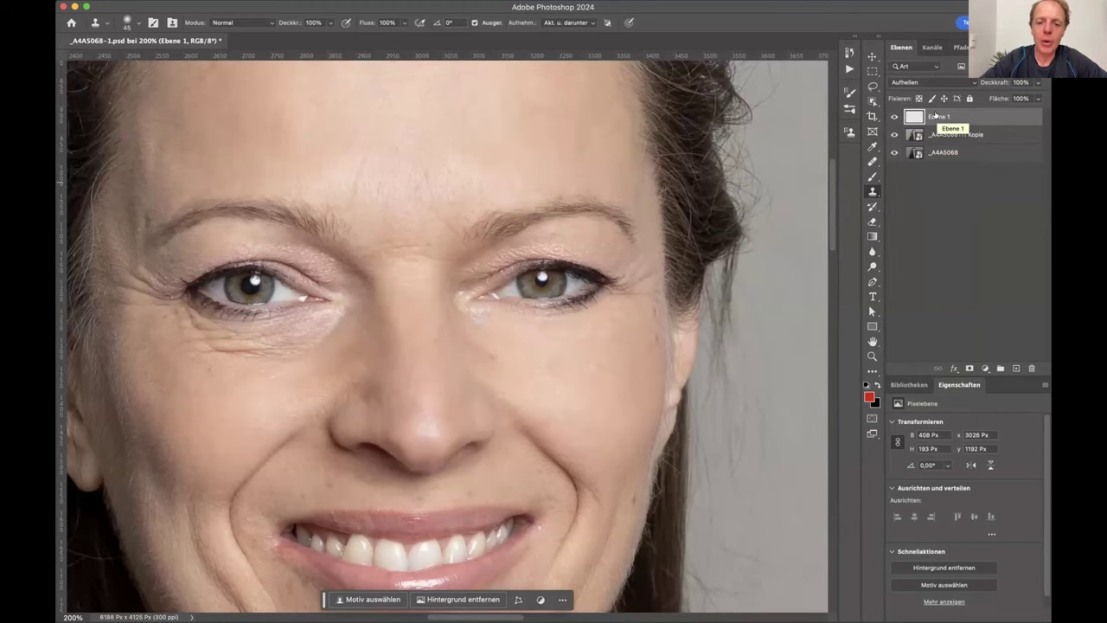
# Step: Reduce the retouching layer's opacity to 44% while checking the eye on the image's right up close and from farther away
pyautogui.press('super+plus')
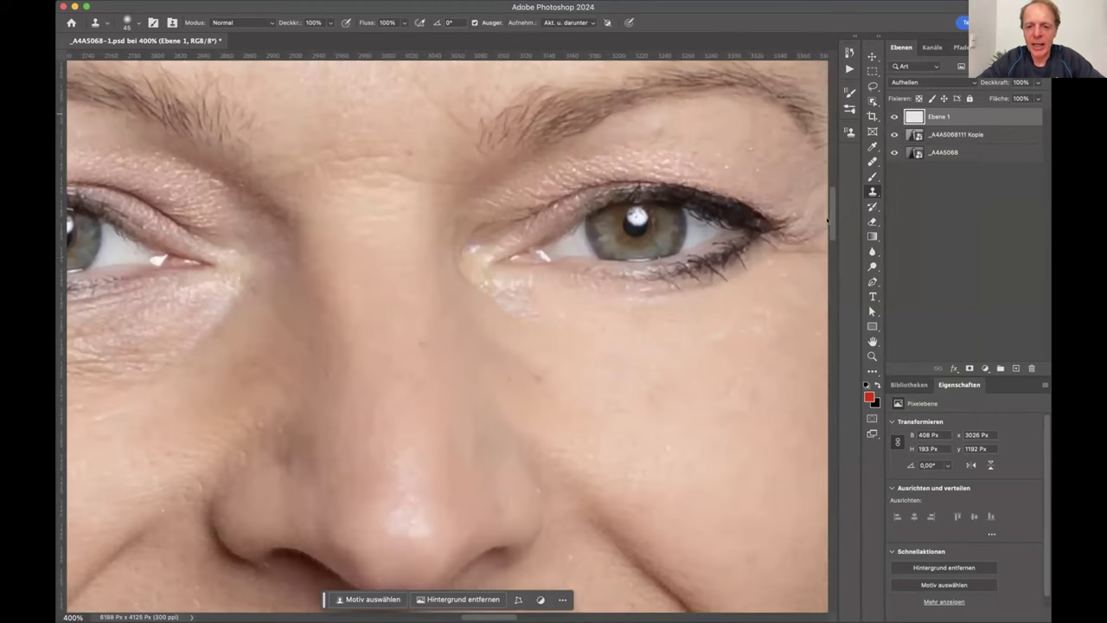
pyautogui.hscroll(5, 526, 297)
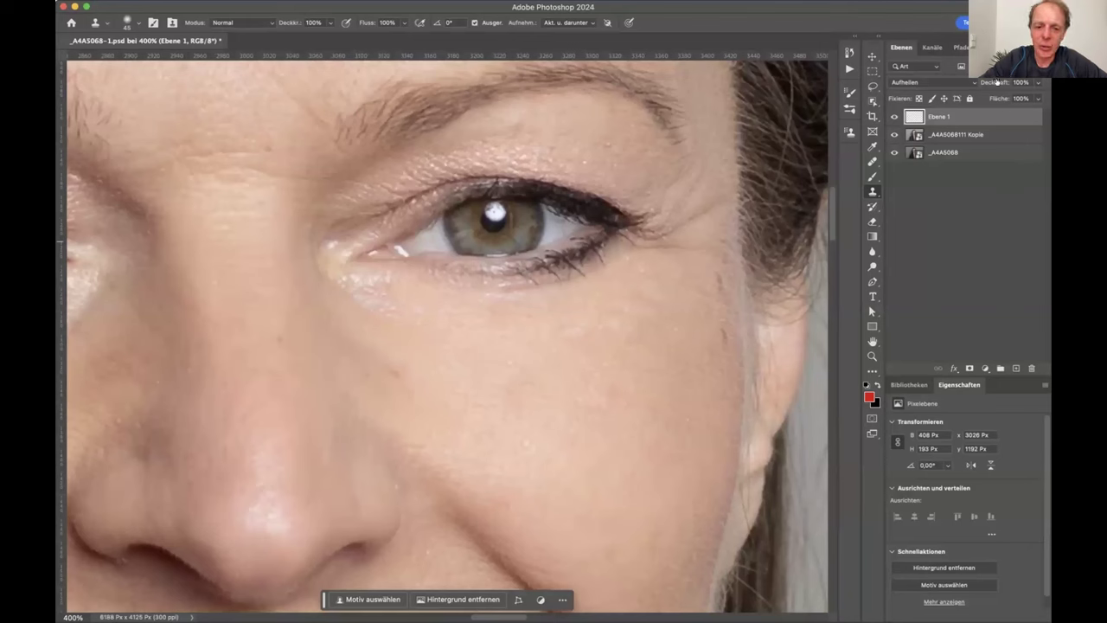
pyautogui.moveTo(996, 82); pyautogui.dragTo(985, 80)
pyautogui.press('super+minus')
pyautogui.press('super+minus')
pyautogui.press('super+minus')
pyautogui.press('super+minus')
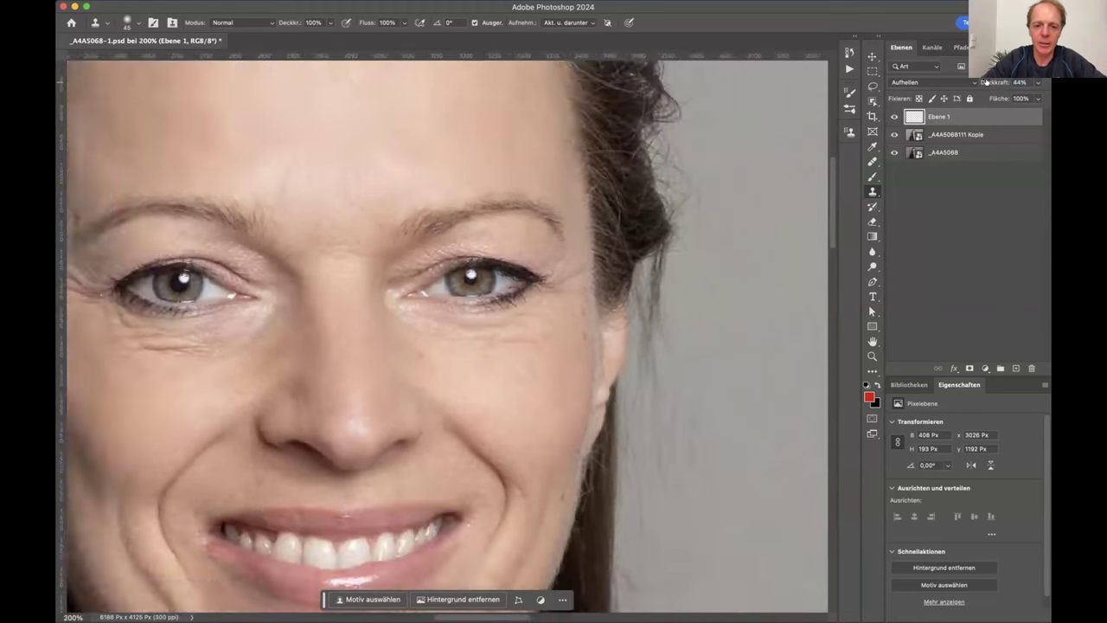
pyautogui.press('super+plus')
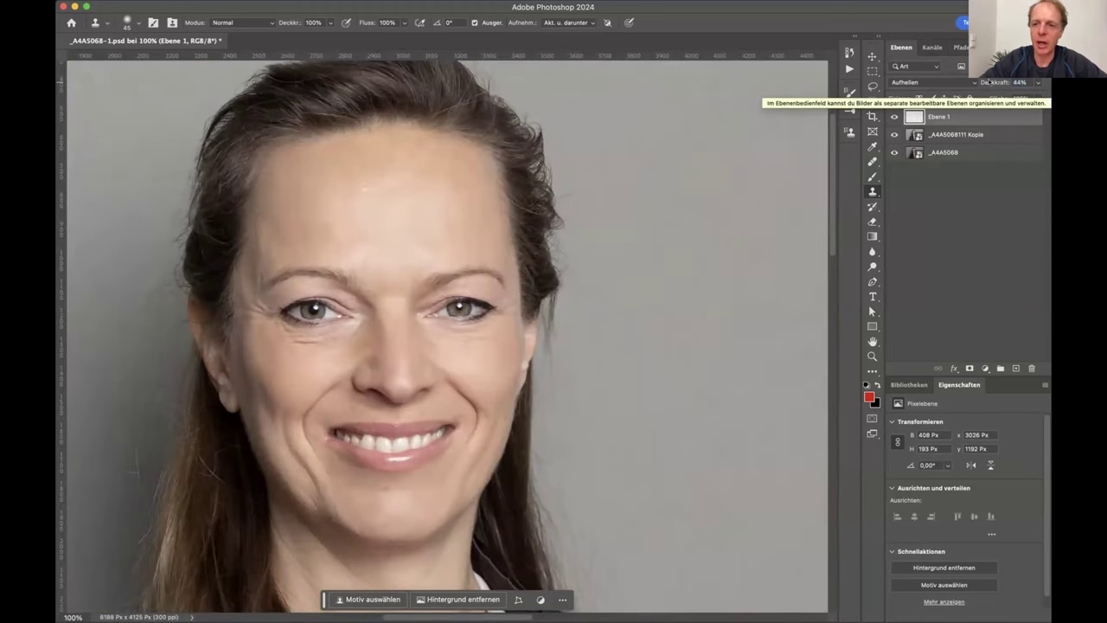
# Step: Compare the portrait with and without the under-eye retouching by toggling the visibility of Ebene 1
pyautogui.click(894, 118)
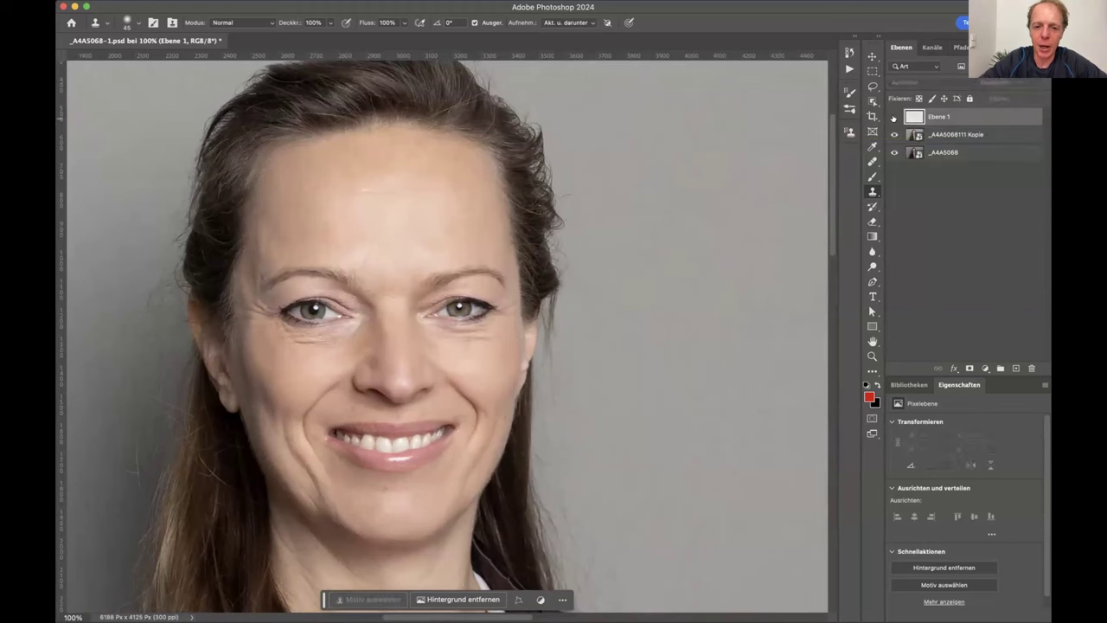
pyautogui.click(894, 118)
pyautogui.click(894, 118)
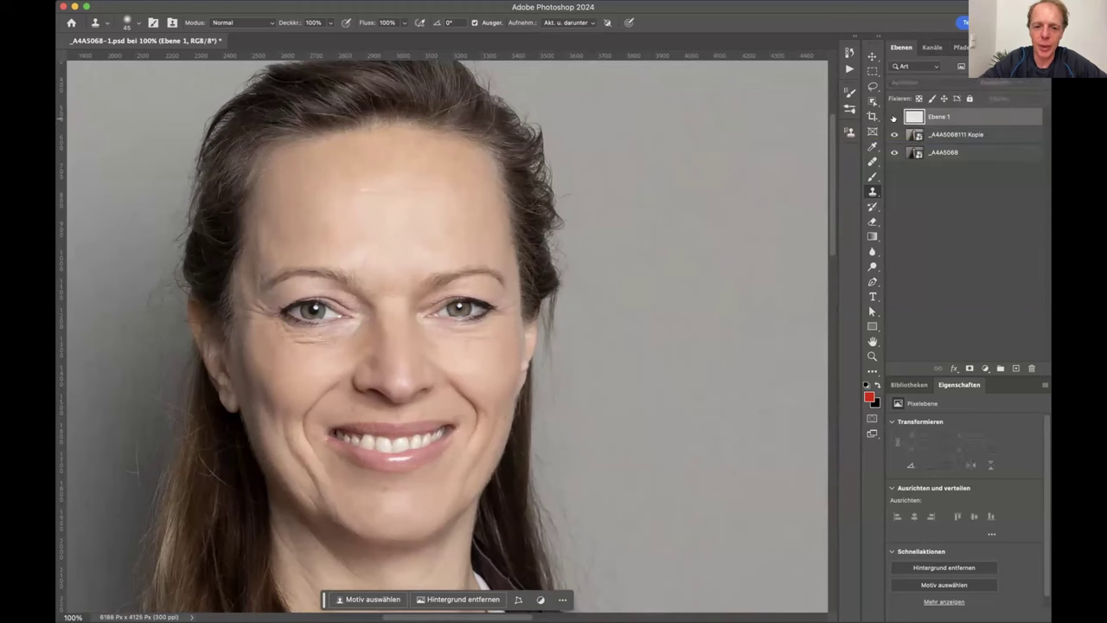
pyautogui.click(894, 117)
pyautogui.click(894, 117)
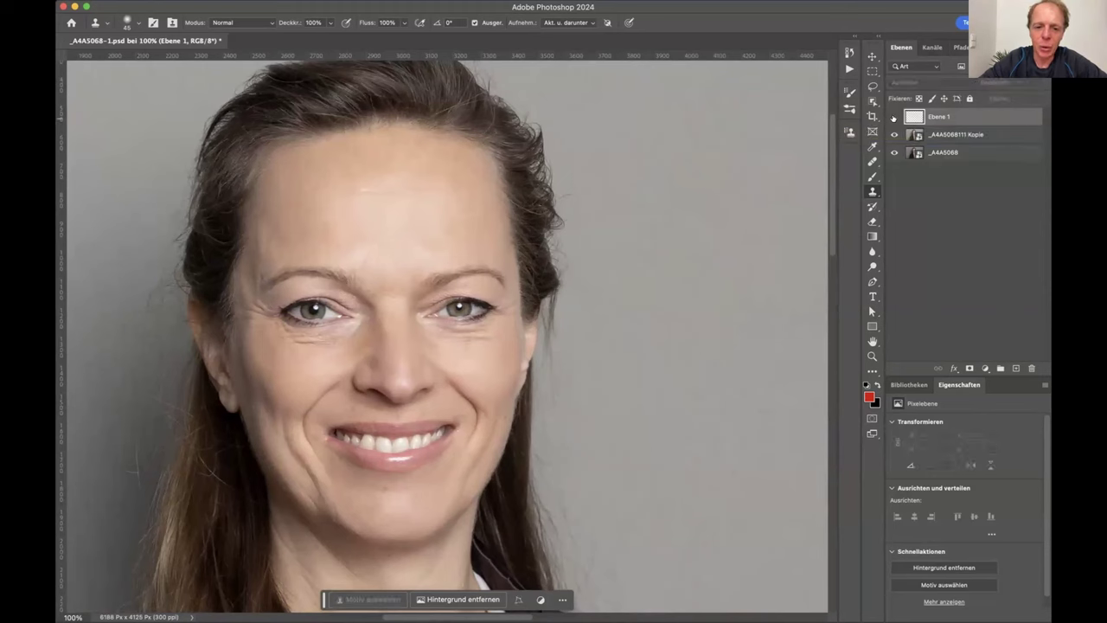
pyautogui.click(894, 118)
pyautogui.click(894, 118)
pyautogui.click(894, 118)
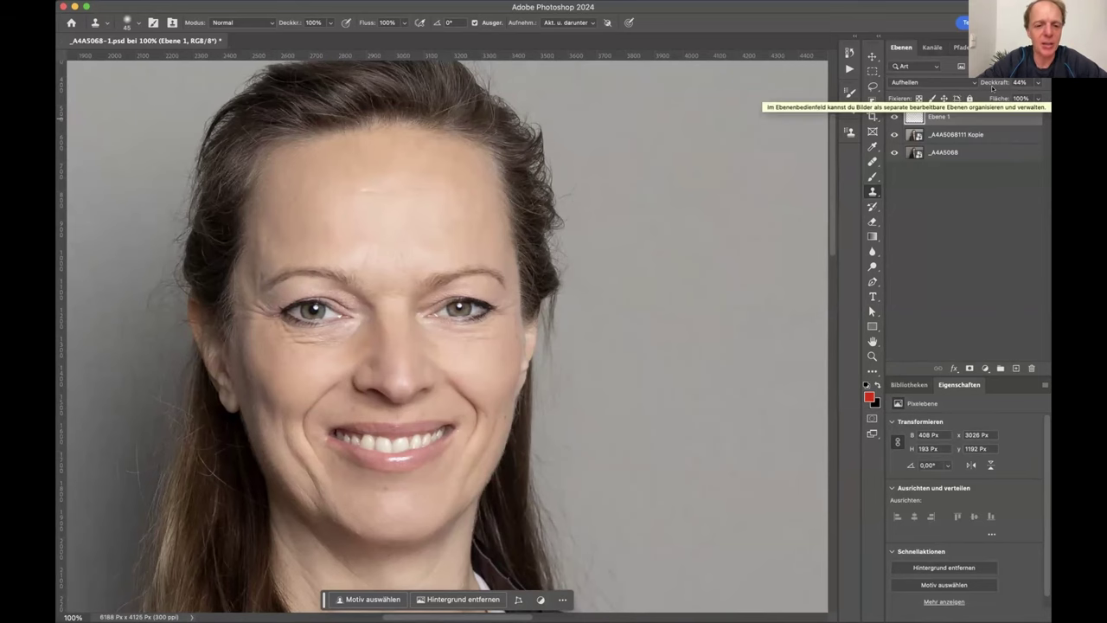
# Step: Examine the stray hairs against the grey background around the top of the head and on the image's right side
pyautogui.press('super+minus')
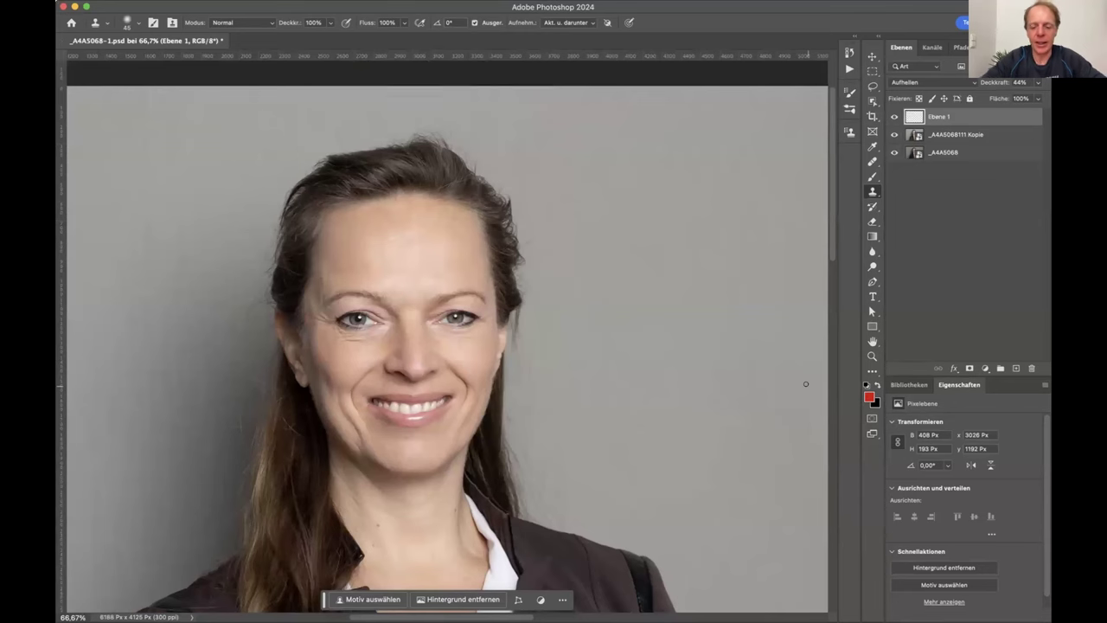
pyautogui.press('super+plus')
pyautogui.press('super+plus')
pyautogui.scroll(-2, 523, 488)
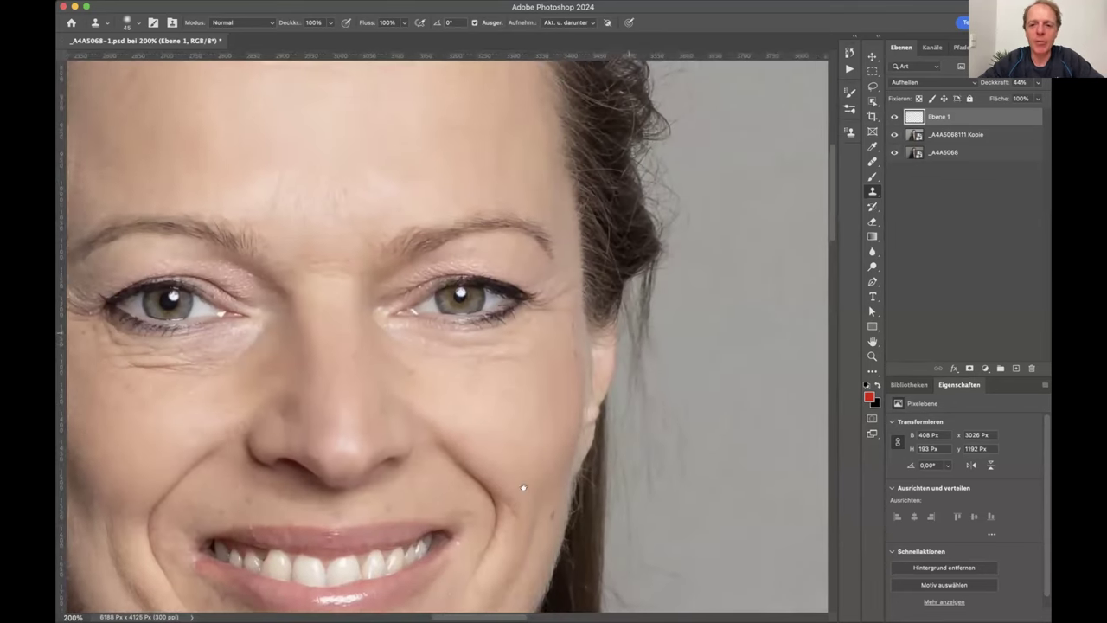
pyautogui.scroll(5, 522, 488)
pyautogui.hscroll(3, 523, 487)
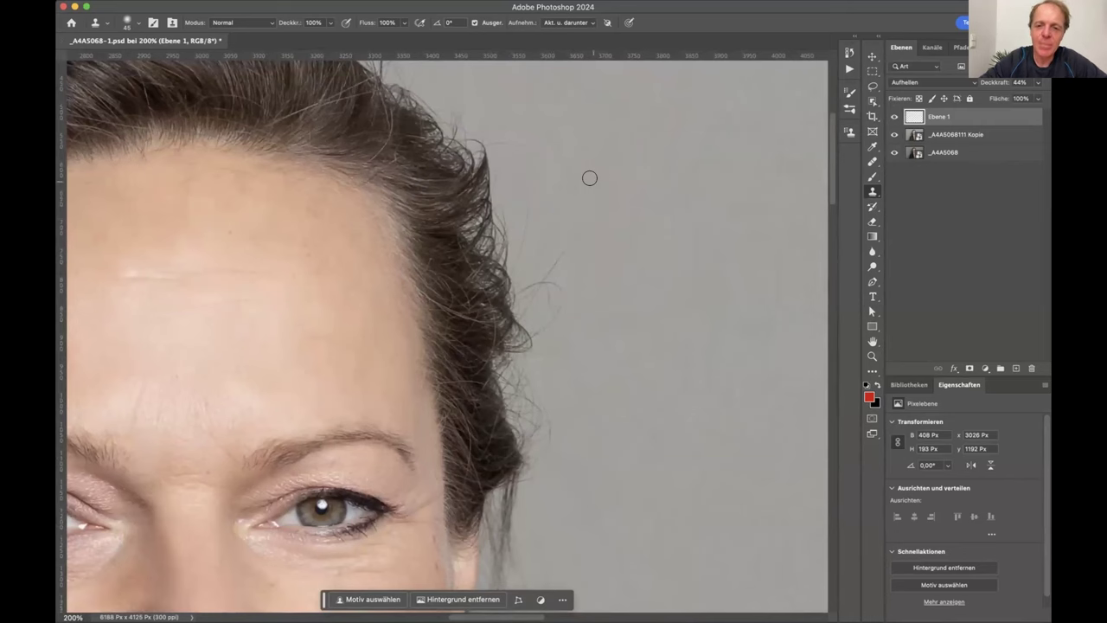
pyautogui.scroll(2, 681, 394)
pyautogui.hscroll(-1, 681, 393)
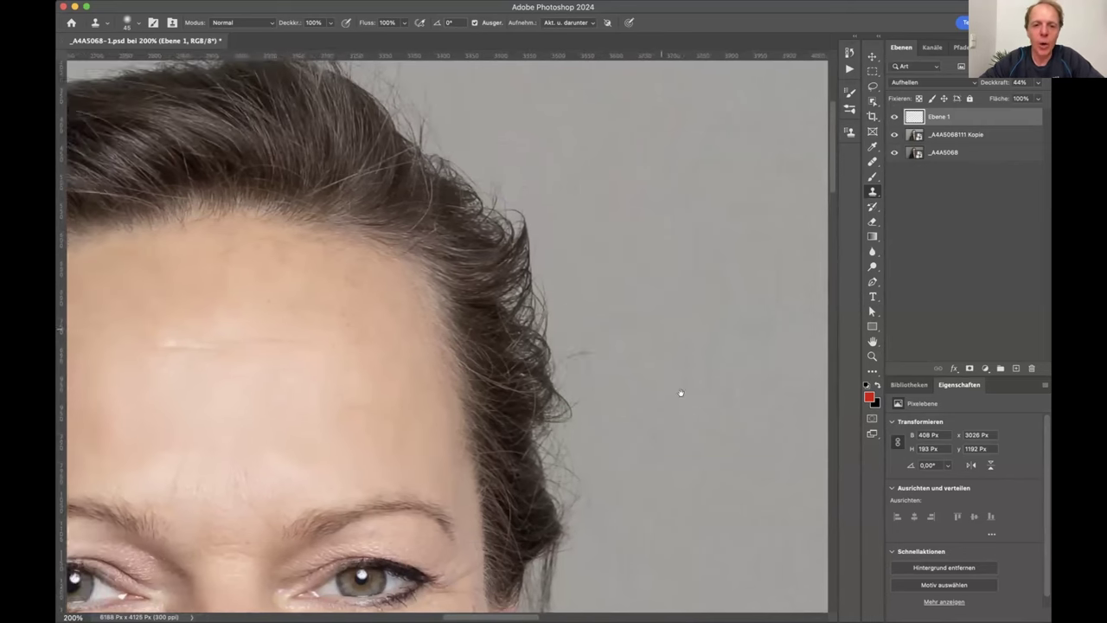
pyautogui.scroll(6, 681, 393)
pyautogui.hscroll(-4, 681, 393)
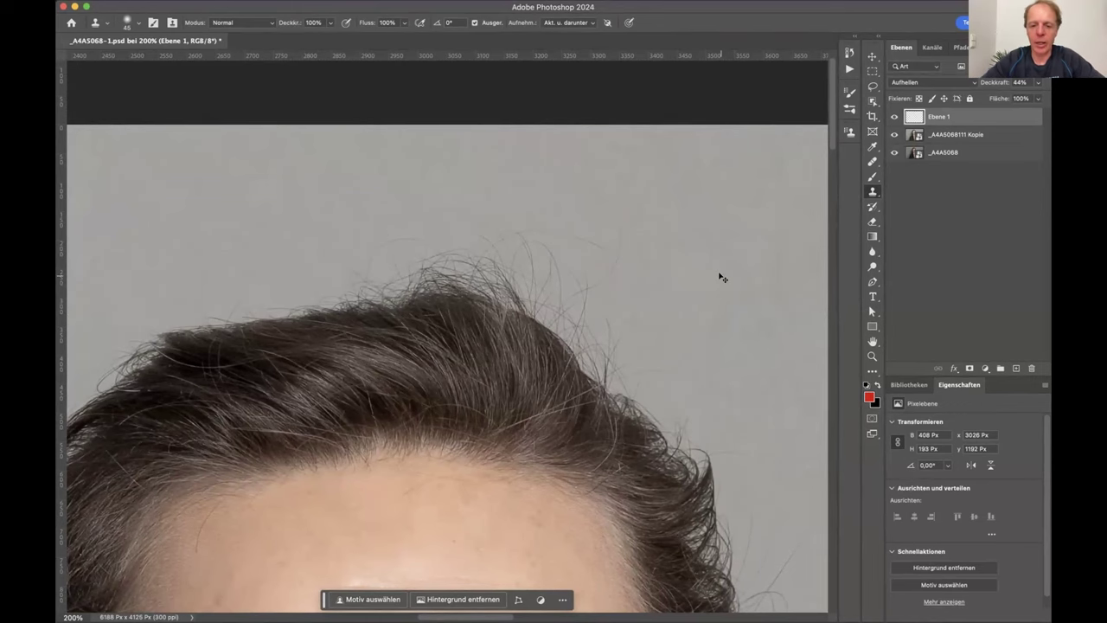
pyautogui.press('super+minus')
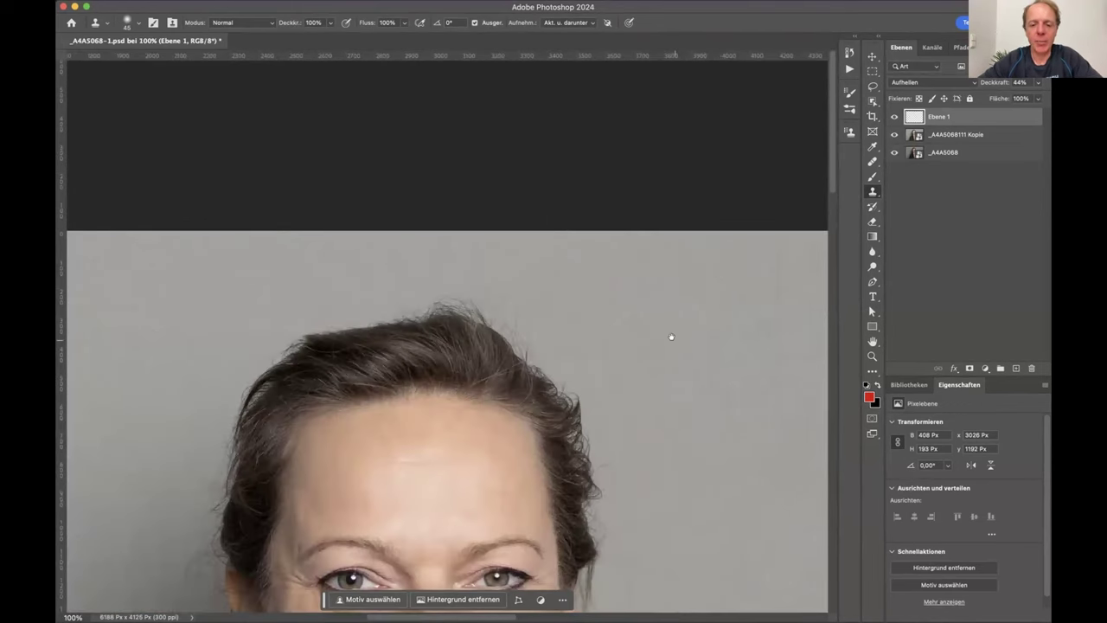
pyautogui.moveTo(669, 337); pyautogui.dragTo(670, 229)
pyautogui.press('super+plus')
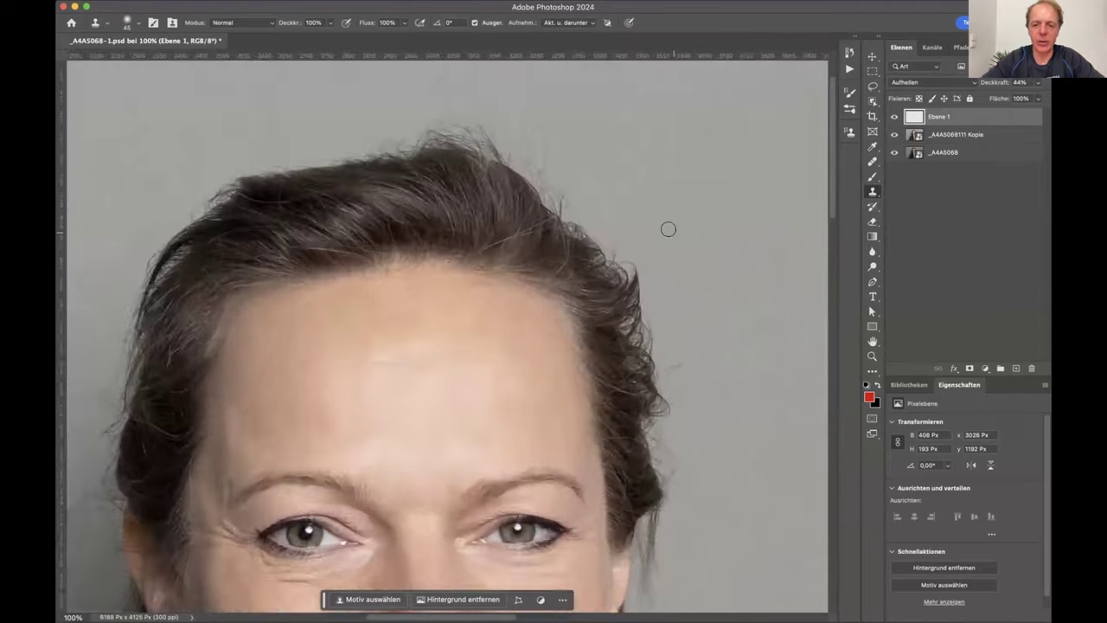
pyautogui.hscroll(5, 689, 323)
pyautogui.scroll(-2, 689, 323)
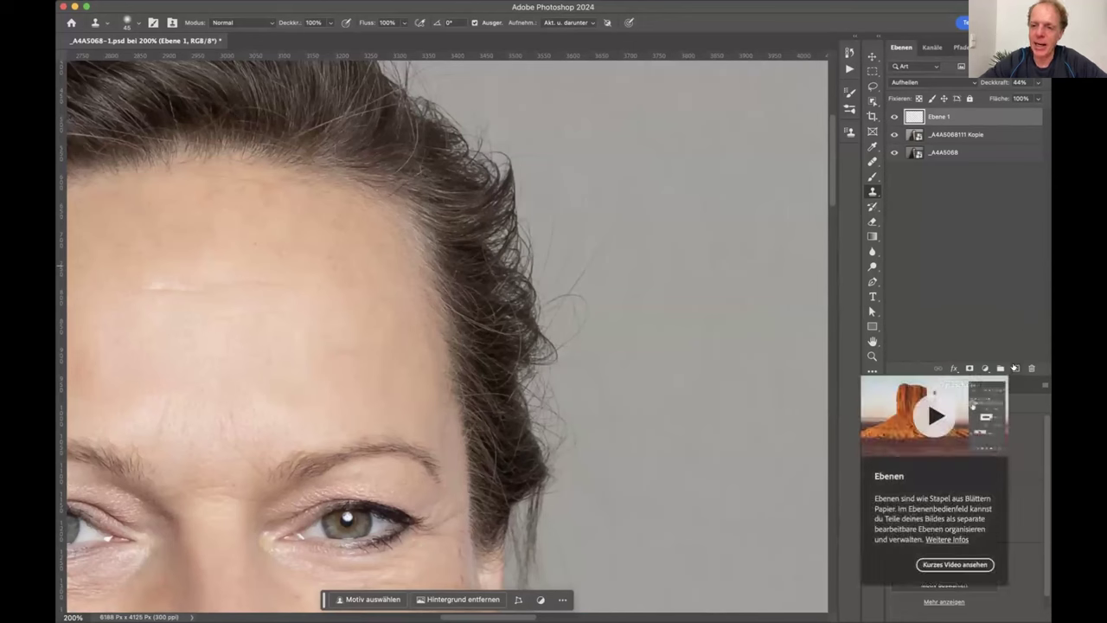
# Step: Add an empty layer above Ebene 1 and name it Haare
pyautogui.click(1016, 368)
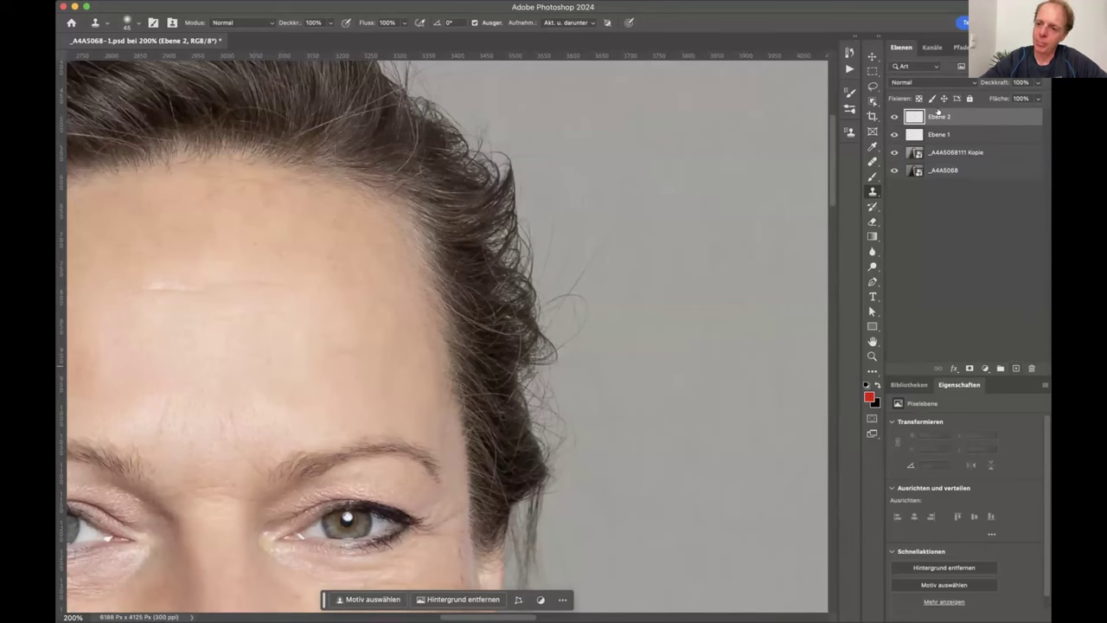
pyautogui.doubleClick(935, 115)
pyautogui.write('Haare')
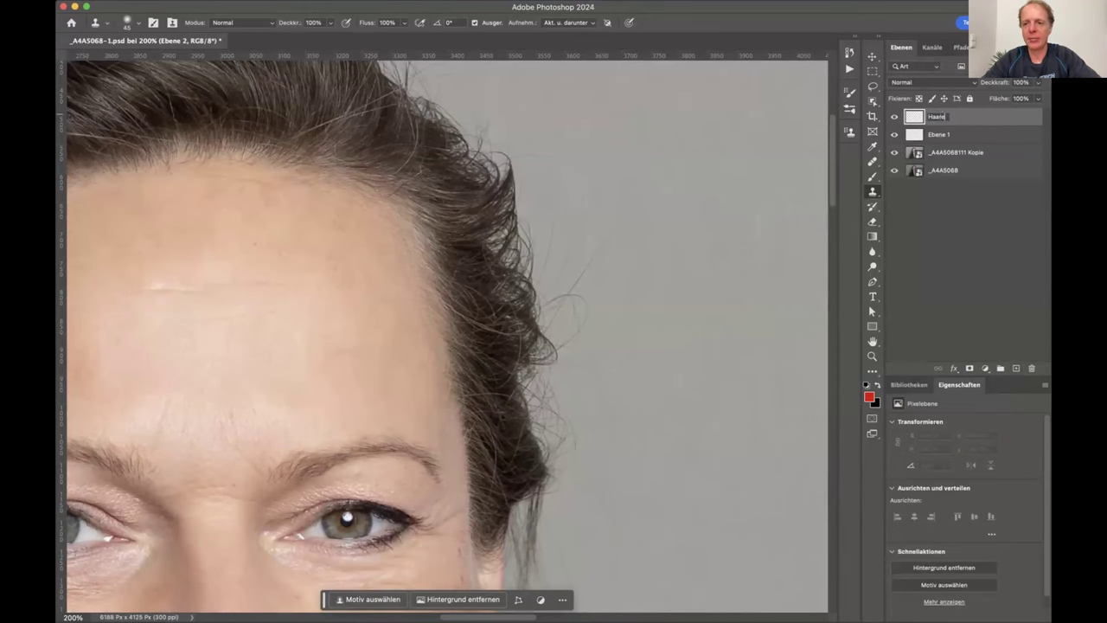
pyautogui.press('Return')
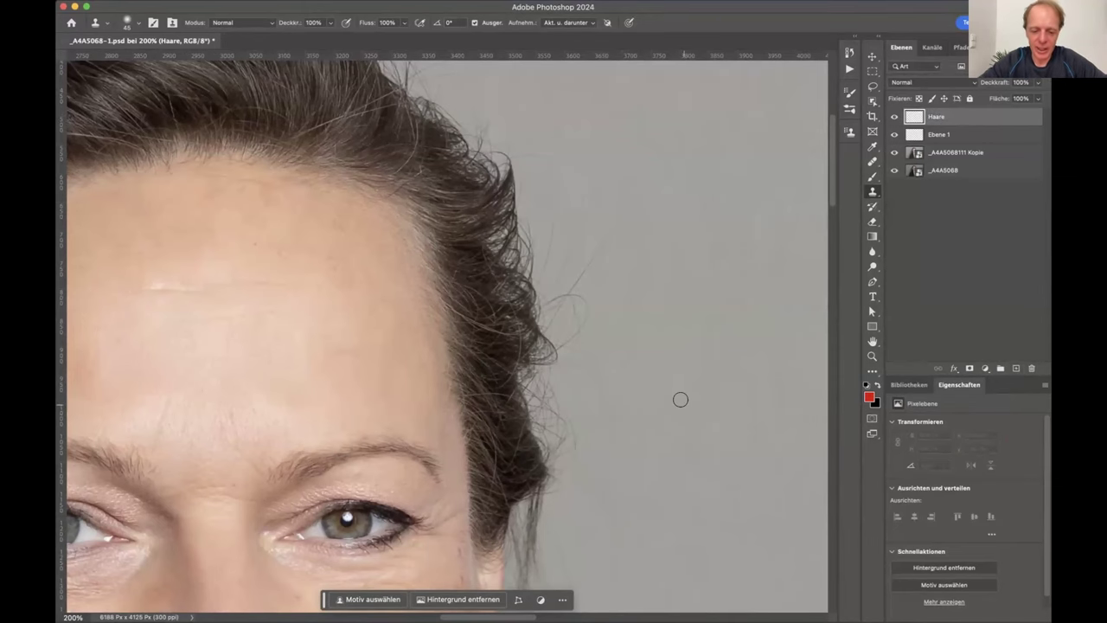
# Step: Clone the plain grey background over the outer hair on the image's right side of the head with brush size 400
pyautogui.press('super+minus')
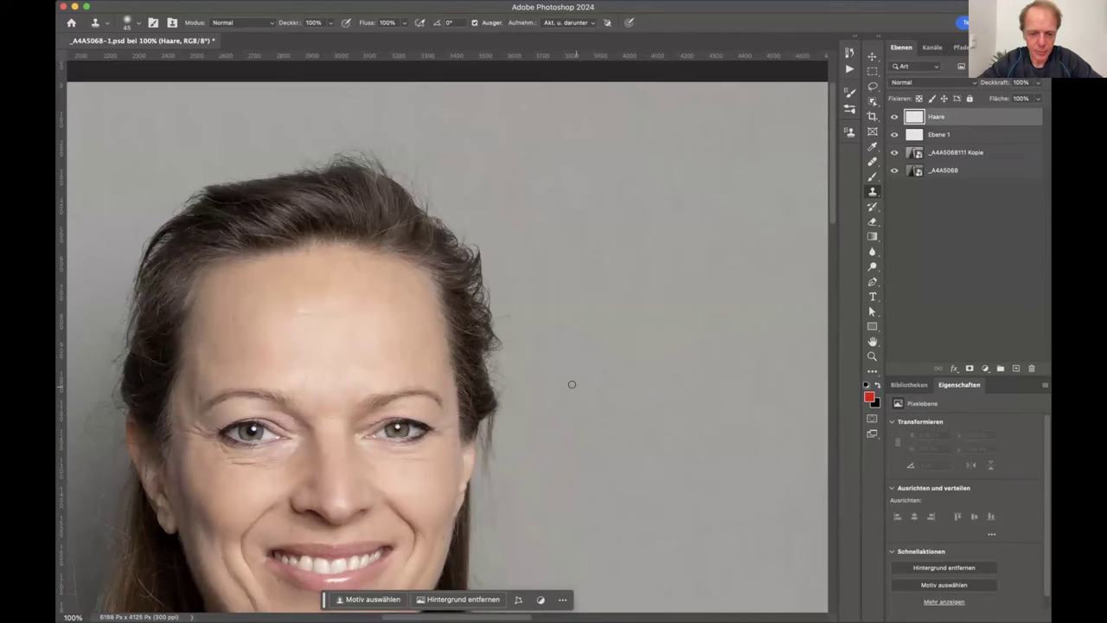
pyautogui.press(']')
pyautogui.press(']')
pyautogui.press(']')
pyautogui.press(']')
pyautogui.press(']')
pyautogui.press(']')
pyautogui.press(']')
pyautogui.press(']')
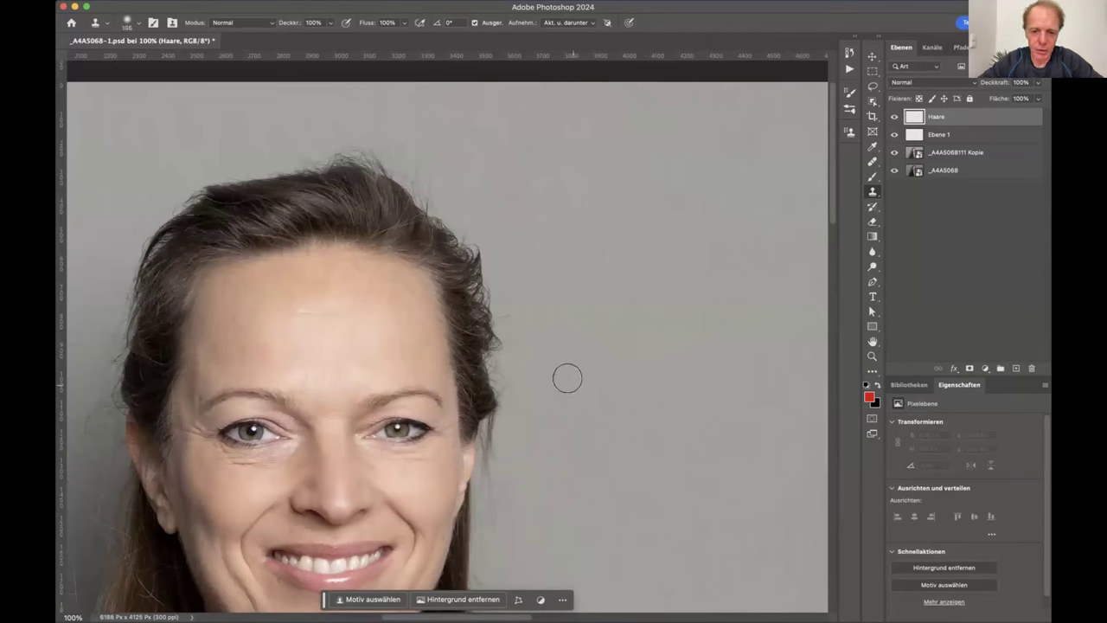
pyautogui.press(']')
pyautogui.press(']')
pyautogui.press(']')
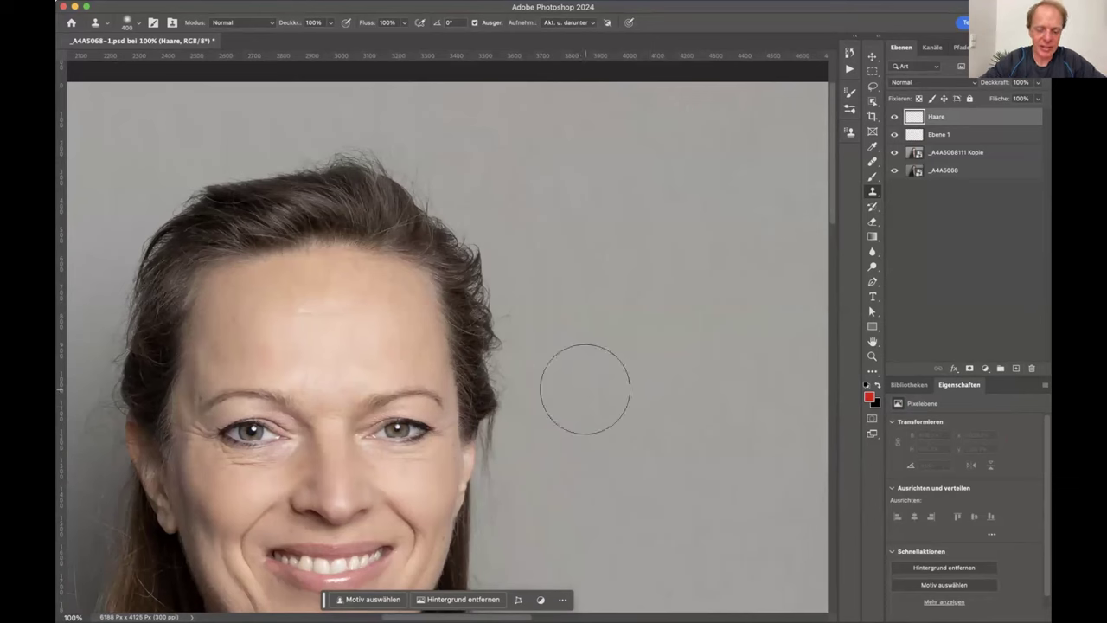
pyautogui.moveTo(489, 389)
pyautogui.mouseDown()
pyautogui.moveTo(476, 372)
pyautogui.moveTo(476, 385)
pyautogui.moveTo(497, 354)
pyautogui.moveTo(467, 277)
pyautogui.mouseUp()
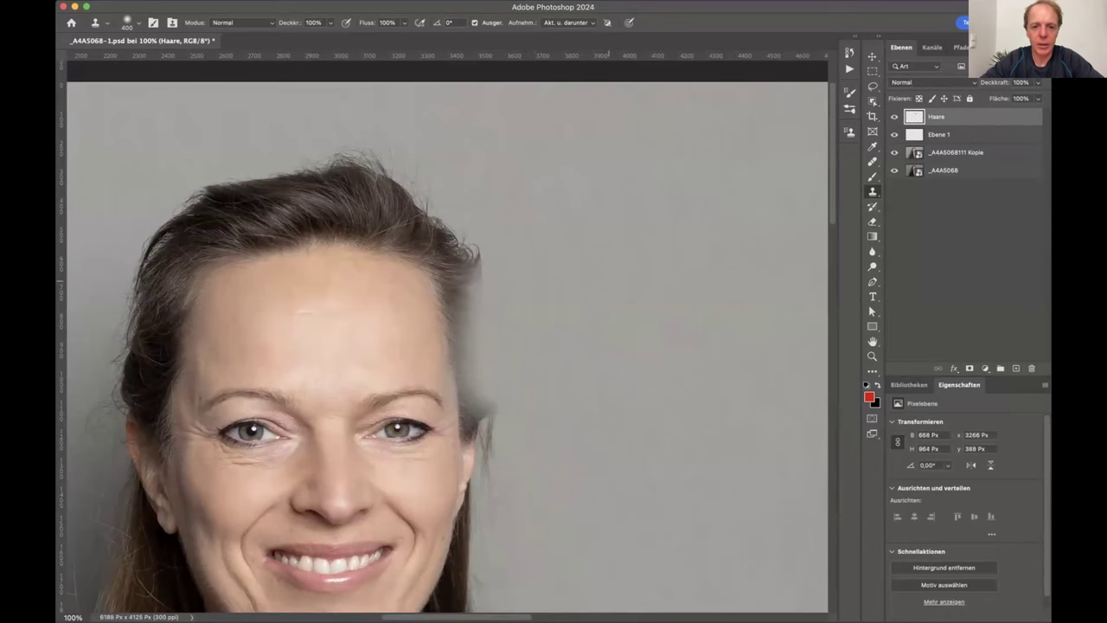
pyautogui.scroll(3, 613, 398)
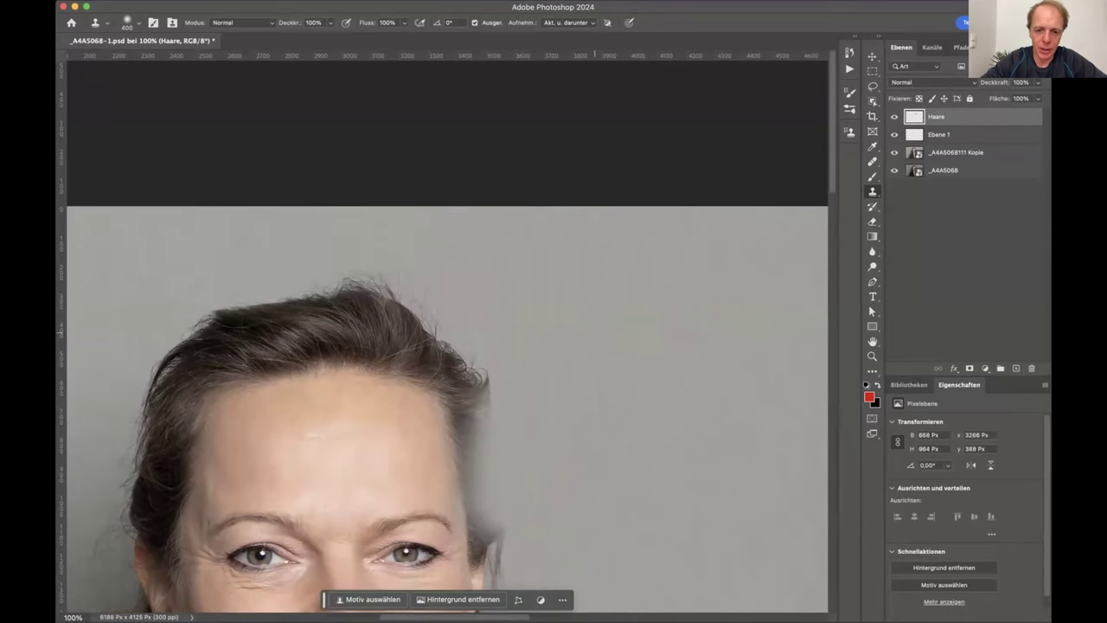
pyautogui.moveTo(480, 402)
pyautogui.mouseDown()
pyautogui.moveTo(437, 359)
pyautogui.moveTo(486, 355)
pyautogui.moveTo(437, 344)
pyautogui.mouseUp()
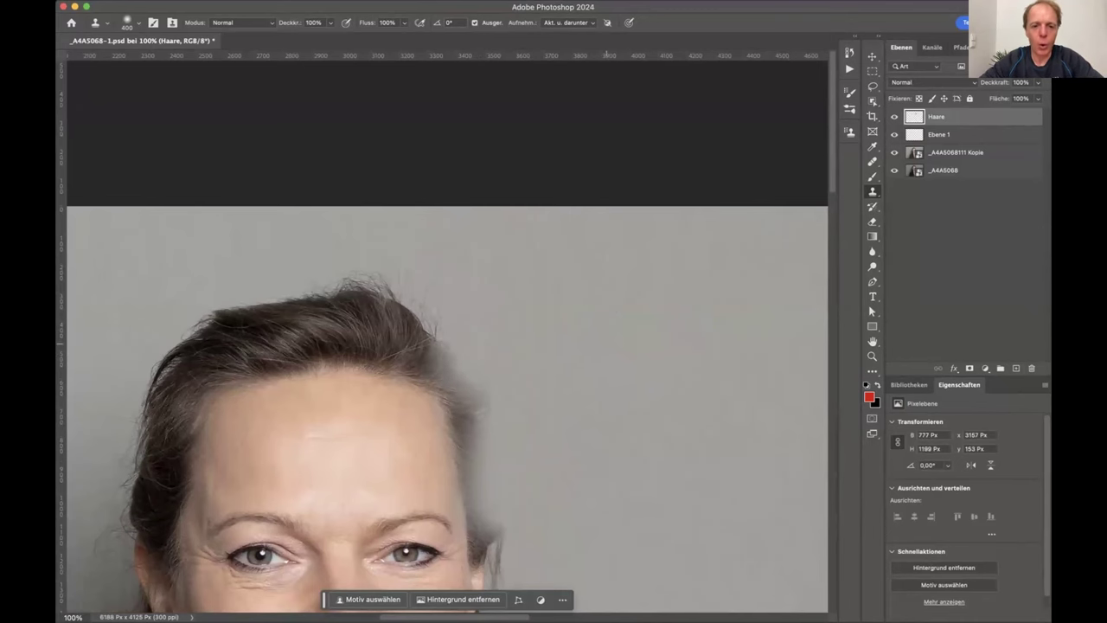
# Step: Clone the grey background over the flyaway hairs at the crown with the same large brush on the Haare layer
pyautogui.scroll(1, 642, 371)
pyautogui.press('super+plus')
pyautogui.press('super+plus')
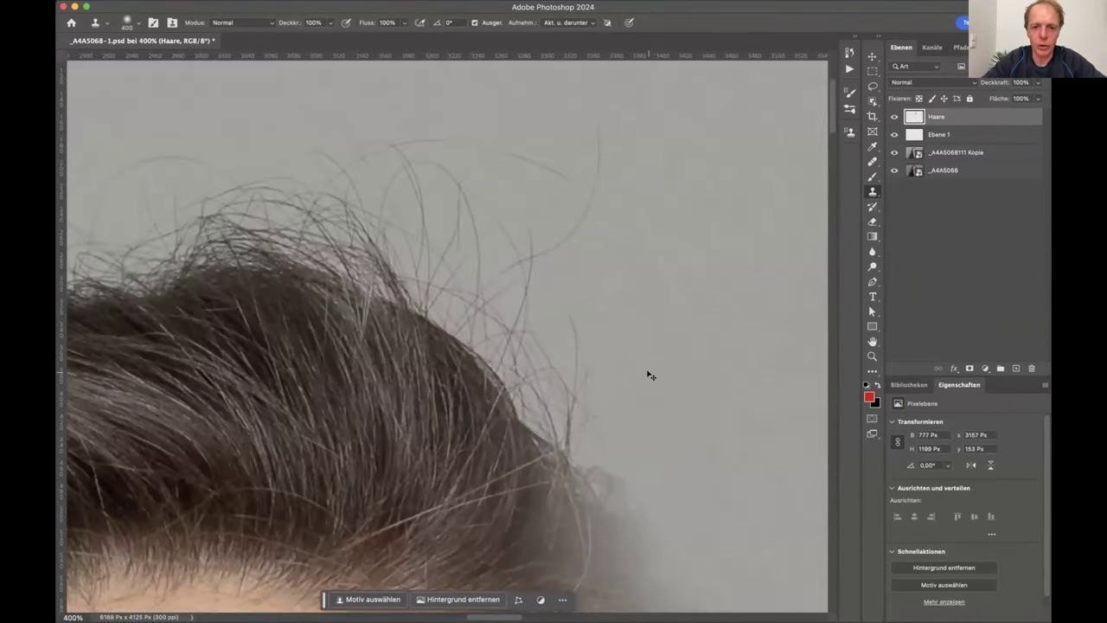
pyautogui.press('super+minus')
pyautogui.press('super+minus')
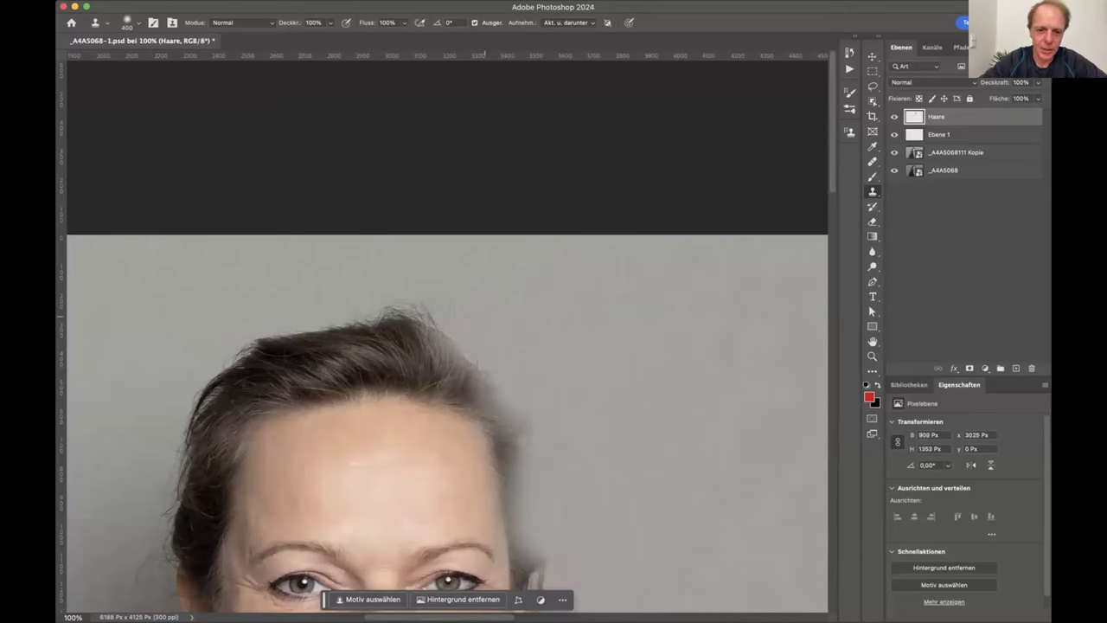
pyautogui.moveTo(372, 320)
pyautogui.mouseDown()
pyautogui.moveTo(423, 339)
pyautogui.moveTo(398, 341)
pyautogui.mouseUp()
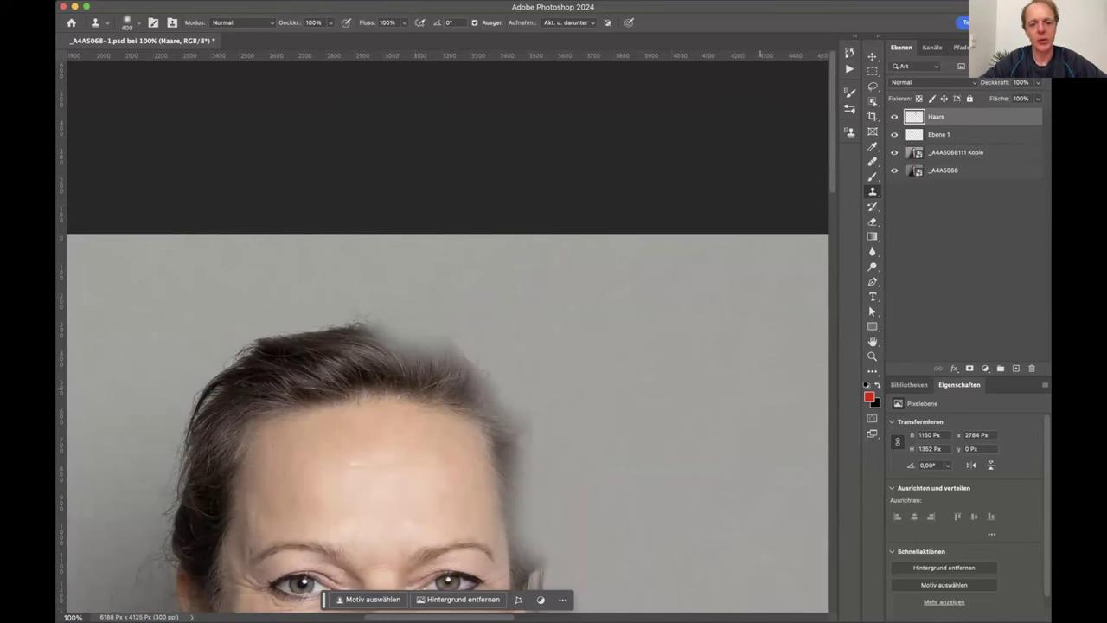
# Step: Add a layer mask to the Haare layer, view that layer on its own and back, and invert the mask to black
pyautogui.press('super+minus')
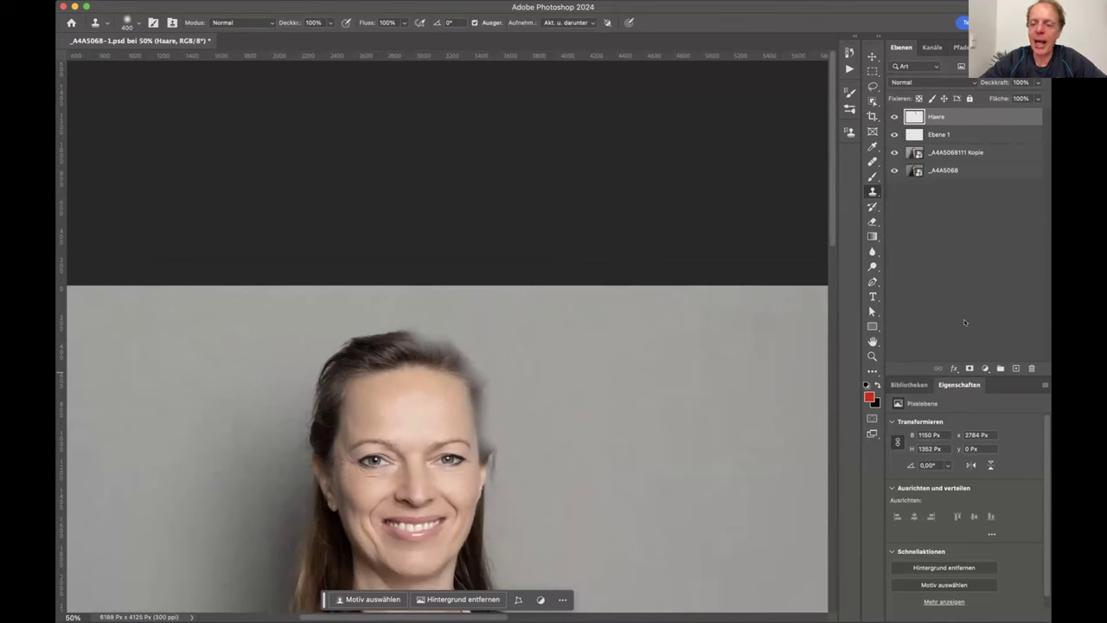
pyautogui.click(969, 367)
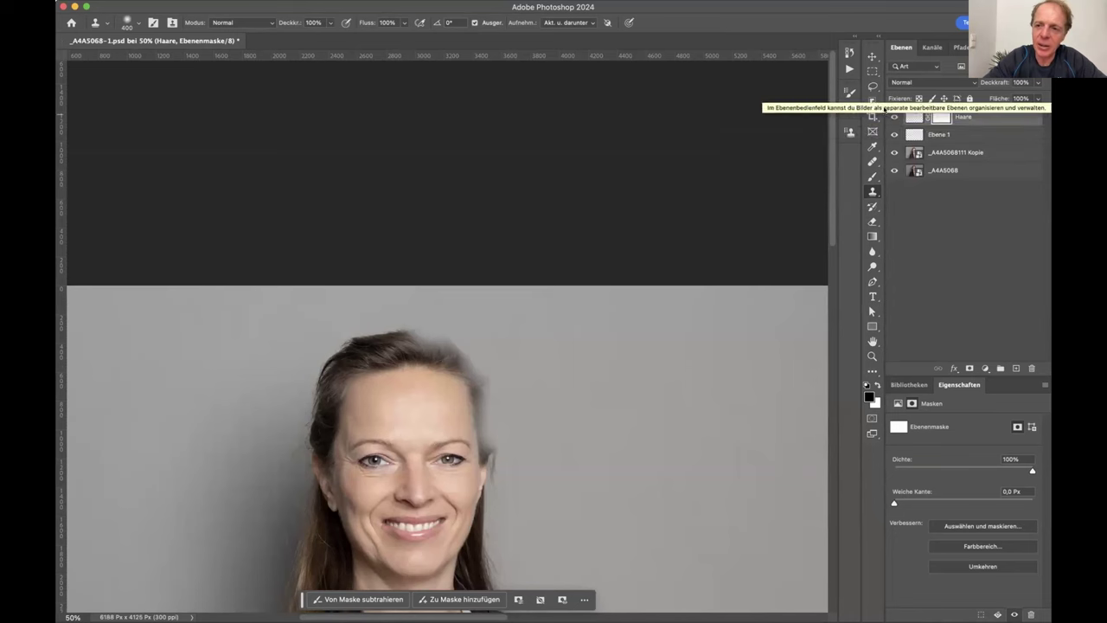
pyautogui.keyDown('alt'); pyautogui.click(893, 115); pyautogui.keyUp('alt')
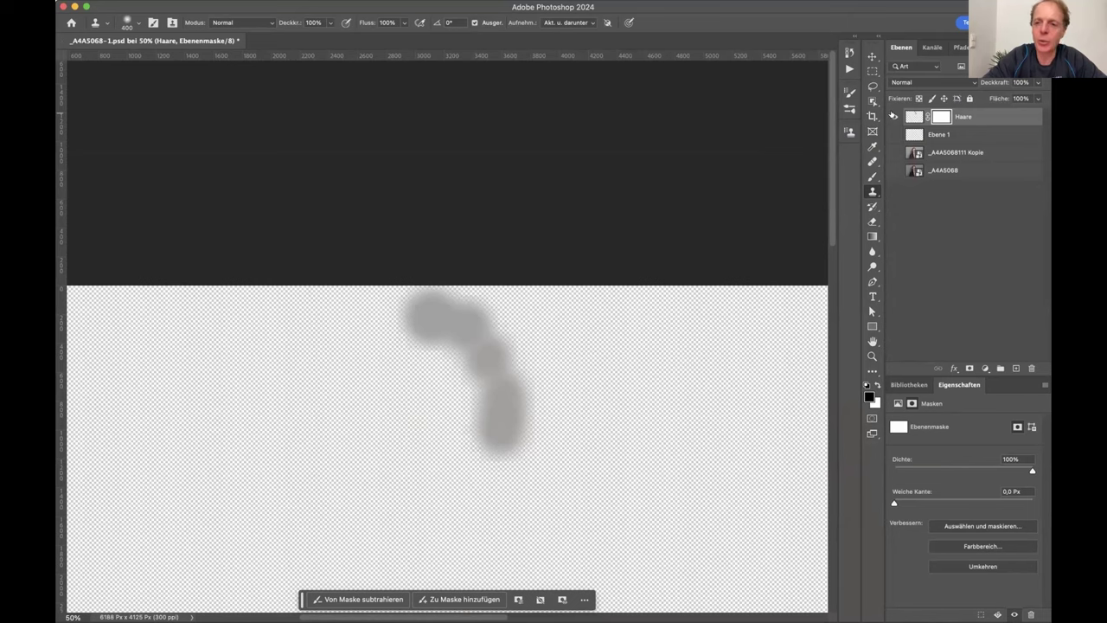
pyautogui.keyDown('alt'); pyautogui.click(892, 116); pyautogui.keyUp('alt')
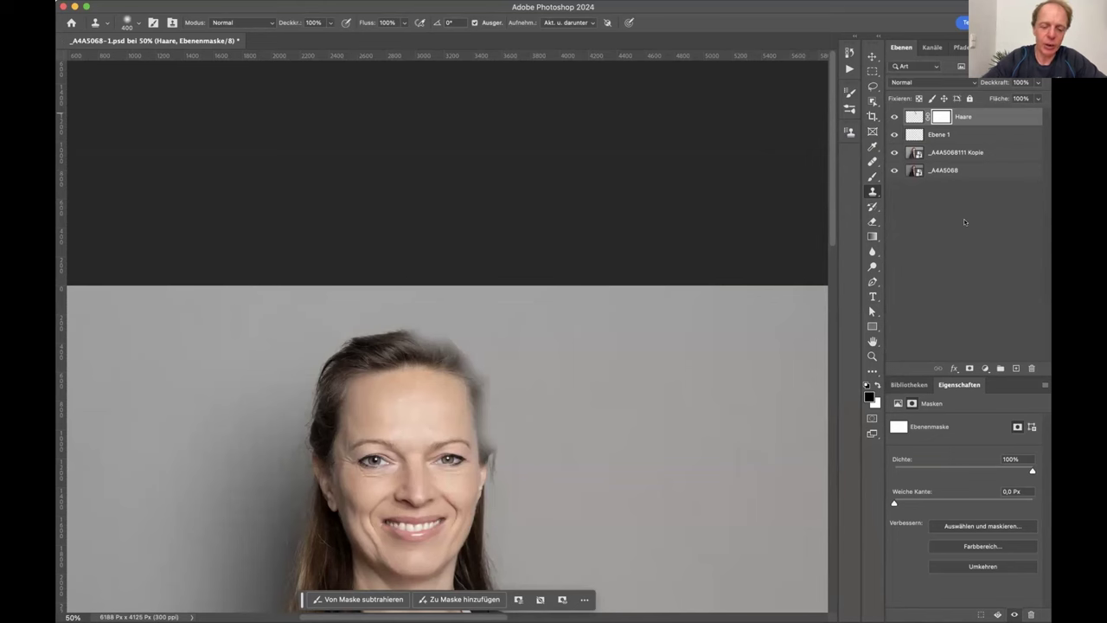
pyautogui.press('super+i')
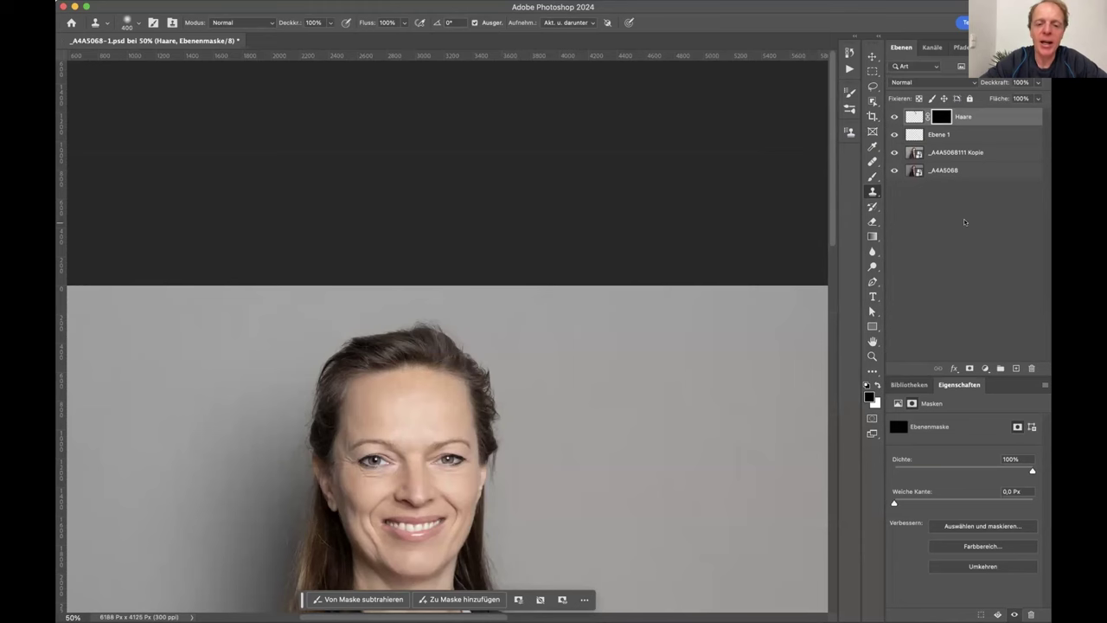
# Step: Set up a soft round white brush, 70 px with 0% hardness and 40% opacity, for painting on the Haare mask
pyautogui.press('super+1')
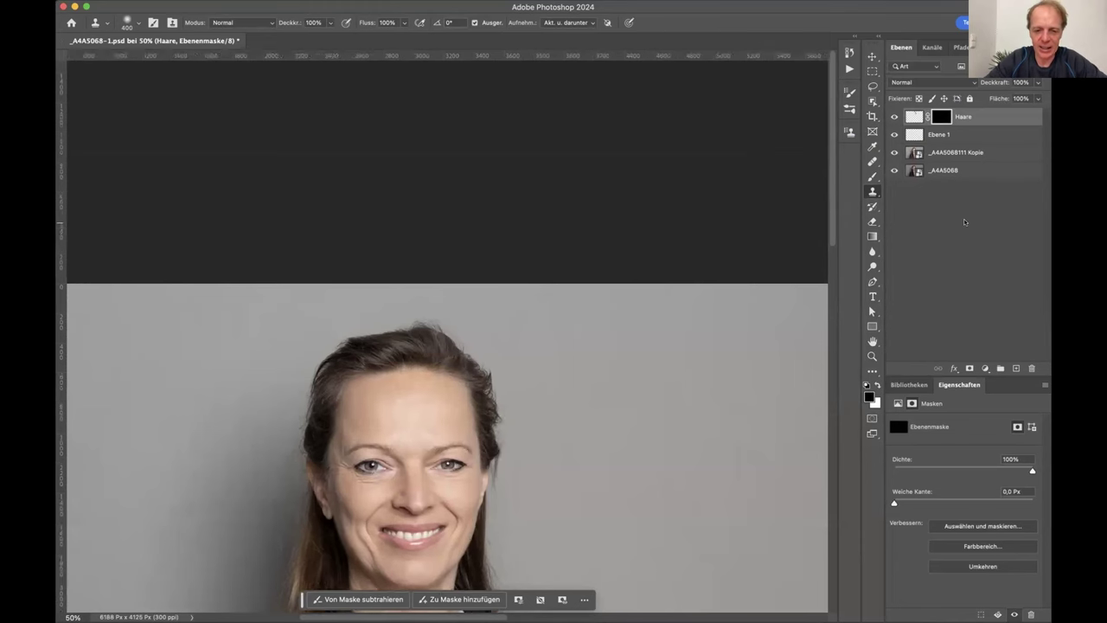
pyautogui.scroll(-2, 729, 370)
pyautogui.scroll(-4, 675, 260)
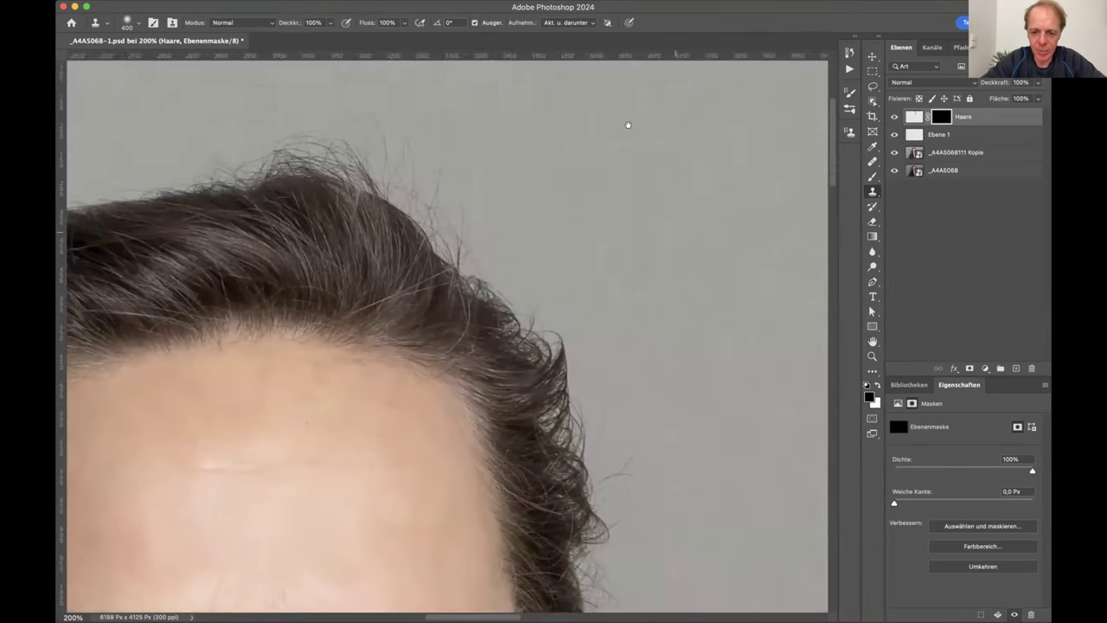
pyautogui.press('super+plus')
pyautogui.scroll(-3, 627, 240)
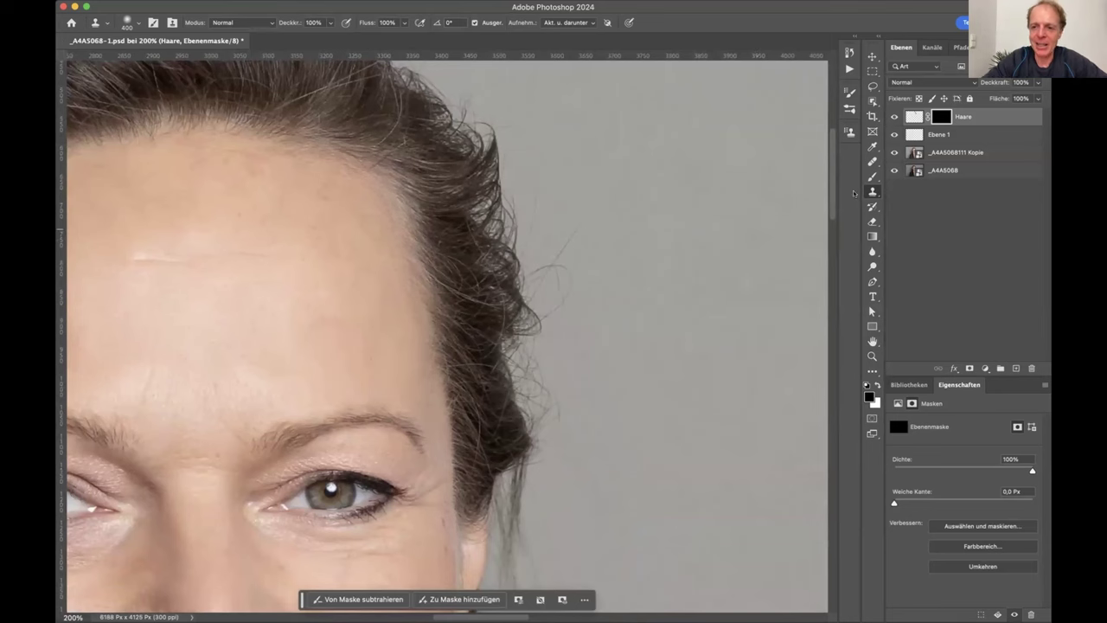
pyautogui.click(870, 177)
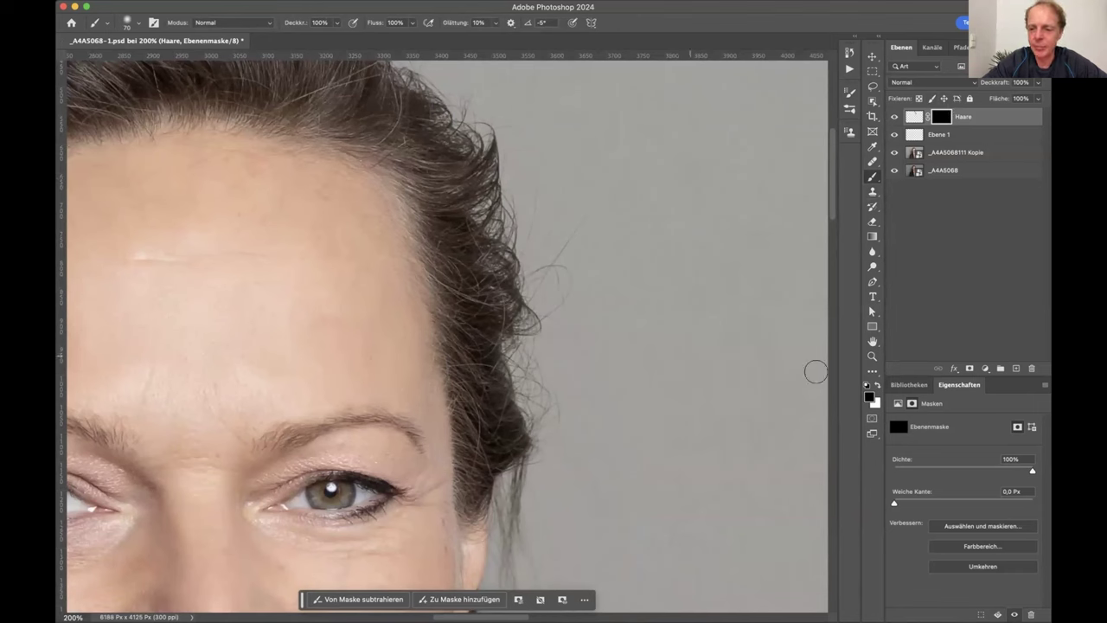
pyautogui.press('x')
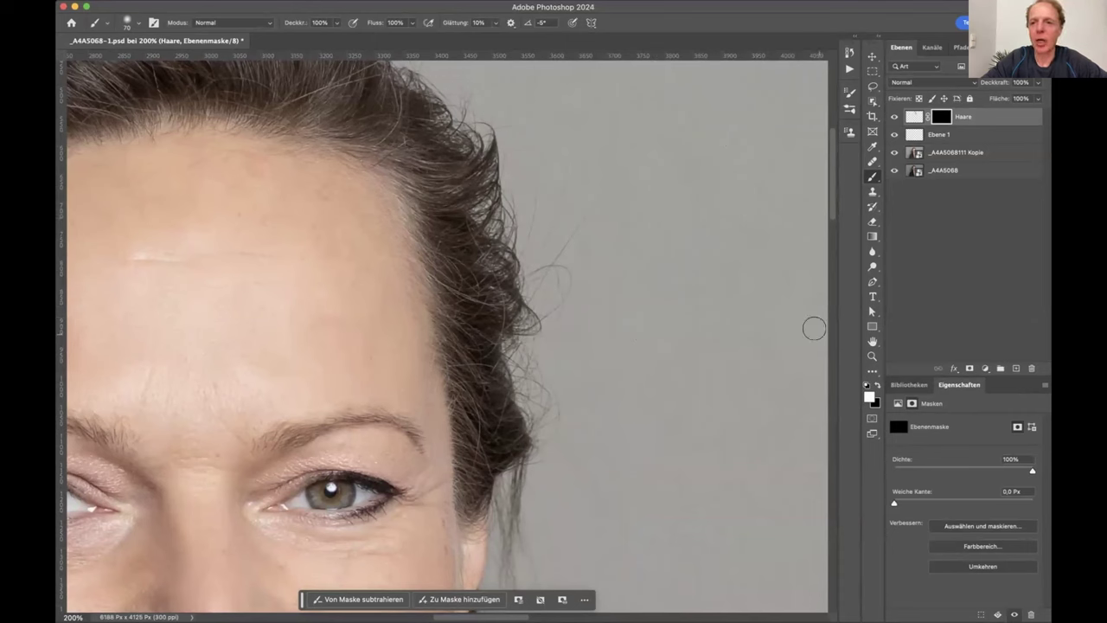
pyautogui.rightClick(607, 281)
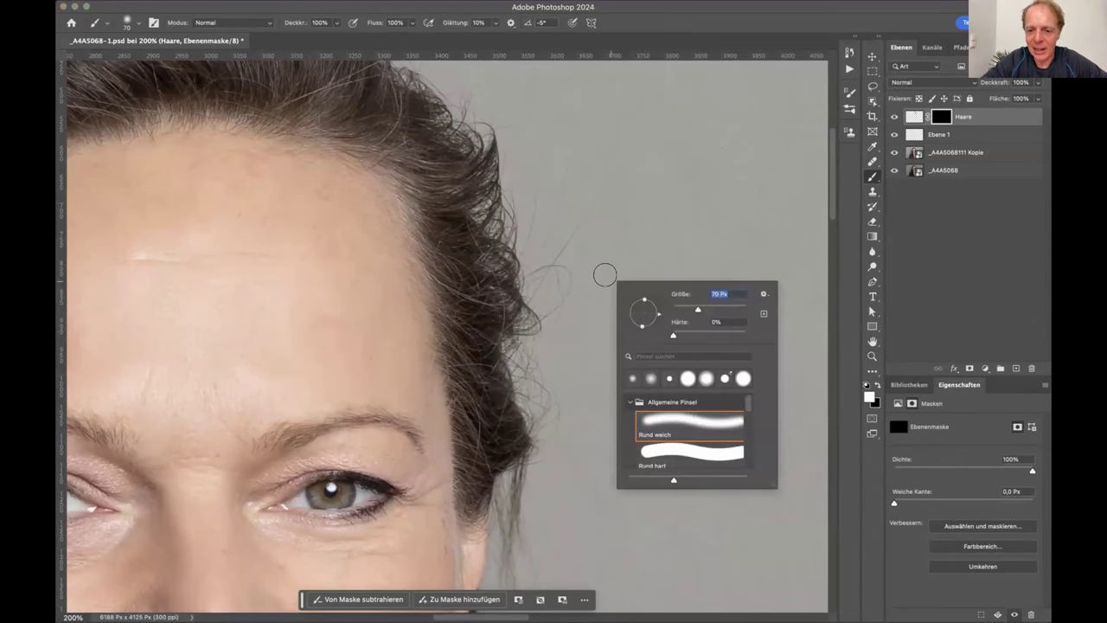
pyautogui.press('Return')
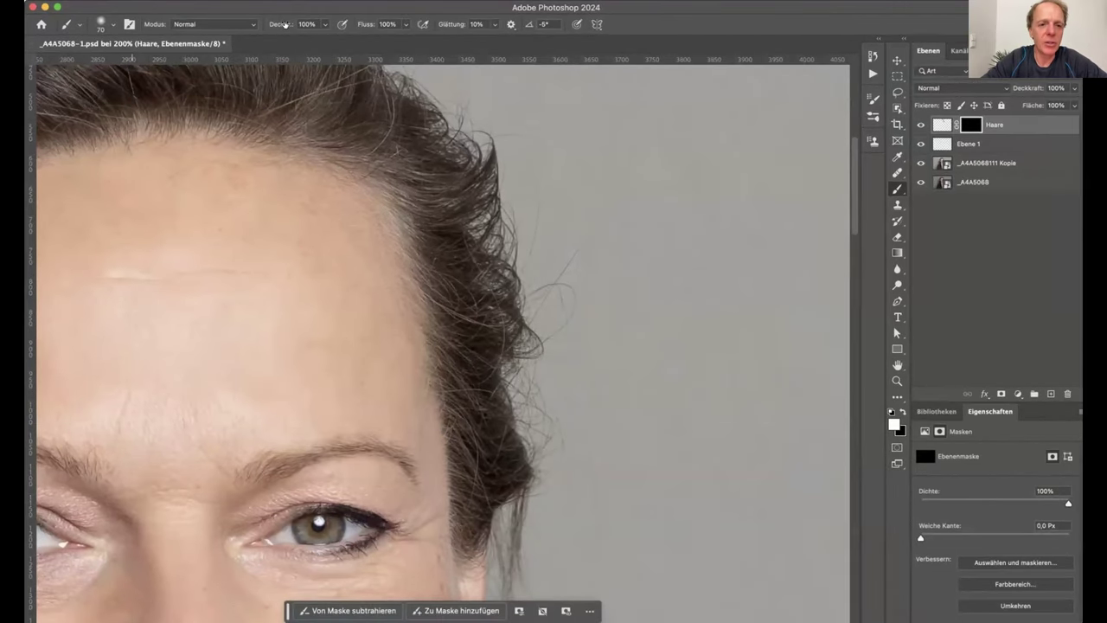
pyautogui.moveTo(285, 25); pyautogui.dragTo(269, 24)
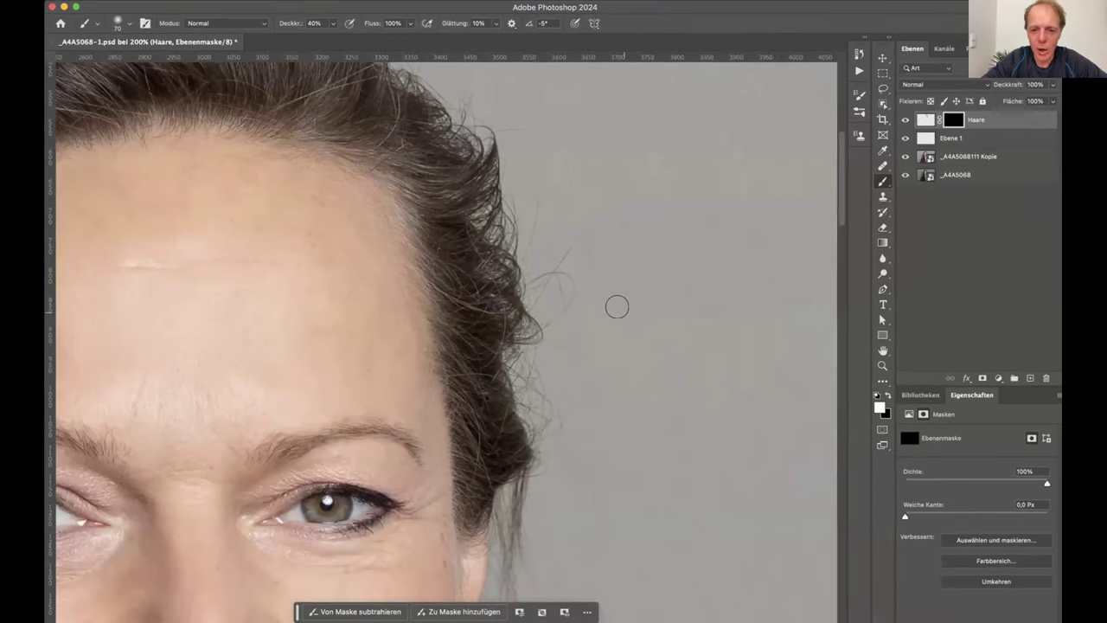
# Step: Enlarge the brush to 125 and paint white on the Haare mask over the stray strands beside the temple on the image's right
pyautogui.press(']')
pyautogui.press(']')
pyautogui.press(']')
pyautogui.press(']')
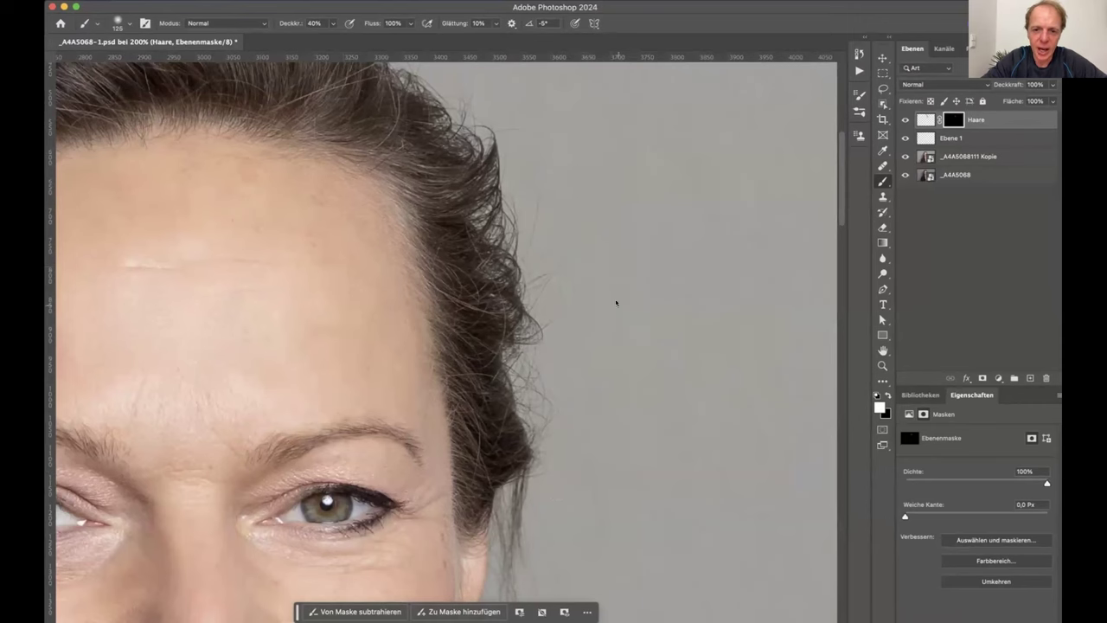
pyautogui.scroll(3, 618, 264)
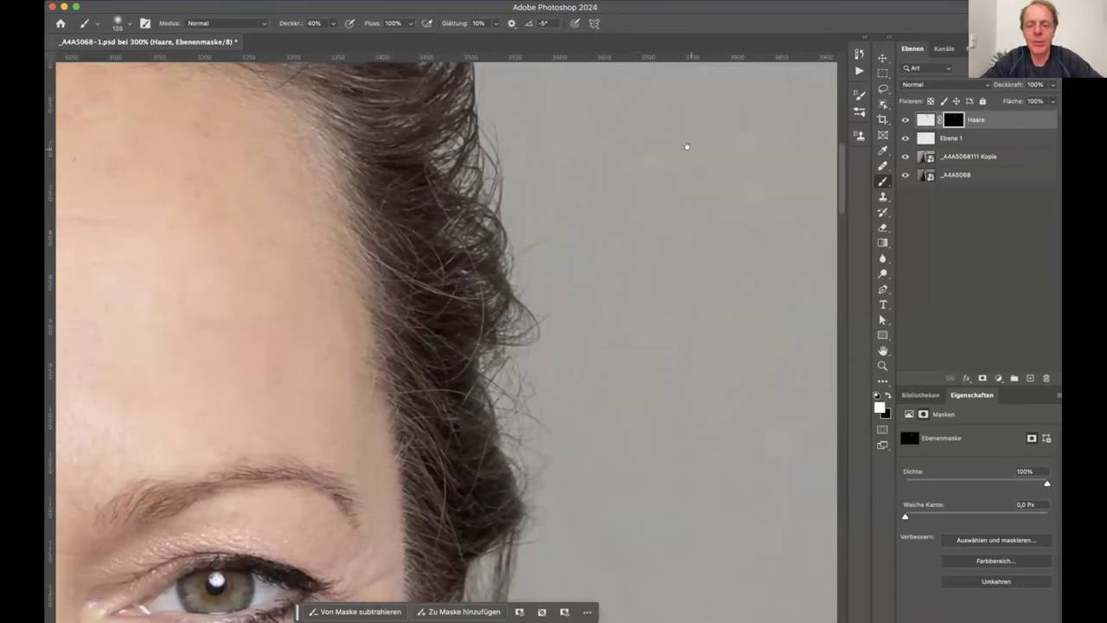
# Step: Paint white at 40% opacity on the Haare mask to soften flyaway hairs along the upper hairline and crown, and review the whole head
pyautogui.moveTo(687, 147); pyautogui.dragTo(694, 355)
pyautogui.moveTo(675, 199); pyautogui.dragTo(683, 363)
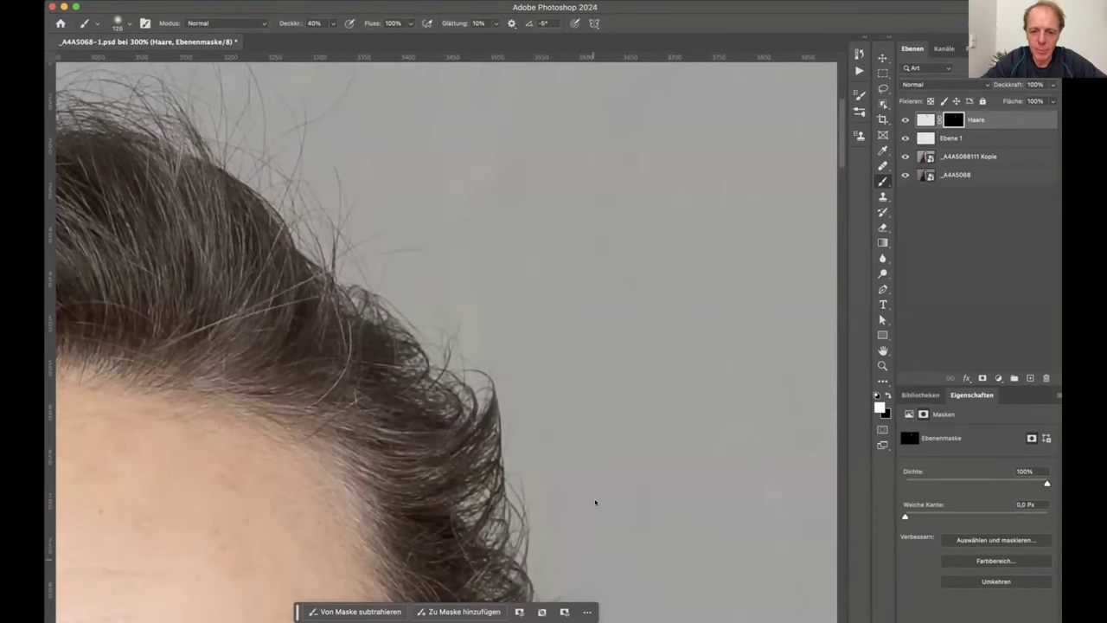
pyautogui.moveTo(595, 502); pyautogui.dragTo(557, 361)
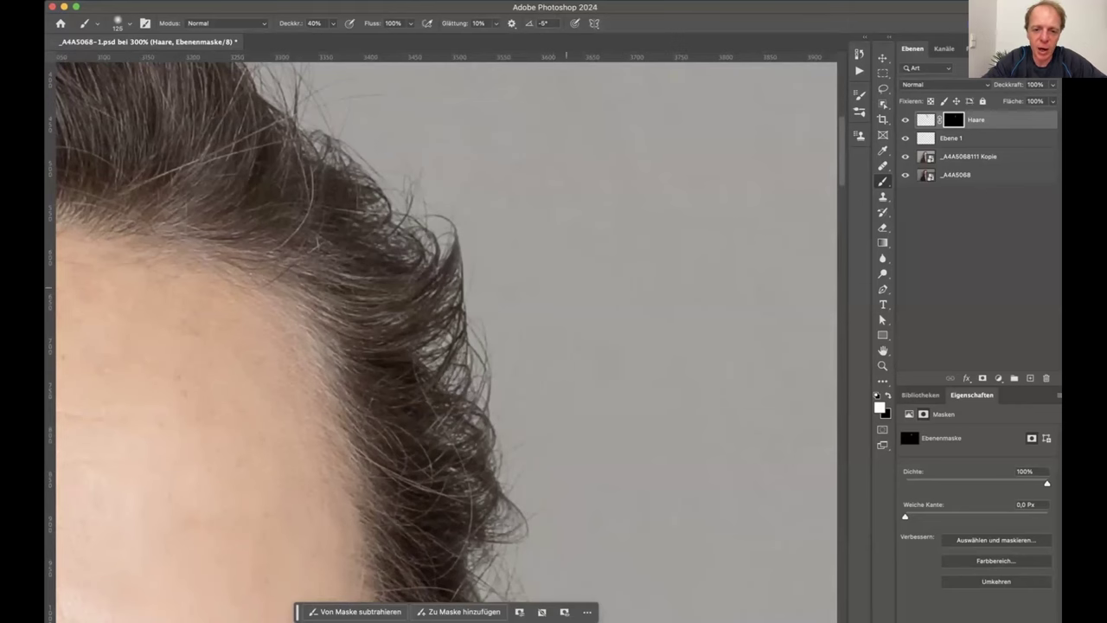
pyautogui.moveTo(583, 260); pyautogui.dragTo(621, 415)
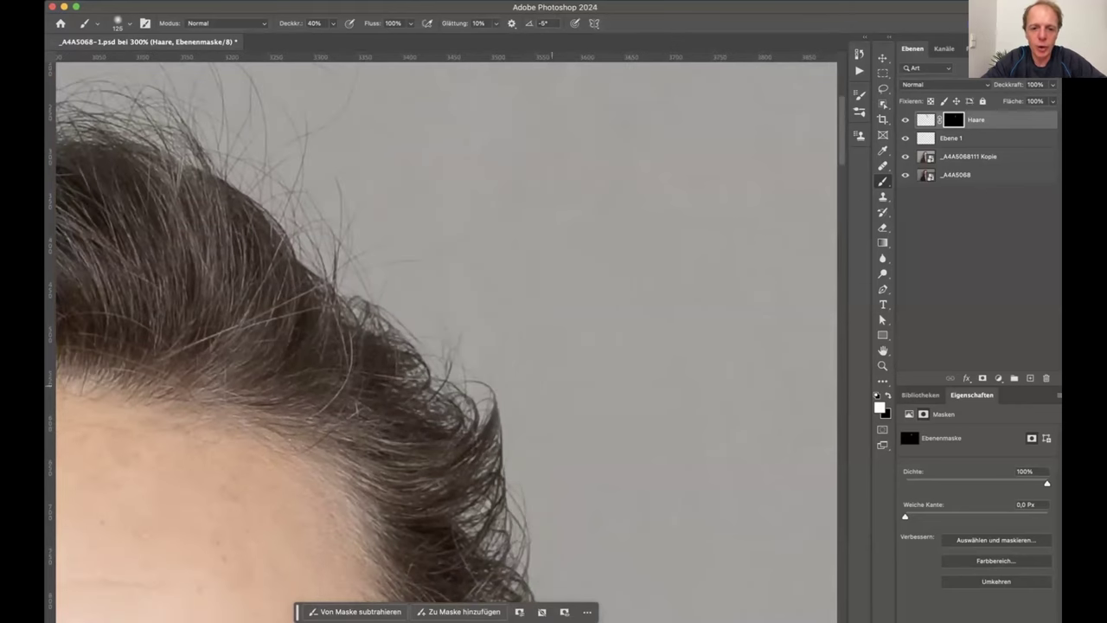
pyautogui.moveTo(652, 450); pyautogui.dragTo(746, 580)
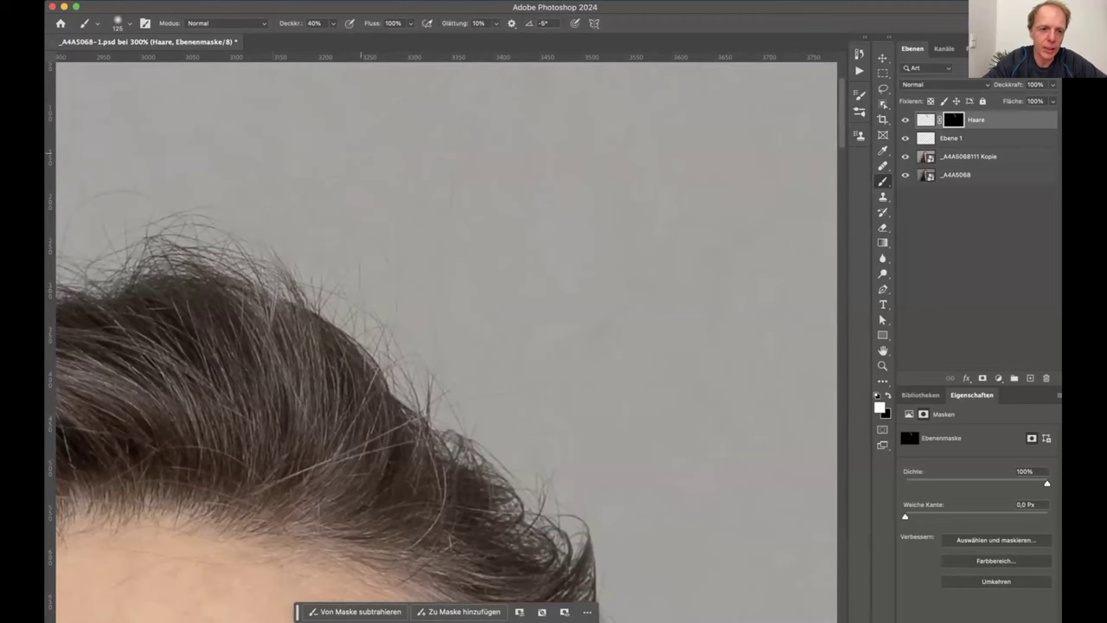
pyautogui.press('super+minus')
pyautogui.press('super+minus')
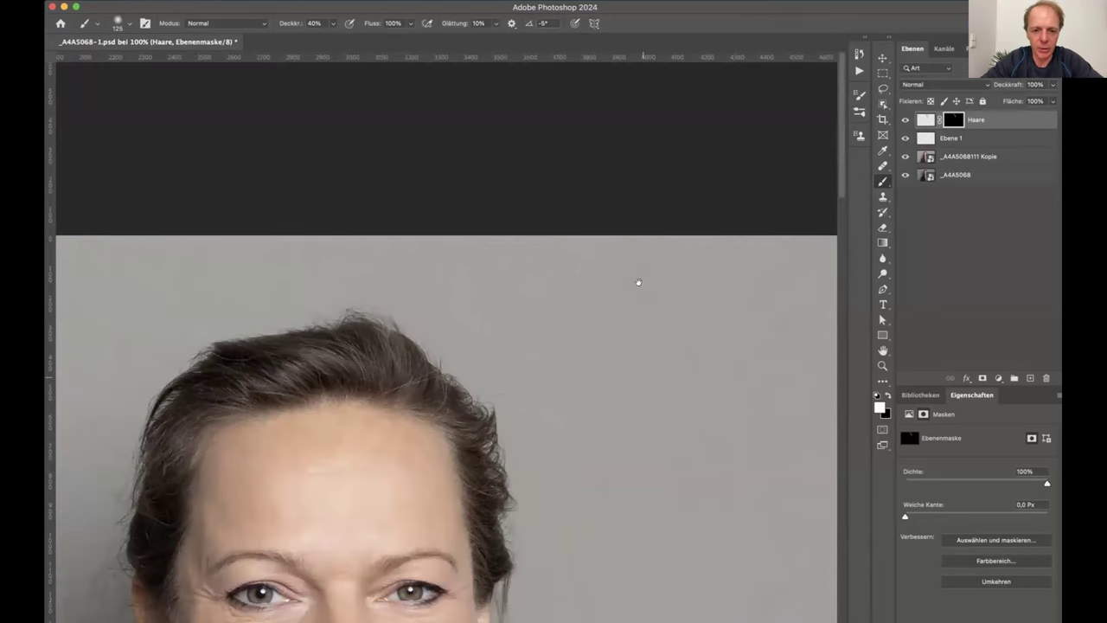
pyautogui.scroll(-5, 638, 282)
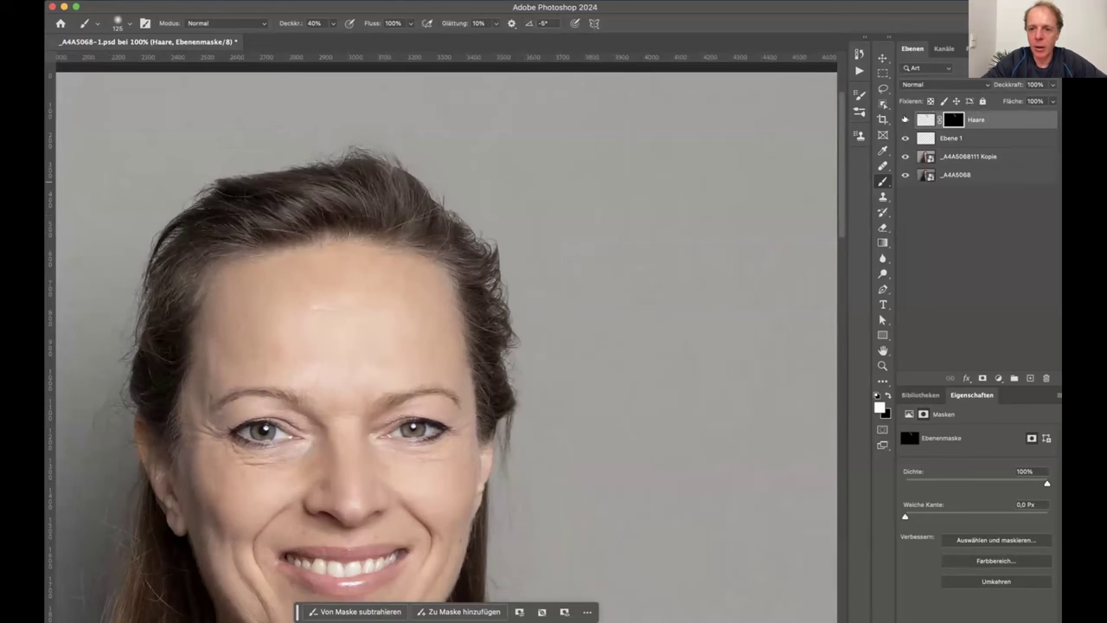
pyautogui.press('alt+super+r')
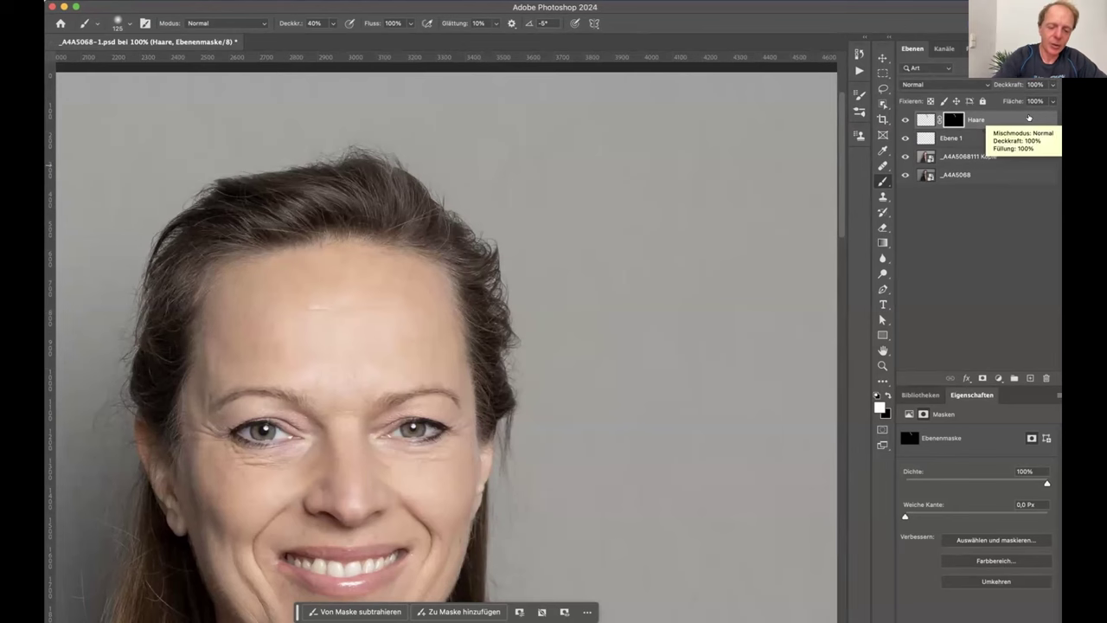
# Step: Stamp all visible layers into a new layer above Haare and open it in the Liquify filter
pyautogui.press('super+alt+shift+e')
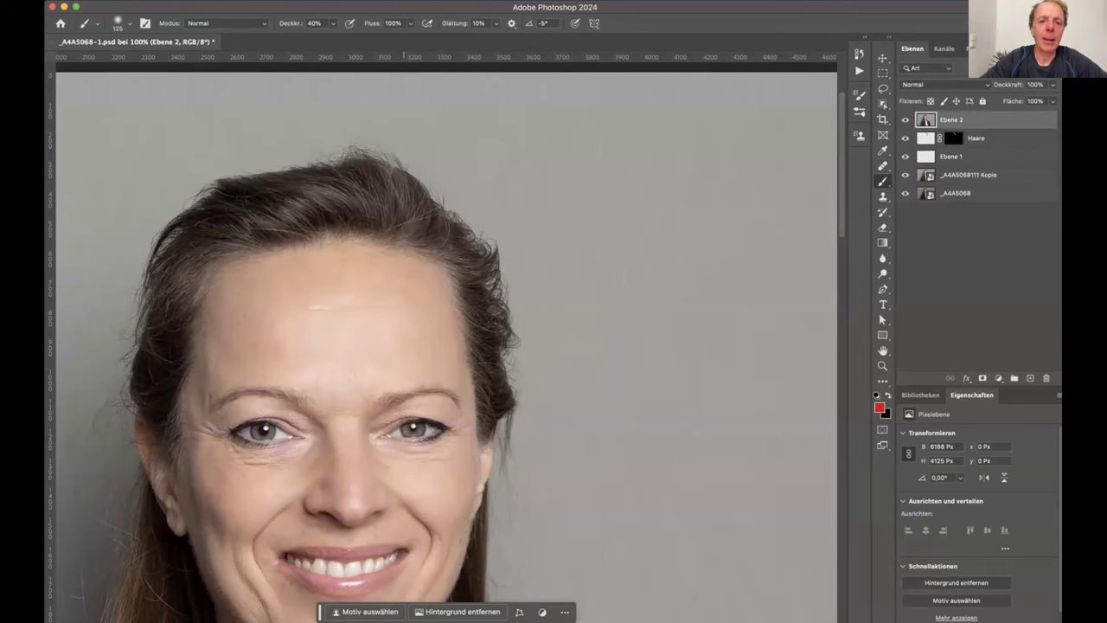
pyautogui.click(385, 0)
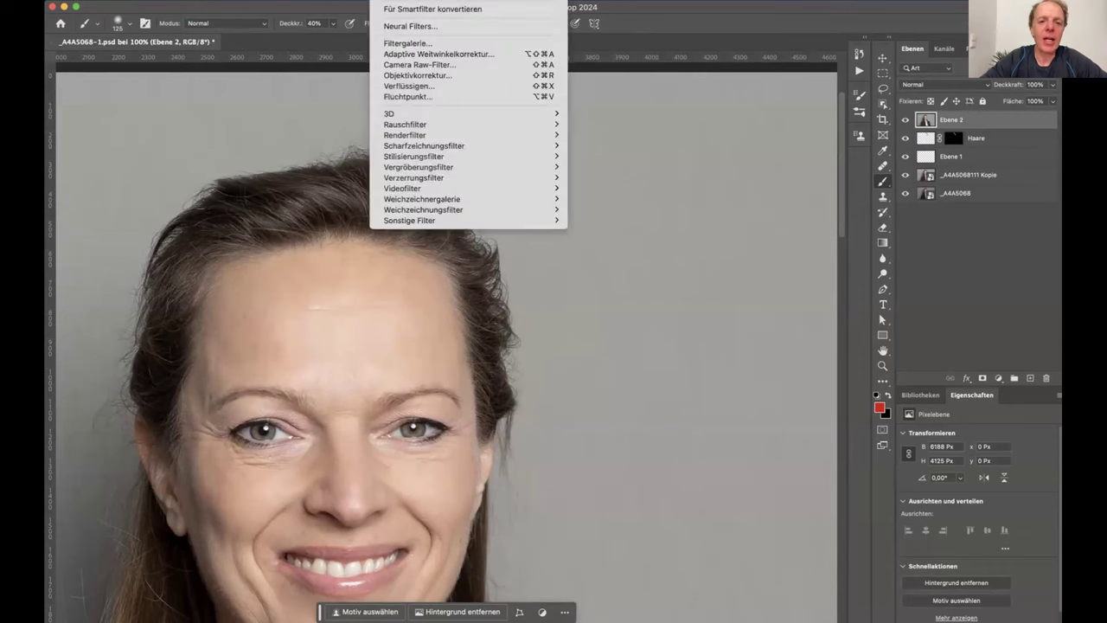
pyautogui.click(406, 86)
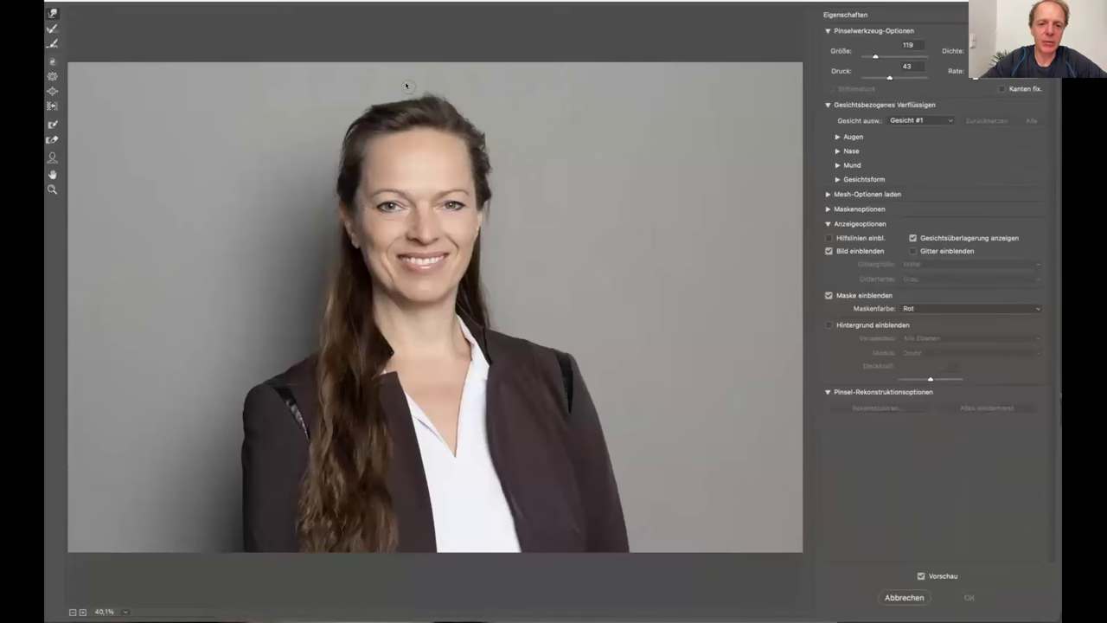
# Step: Liquify the hair outline, filling the dip at the crown with brush size 206 and pushing in side strands with size 128, and apply it
pyautogui.hotkey('ctrl', '+')
pyautogui.hotkey('ctrl', '+')
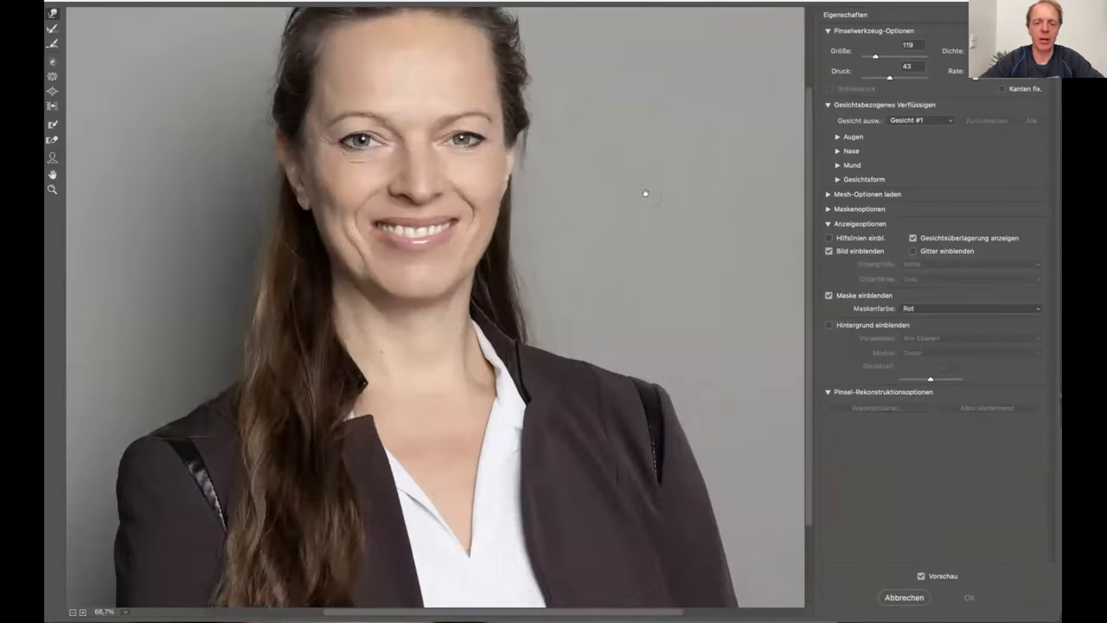
pyautogui.hotkey('ctrl', '+')
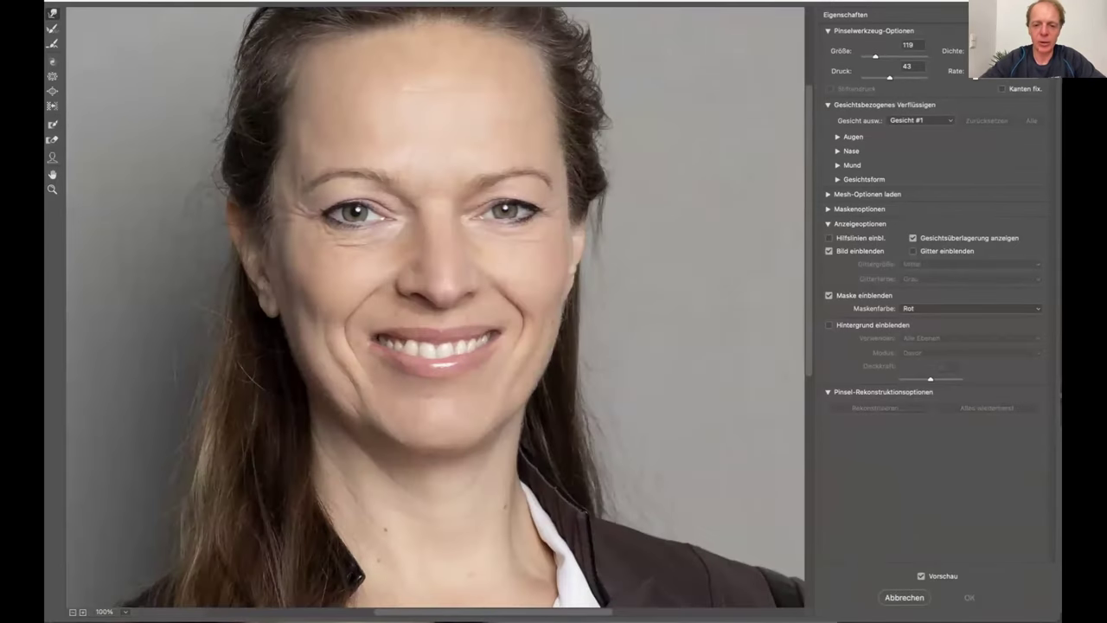
pyautogui.scroll(3, 615, 511)
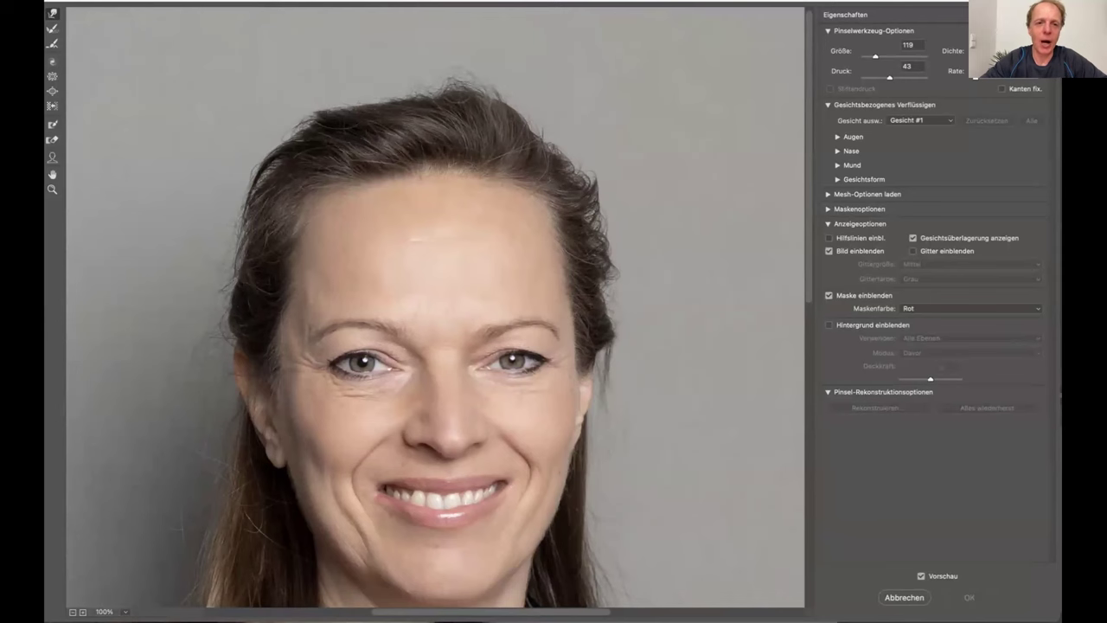
pyautogui.moveTo(394, 121)
pyautogui.mouseDown()
pyautogui.moveTo(417, 110)
pyautogui.moveTo(421, 85)
pyautogui.moveTo(382, 103)
pyautogui.moveTo(363, 97)
pyautogui.moveTo(378, 84)
pyautogui.moveTo(385, 111)
pyautogui.moveTo(422, 94)
pyautogui.moveTo(450, 102)
pyautogui.moveTo(385, 112)
pyautogui.moveTo(397, 102)
pyautogui.moveTo(368, 117)
pyautogui.moveTo(354, 100)
pyautogui.moveTo(415, 91)
pyautogui.mouseUp()
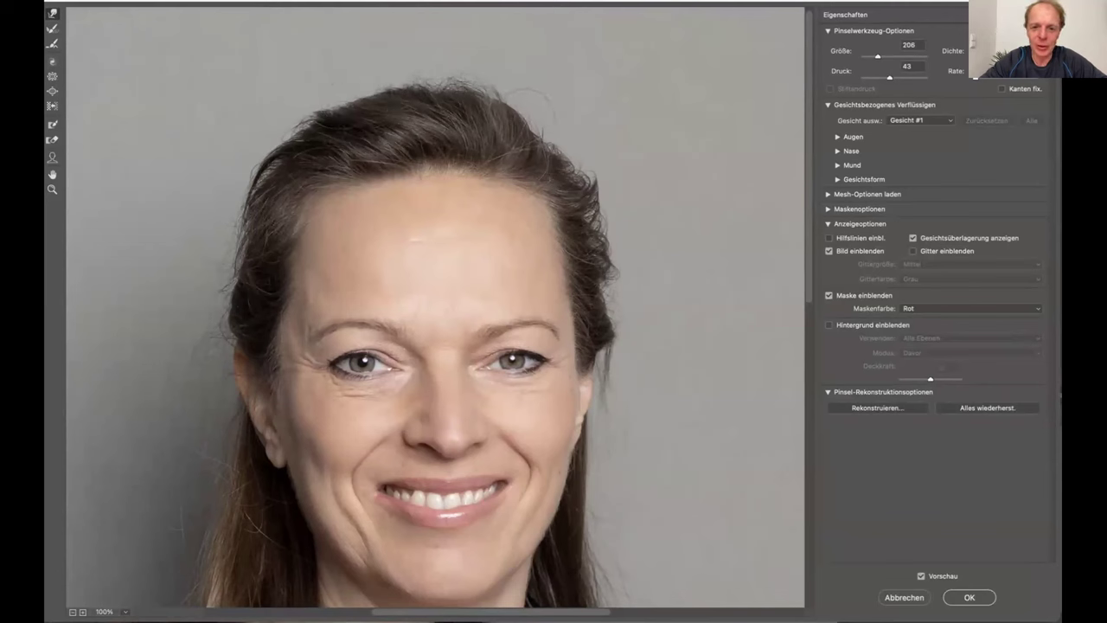
pyautogui.moveTo(519, 100)
pyautogui.mouseDown()
pyautogui.moveTo(532, 138)
pyautogui.moveTo(562, 143)
pyautogui.mouseUp()
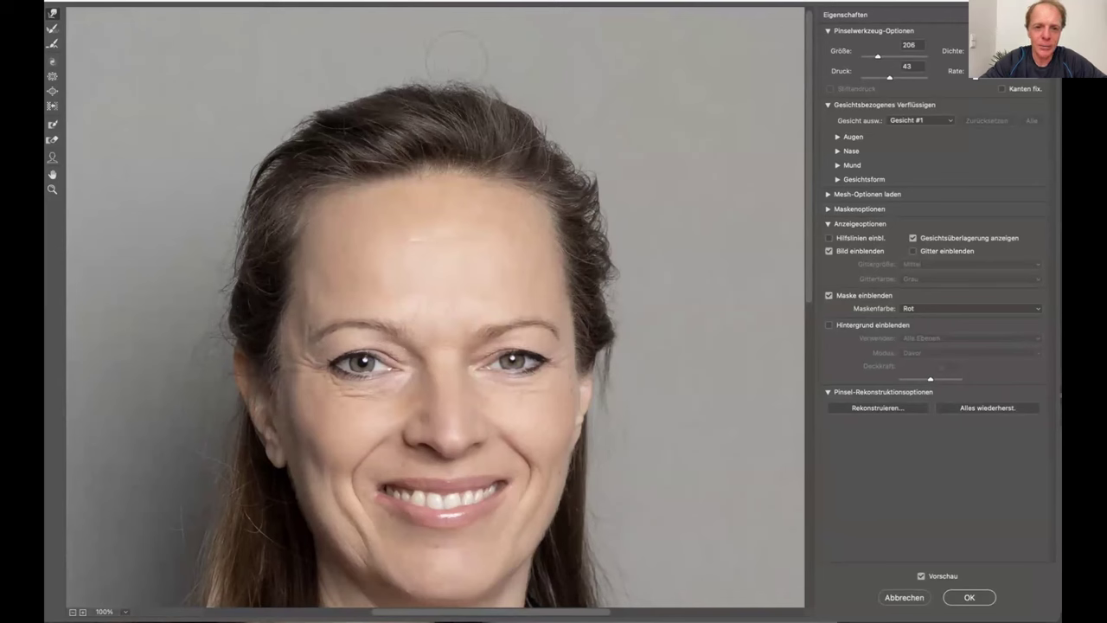
pyautogui.moveTo(649, 173)
pyautogui.mouseDown()
pyautogui.moveTo(662, 171)
pyautogui.moveTo(640, 173)
pyautogui.mouseUp()
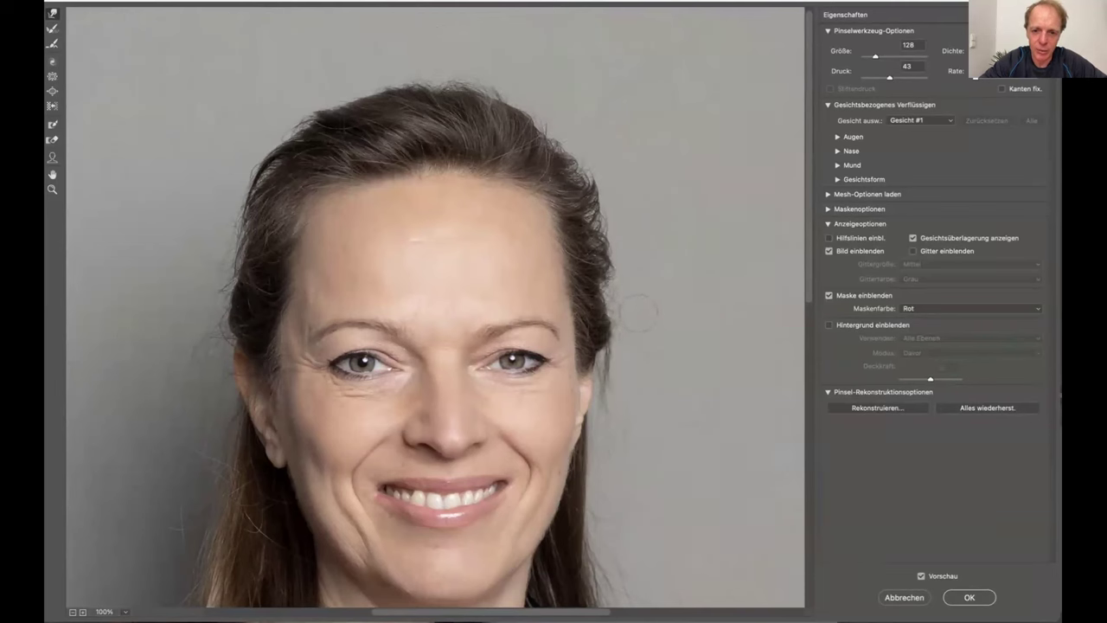
pyautogui.click(970, 597)
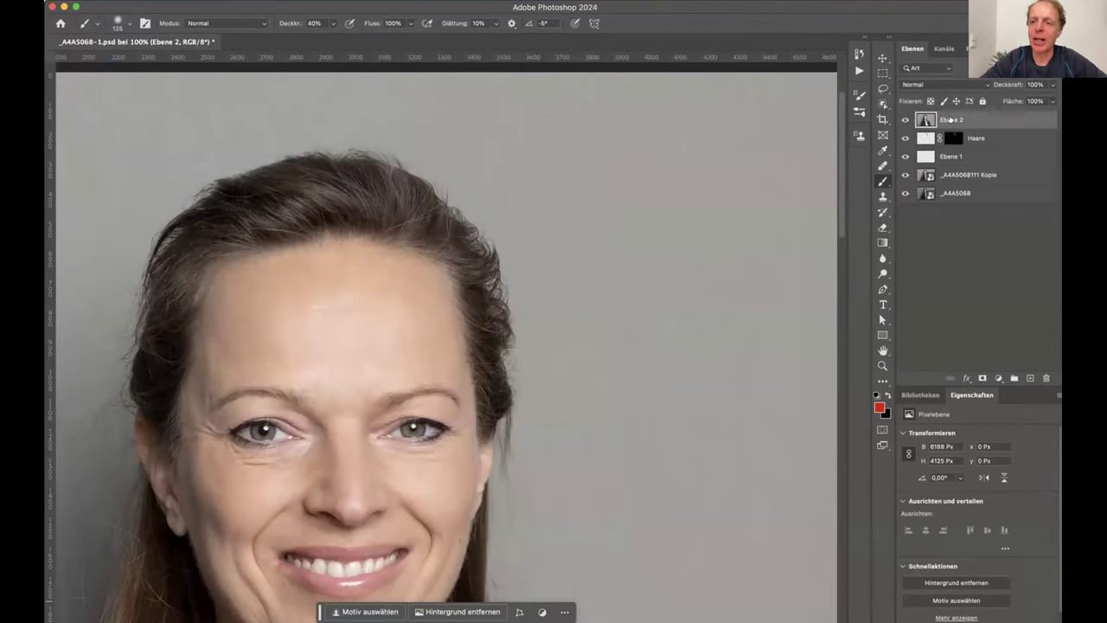
# Step: Rename the stamped layer at the top of the layer stack as Frisur
pyautogui.doubleClick(951, 119)
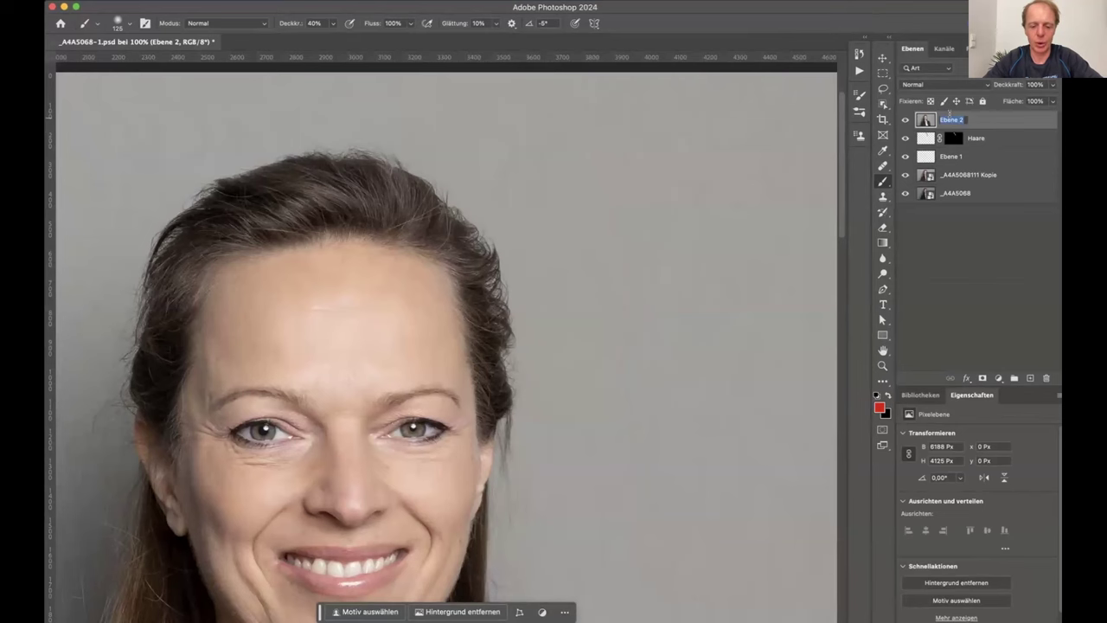
pyautogui.write('Fris')
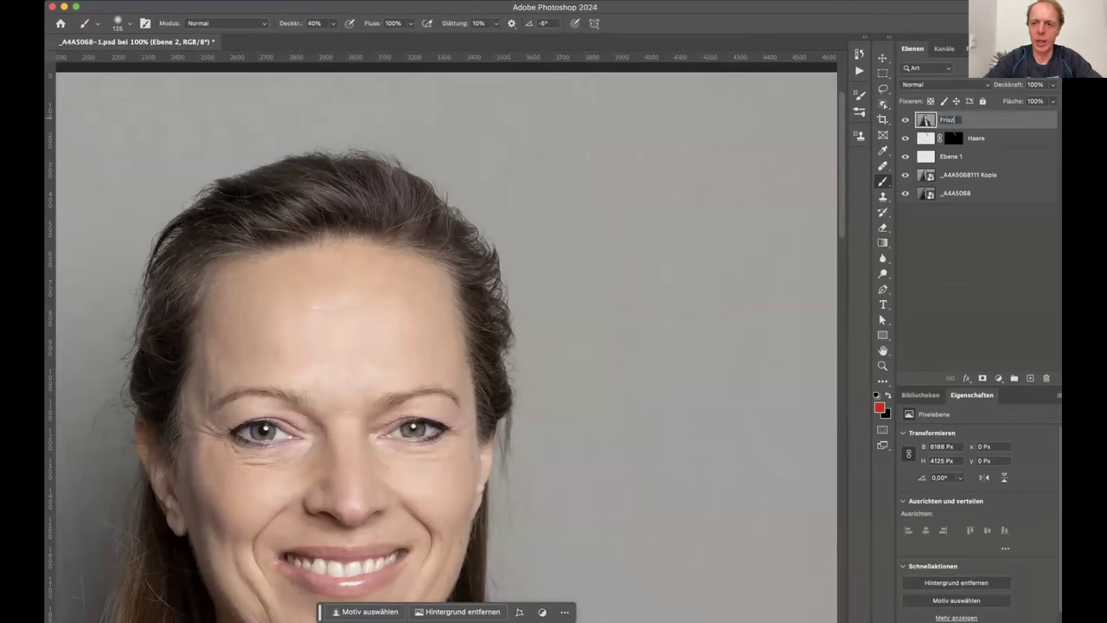
pyautogui.write('ur')
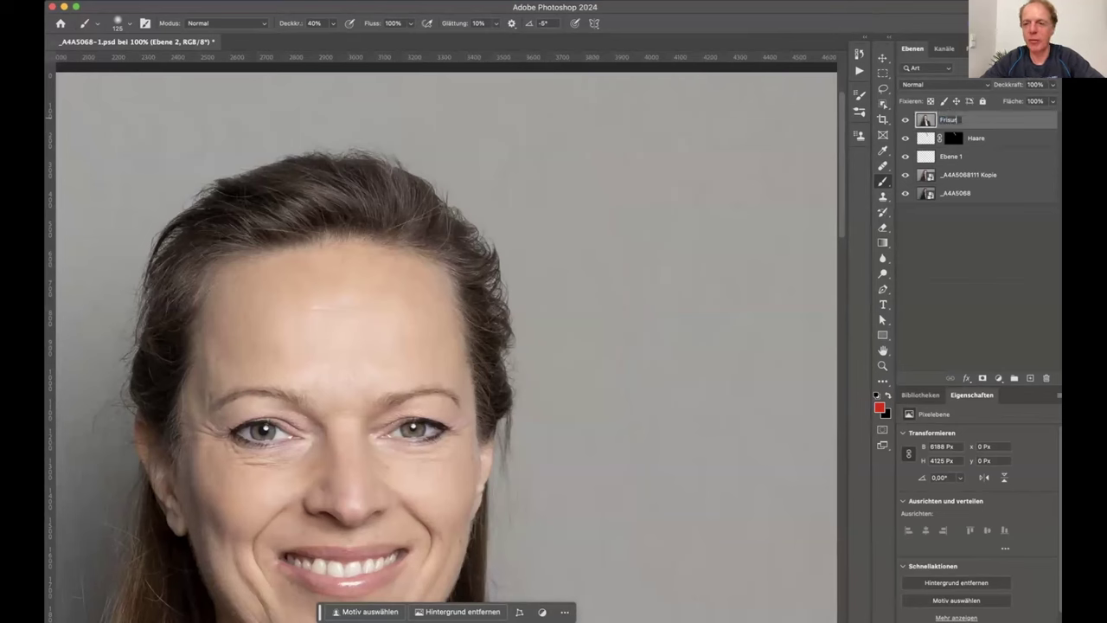
pyautogui.press('Return')
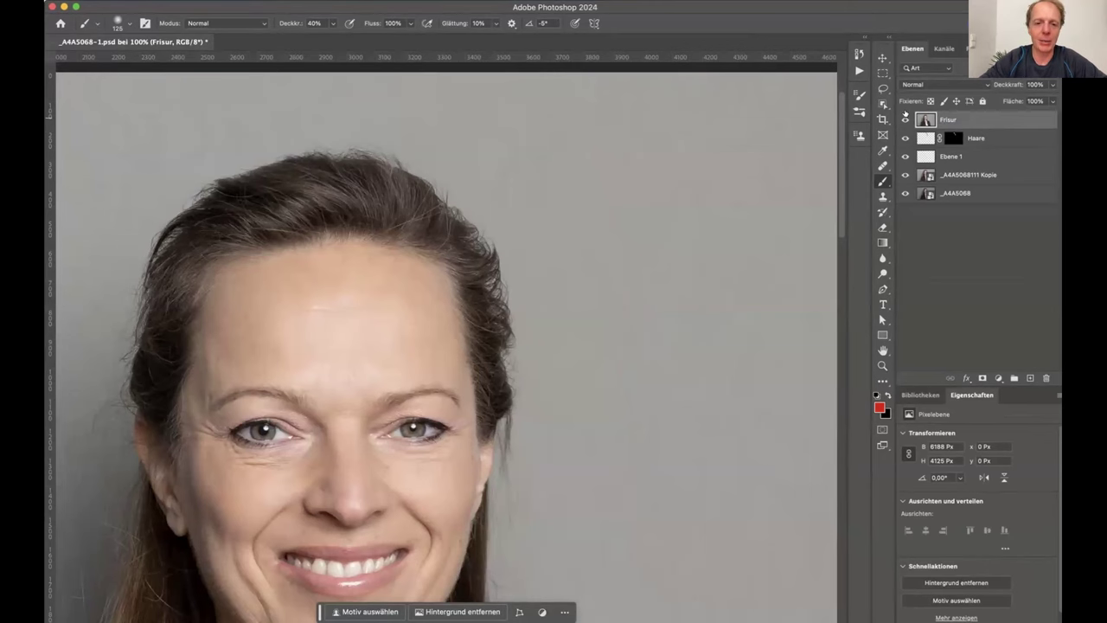
# Step: Compare the hair outline before and after the Liquify correction by repeatedly hiding and showing the Frisur layer
pyautogui.press('super+plus')
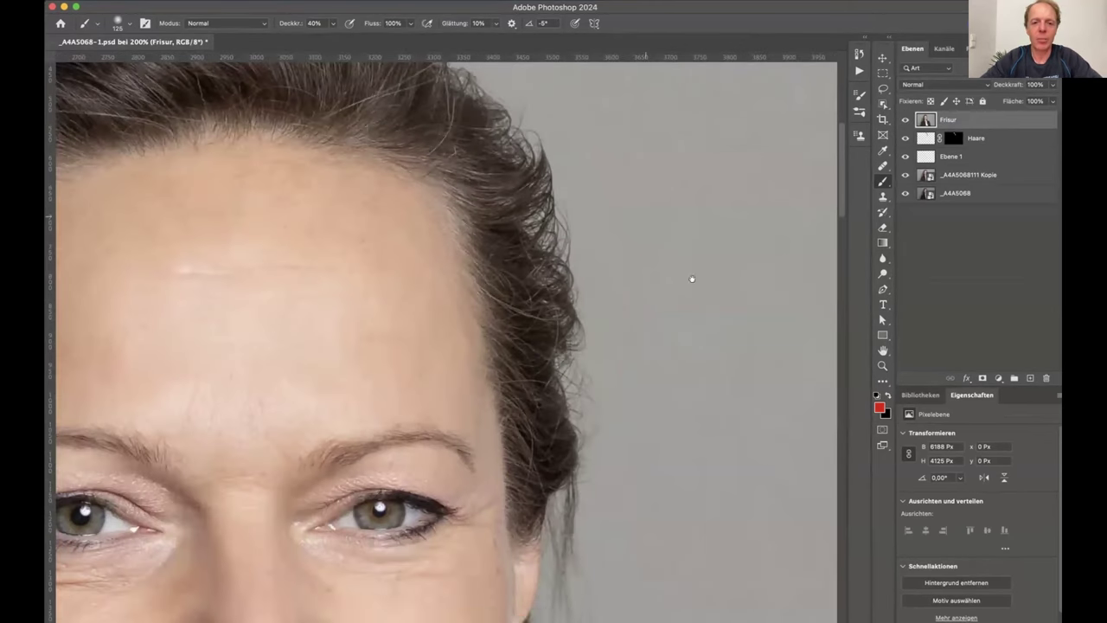
pyautogui.scroll(4, 692, 278)
pyautogui.hscroll(-3, 692, 278)
pyautogui.press('super+minus')
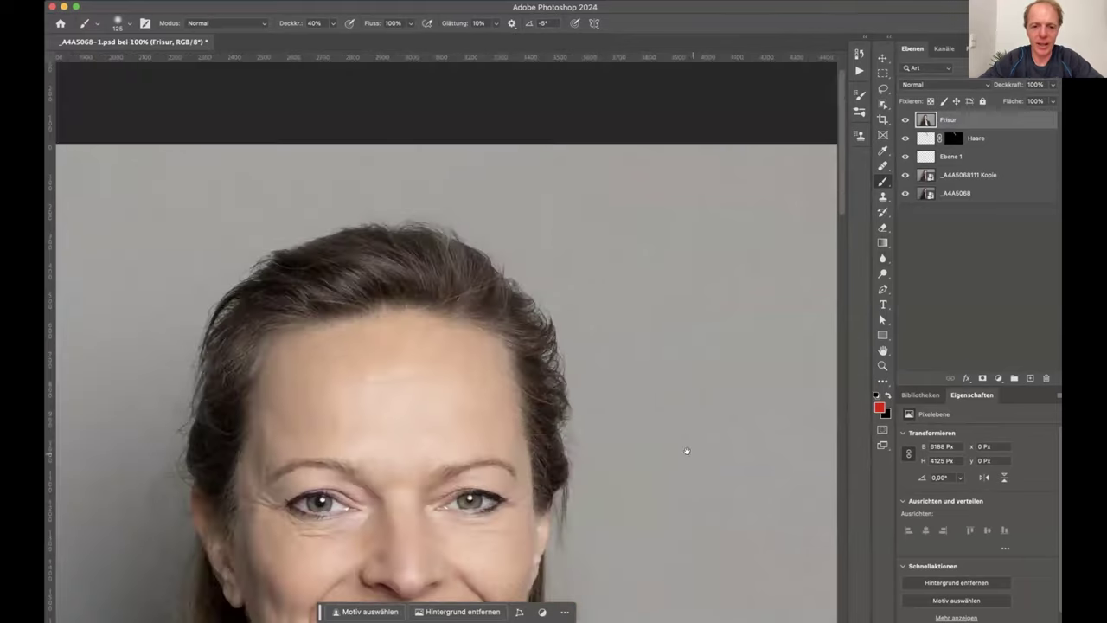
pyautogui.scroll(-2, 683, 406)
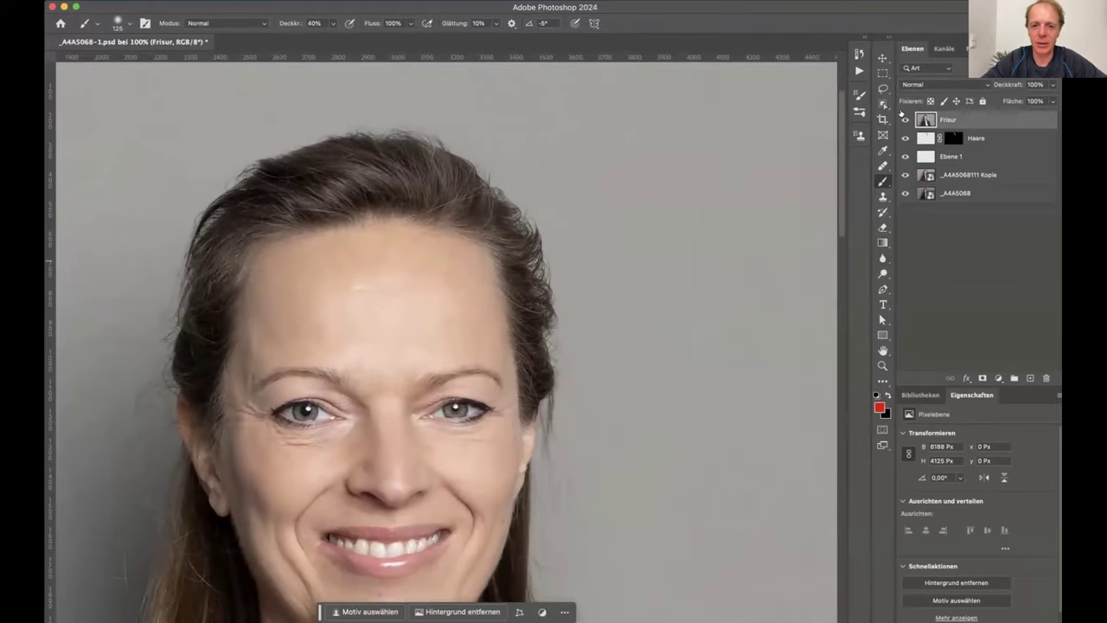
pyautogui.click(904, 120)
pyautogui.click(904, 118)
pyautogui.click(903, 119)
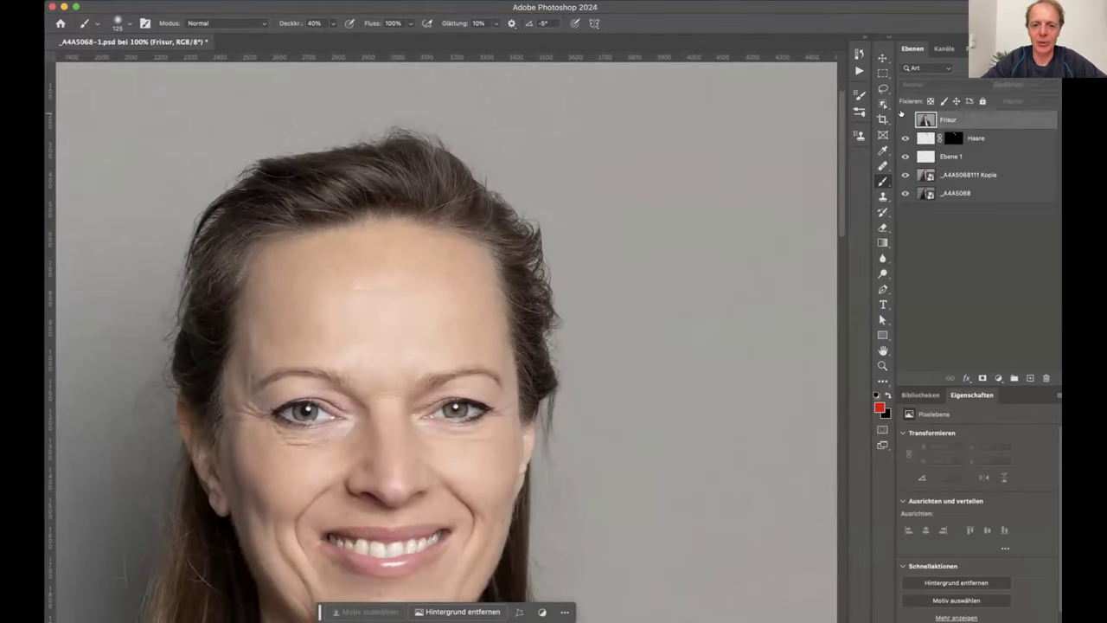
pyautogui.click(904, 119)
pyautogui.click(904, 119)
pyautogui.click(904, 119)
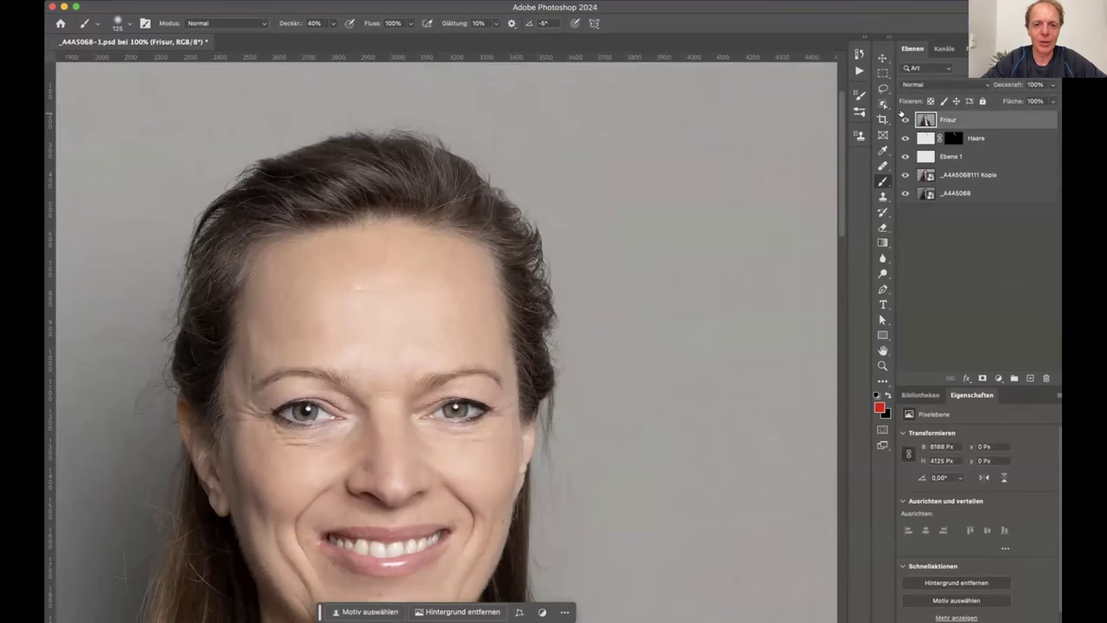
pyautogui.click(904, 119)
pyautogui.click(904, 118)
pyautogui.click(903, 119)
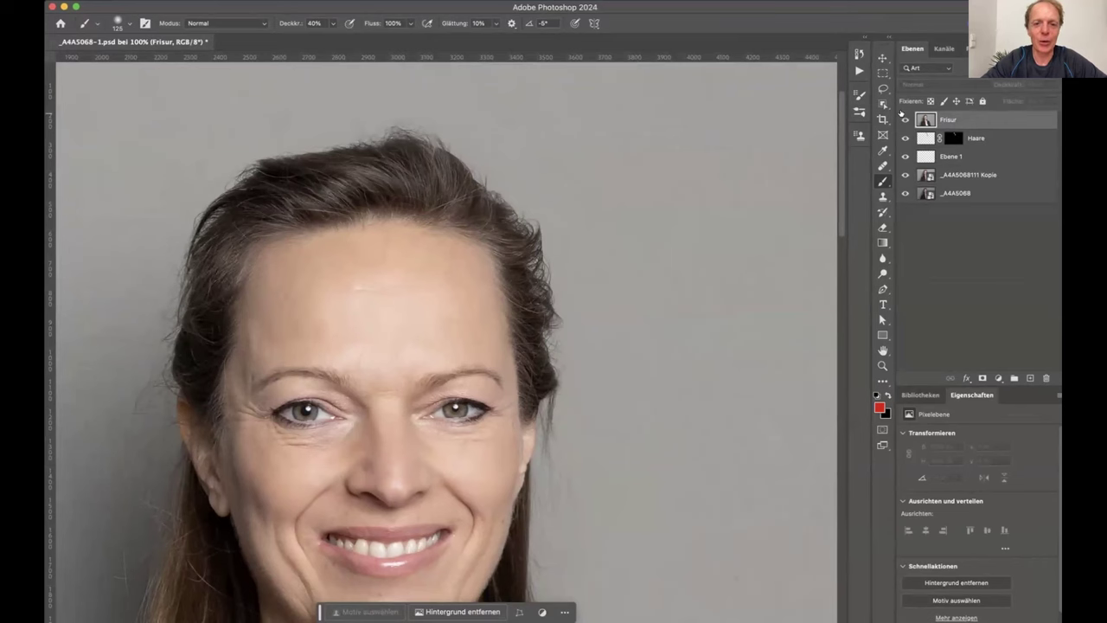
pyautogui.click(904, 119)
pyautogui.click(904, 119)
pyautogui.click(904, 118)
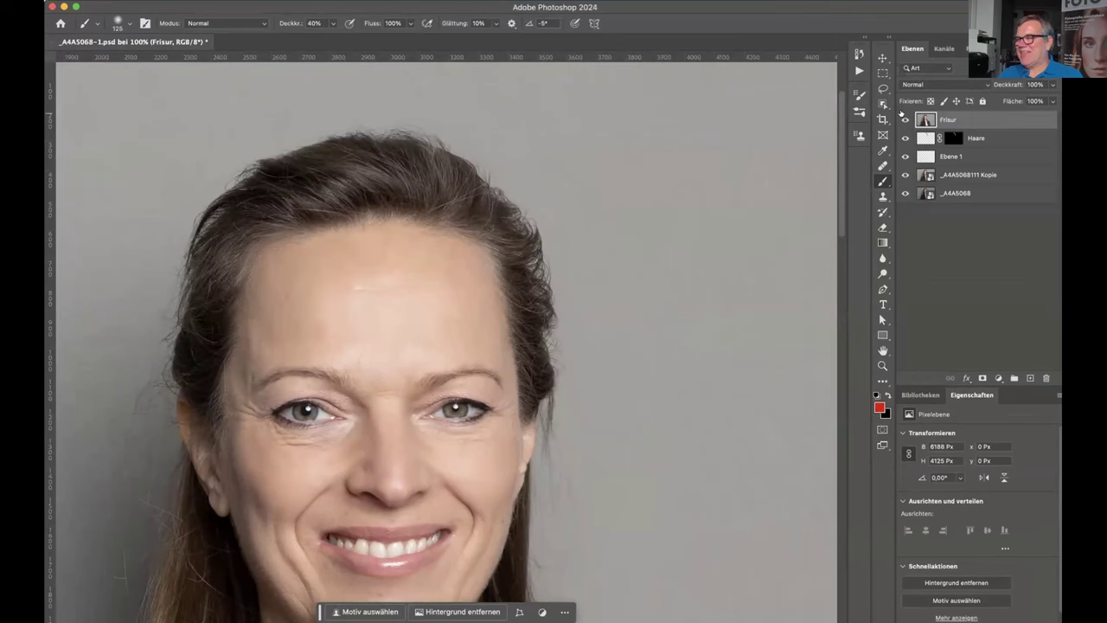
# Step: Compare the whole portrait with the original by isolating the bottom layer _A4A5068 and restoring all layers
pyautogui.scroll(-2, 774, 269)
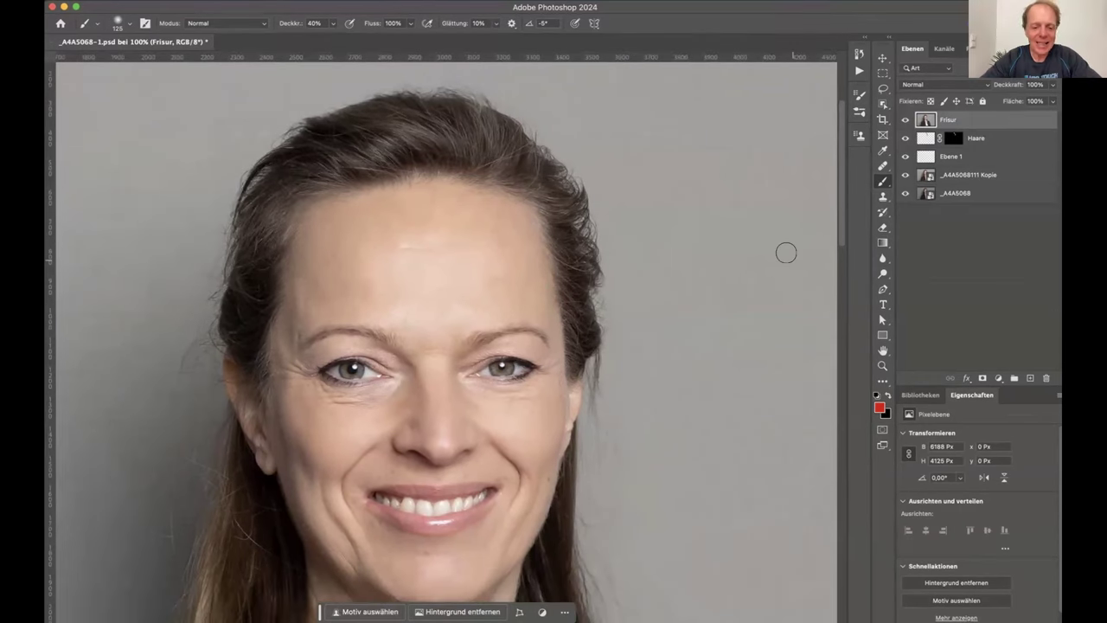
pyautogui.press('super+minus')
pyautogui.moveTo(687, 295); pyautogui.dragTo(734, 252)
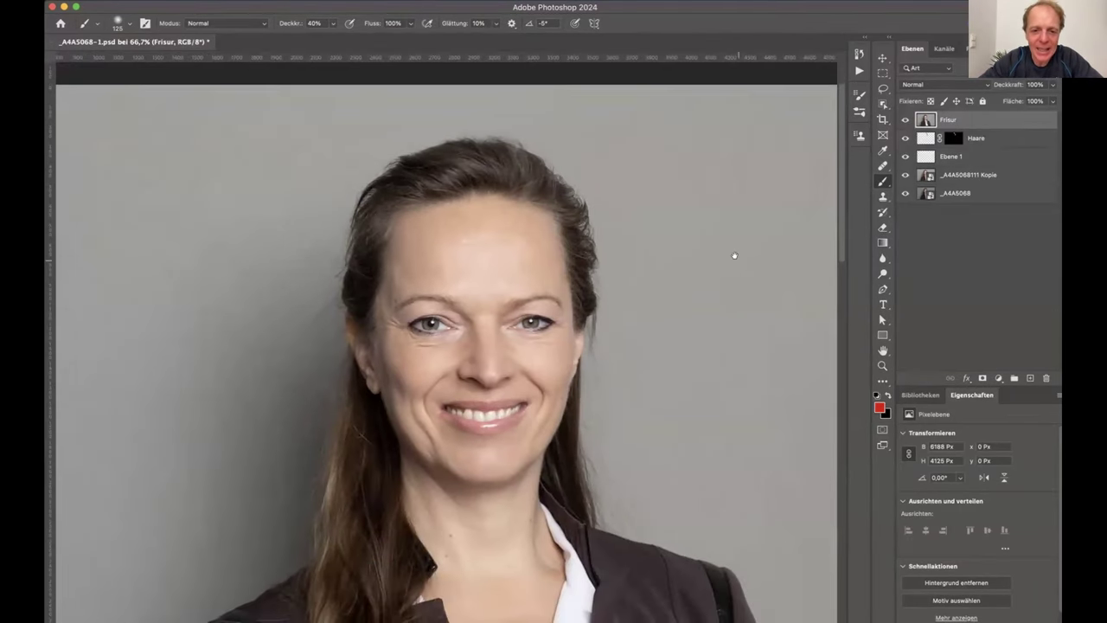
pyautogui.keyDown('alt'); pyautogui.click(904, 193); pyautogui.keyUp('alt')
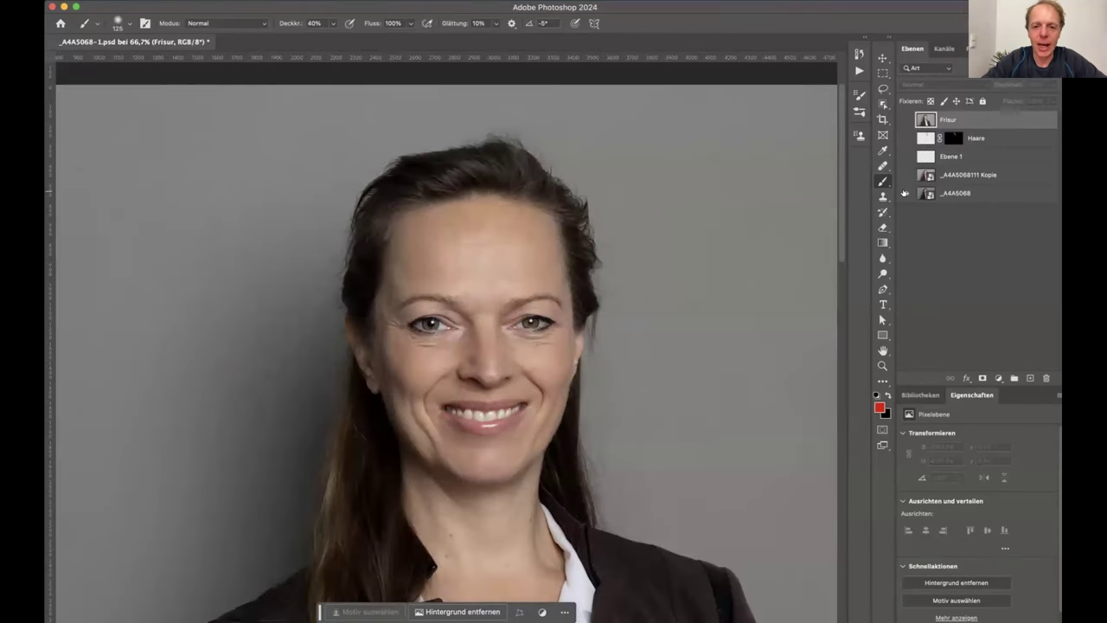
pyautogui.keyDown('alt'); pyautogui.click(903, 192); pyautogui.keyUp('alt')
pyautogui.keyDown('alt'); pyautogui.click(904, 193); pyautogui.keyUp('alt')
pyautogui.keyDown('alt'); pyautogui.click(904, 193); pyautogui.keyUp('alt')
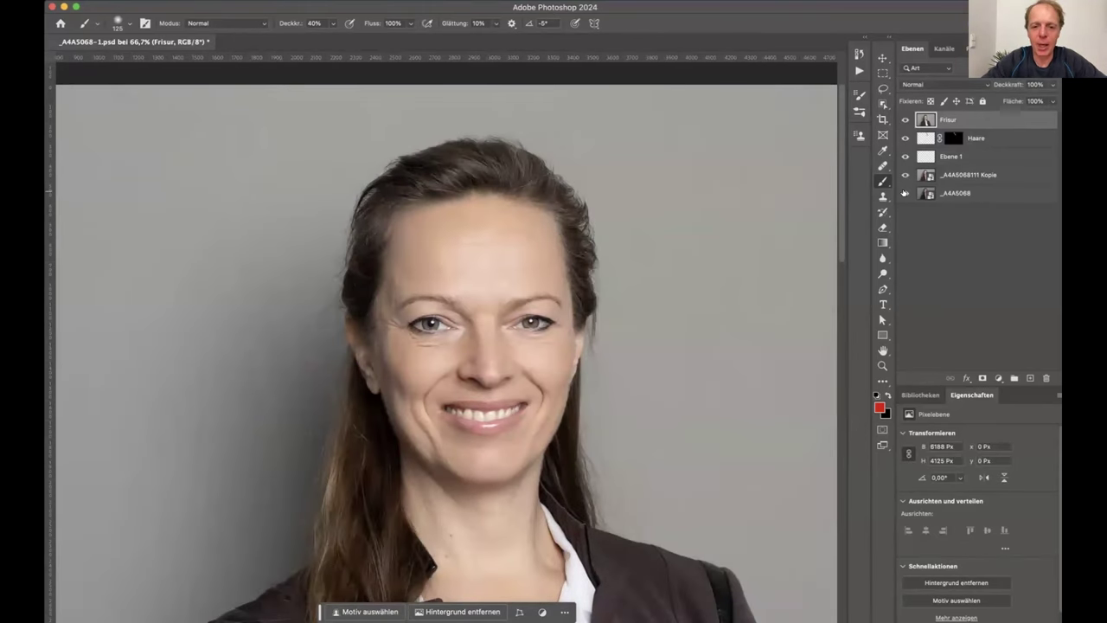
pyautogui.keyDown('alt'); pyautogui.click(904, 193); pyautogui.keyUp('alt')
pyautogui.keyDown('alt'); pyautogui.click(904, 193); pyautogui.keyUp('alt')
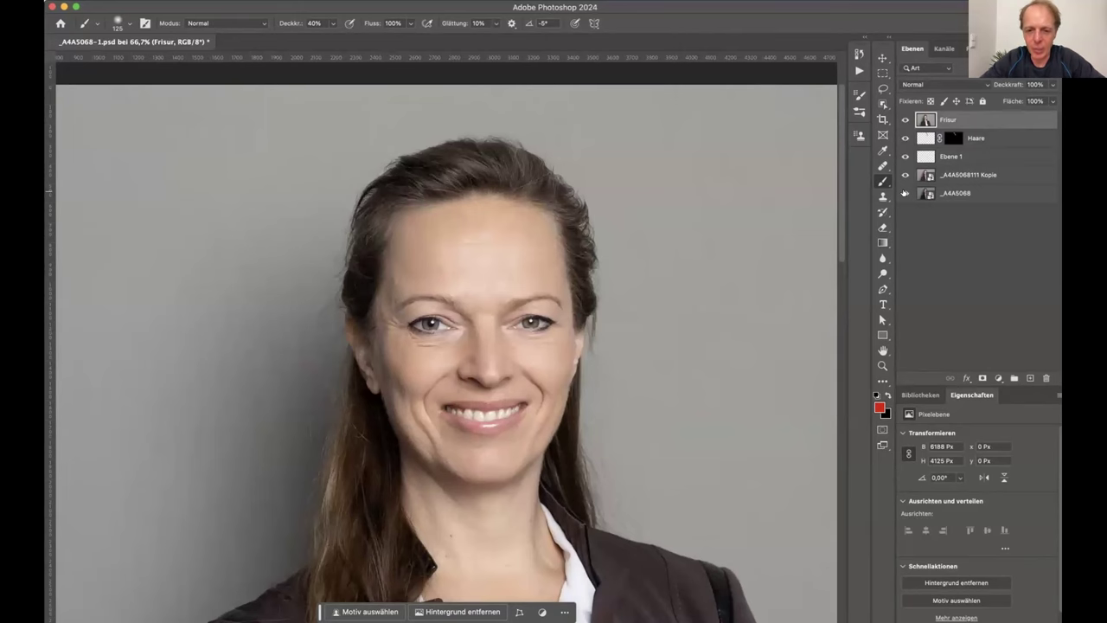
# Step: Examine the eye and cheek retouching at 300% against the original by toggling every layer above _A4A5068
pyautogui.press('super+plus')
pyautogui.press('super+plus')
pyautogui.press('super+plus')
pyautogui.hscroll(4, 372, 261)
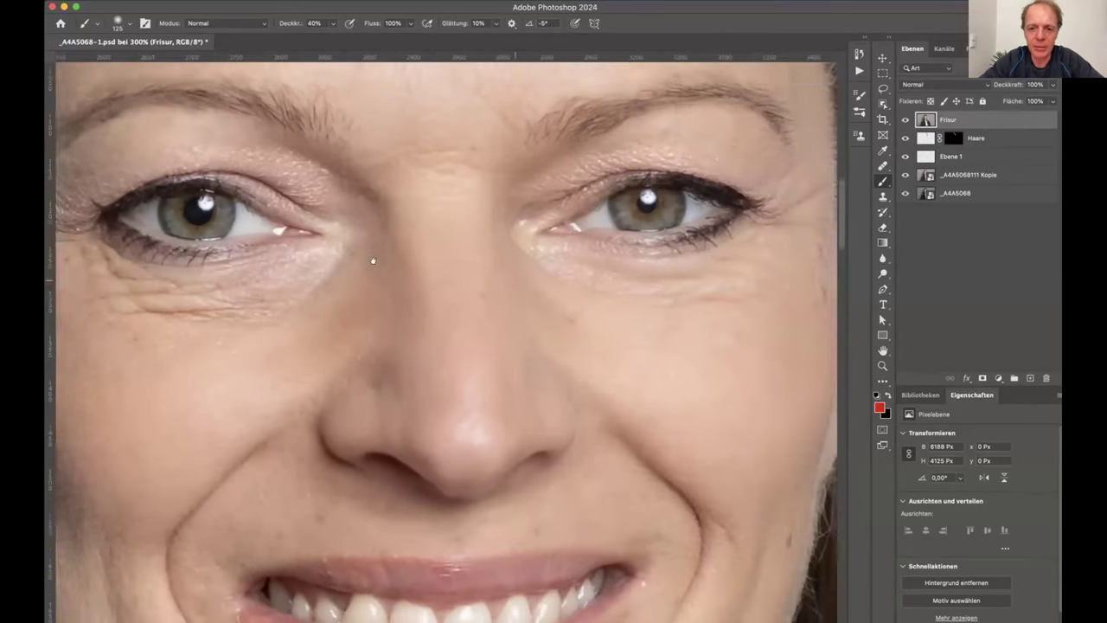
pyautogui.hscroll(5, 373, 260)
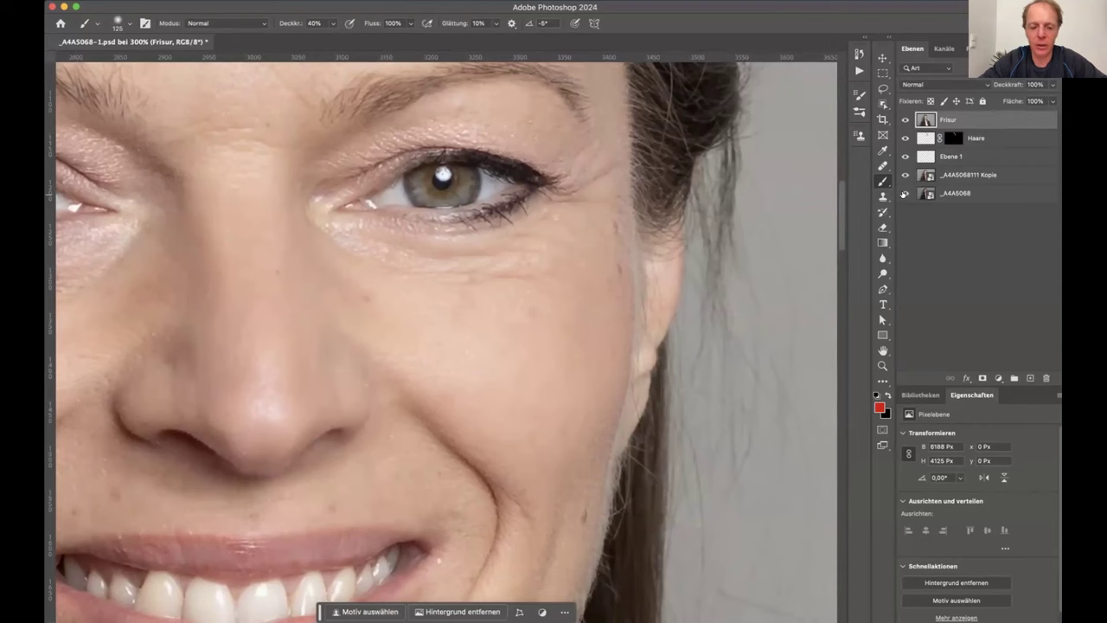
pyautogui.keyDown('alt'); pyautogui.click(904, 193); pyautogui.keyUp('alt')
pyautogui.keyDown('alt'); pyautogui.click(904, 193); pyautogui.keyUp('alt')
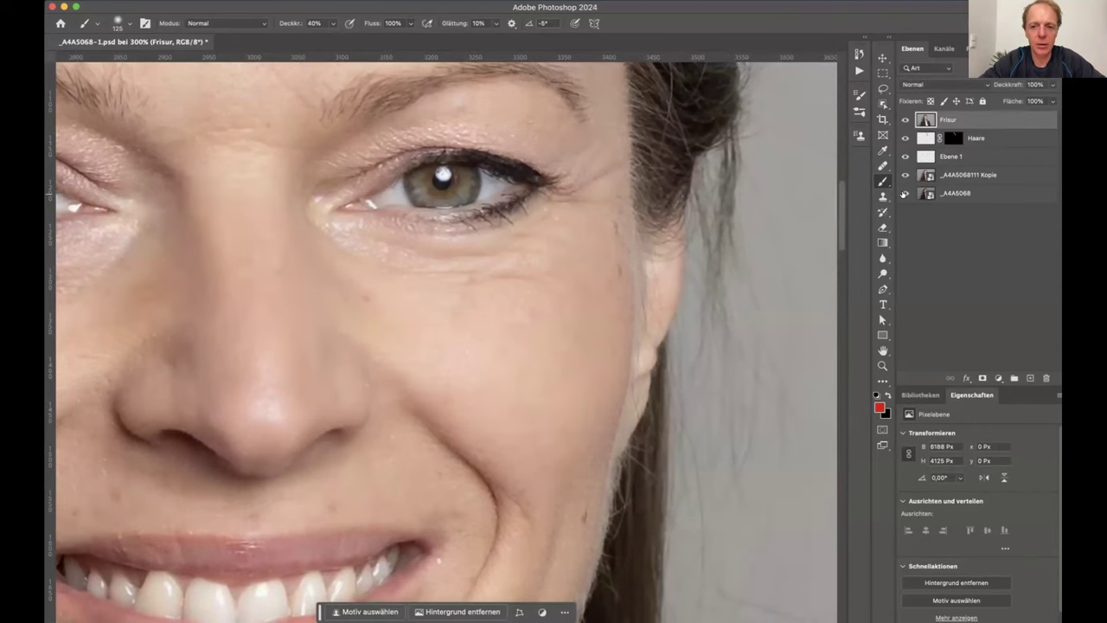
pyautogui.keyDown('alt'); pyautogui.click(904, 194); pyautogui.keyUp('alt')
pyautogui.keyDown('alt'); pyautogui.click(904, 194); pyautogui.keyUp('alt')
# Step: Hide the Frisur layer to view the full portrait without the Liquify correction
pyautogui.press('super+0')
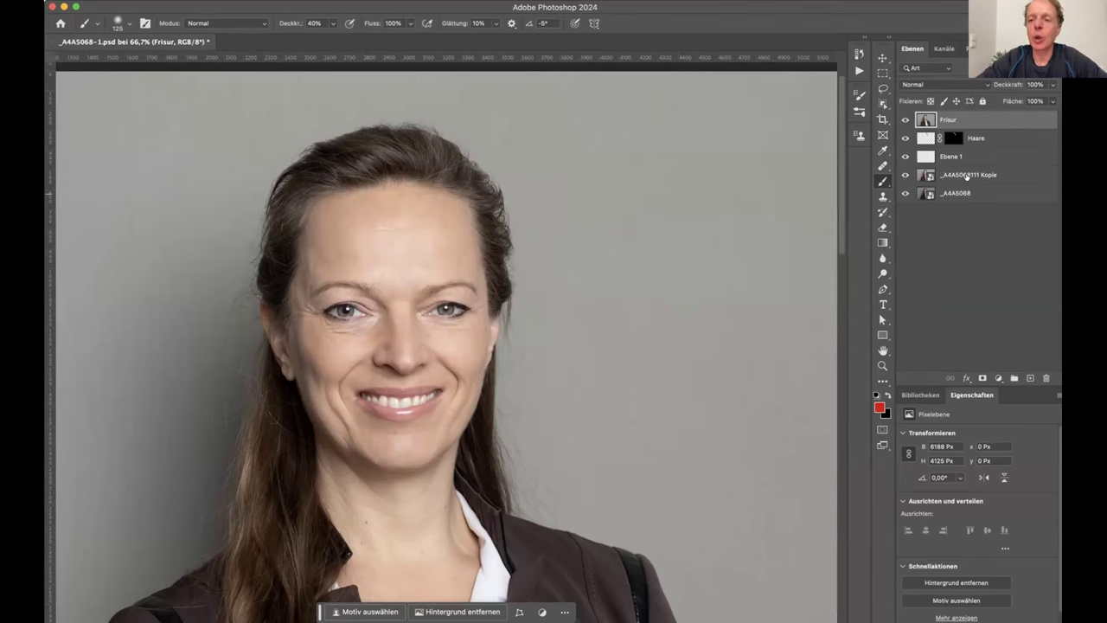
pyautogui.click(907, 120)
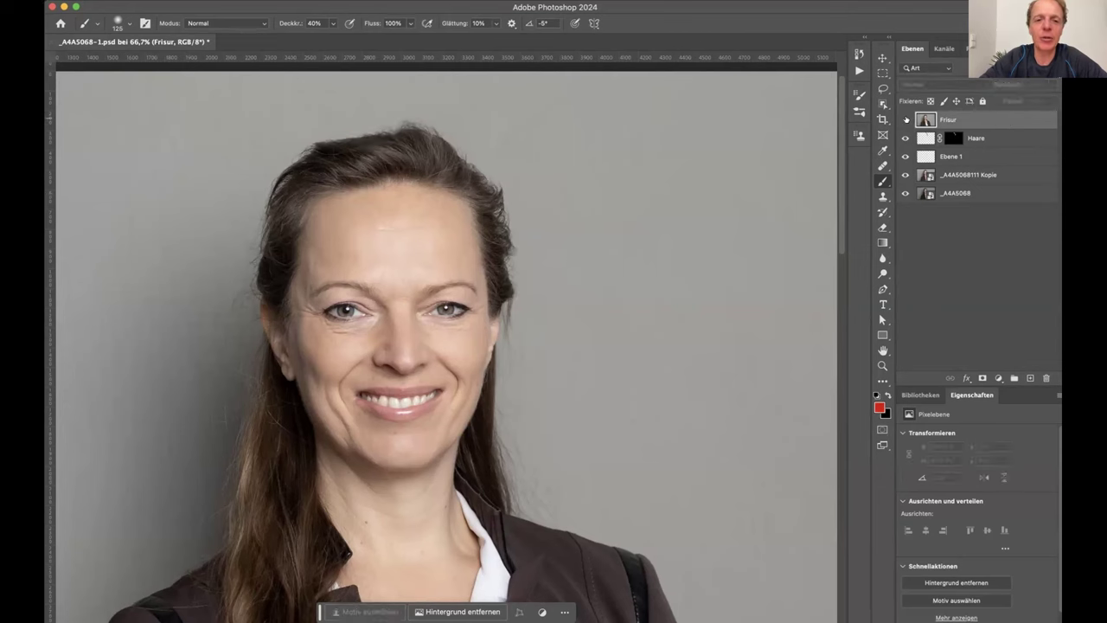